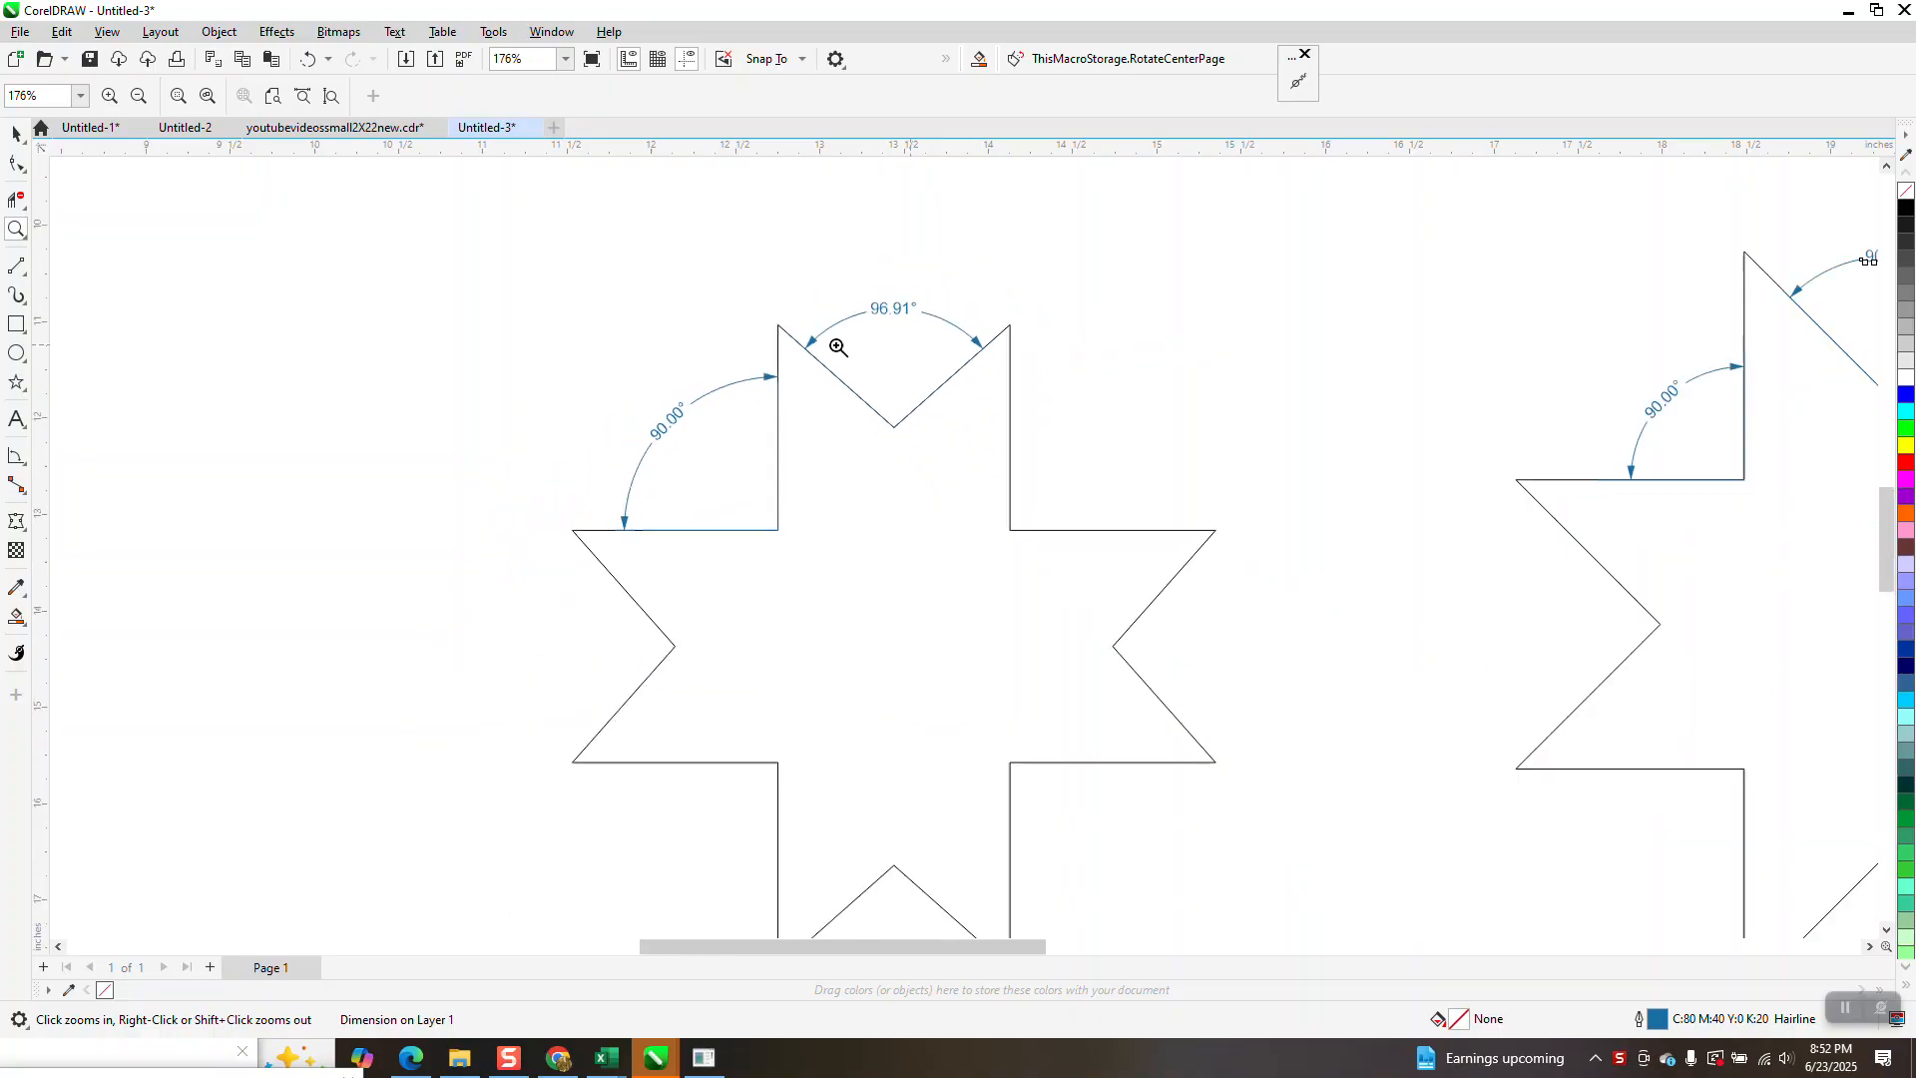
- Add an angular dimension at the smaller star's upper-right inner corner, between the horizontal and vertical edges
left_click(16, 266)
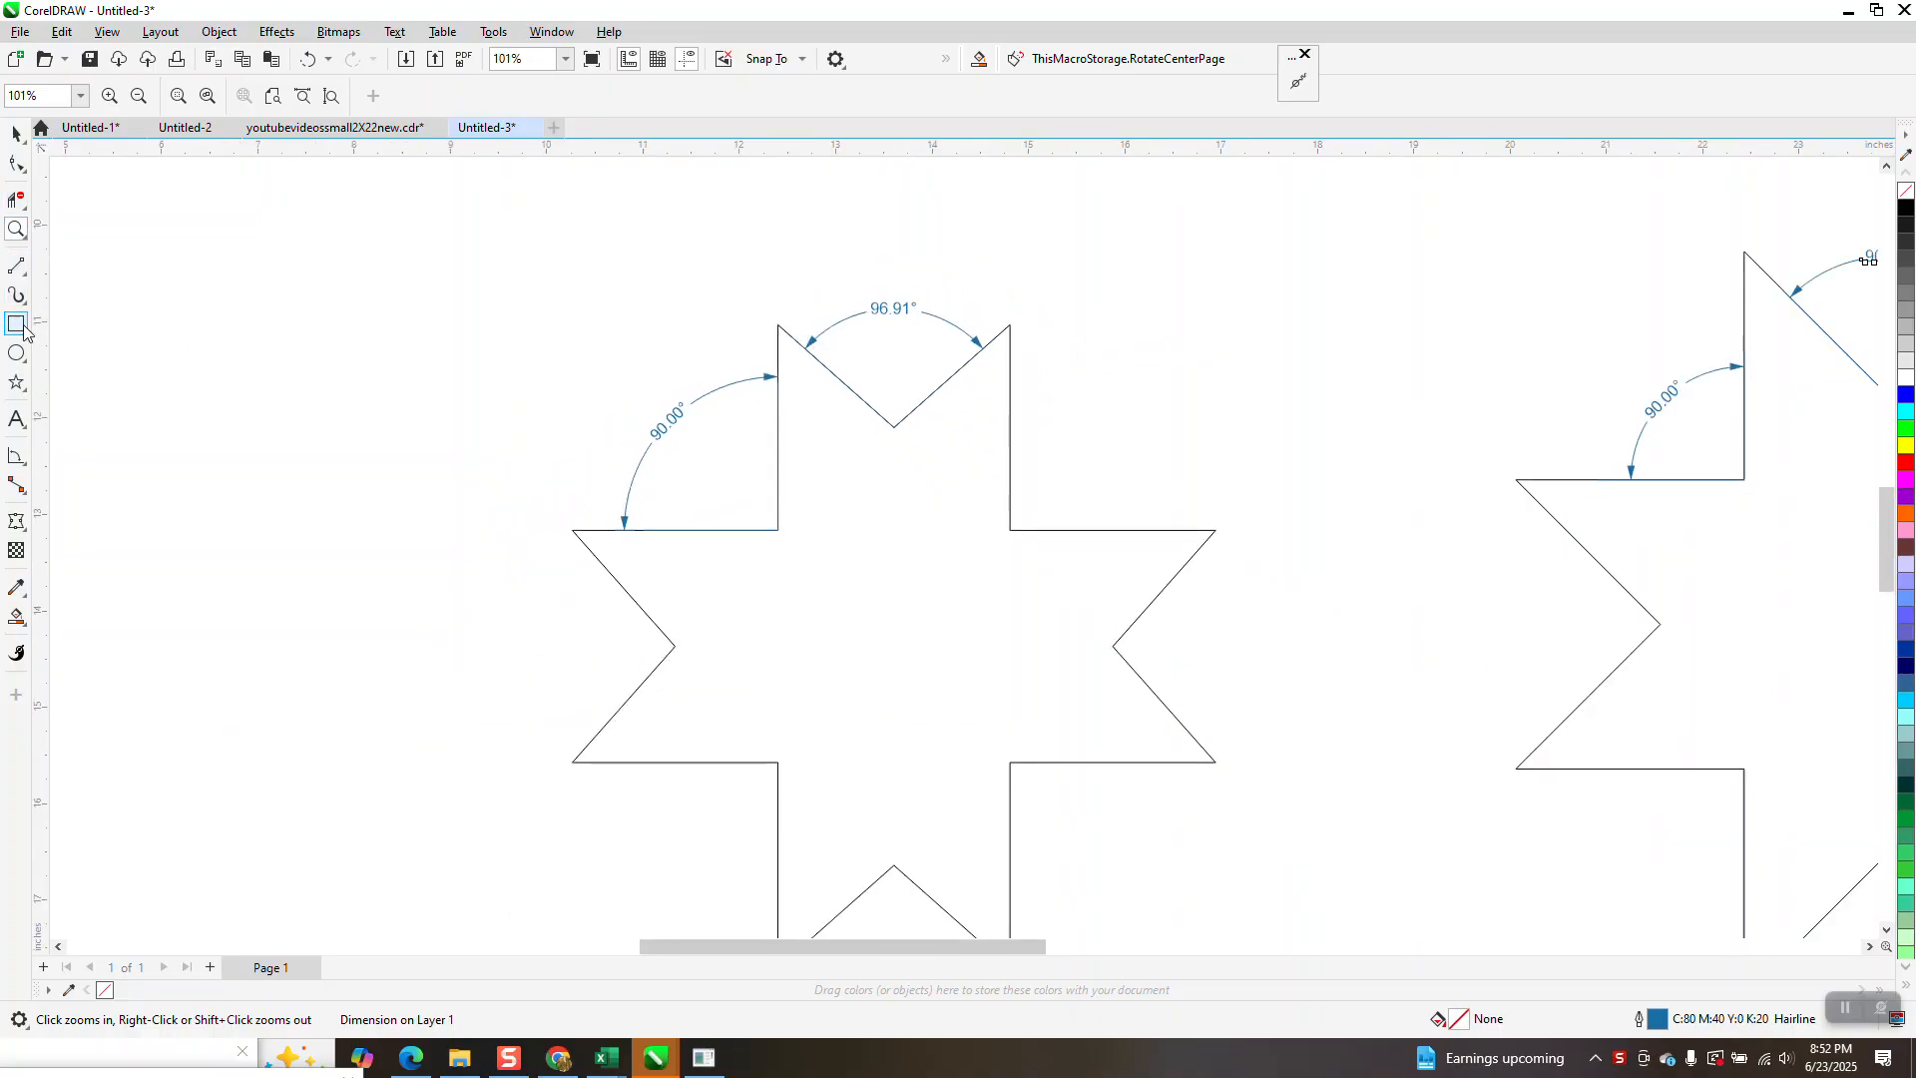
left_click(28, 465)
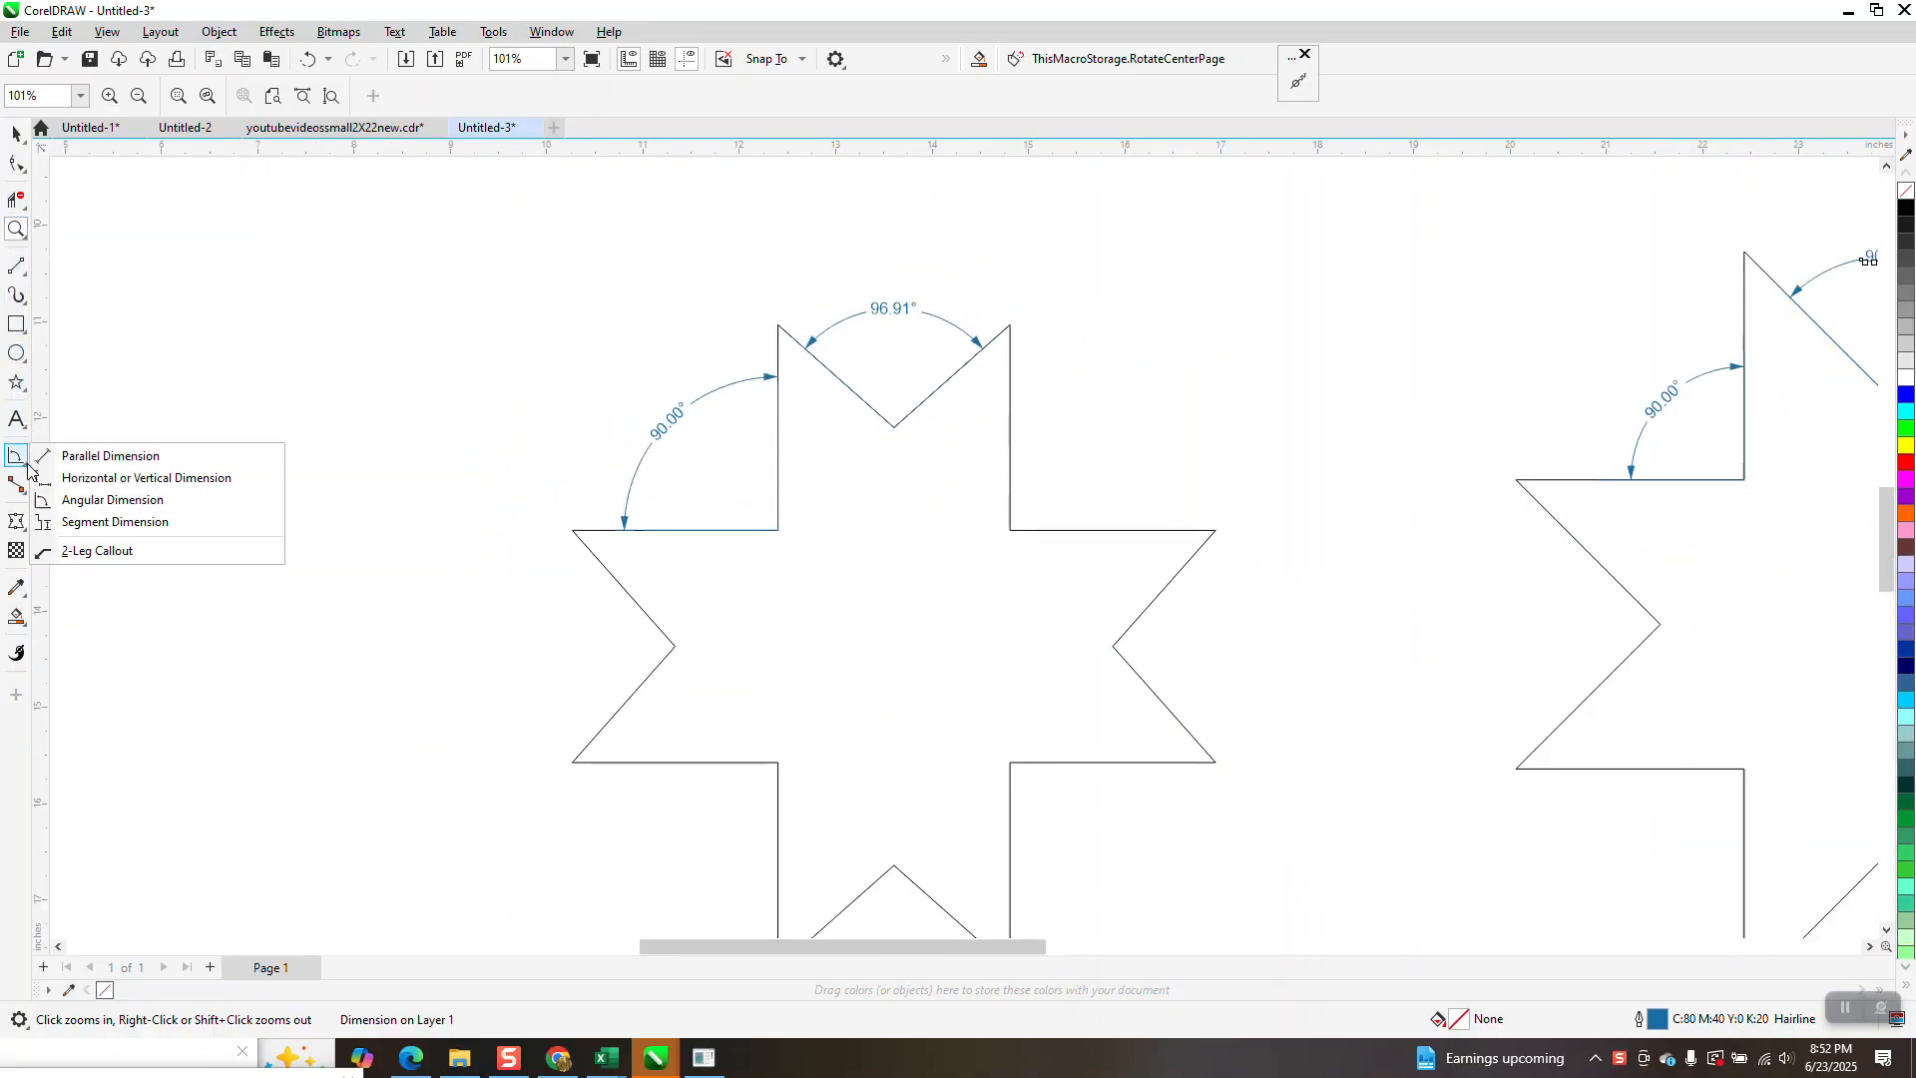
left_click(110, 500)
left_click_drag(1010, 530, 1153, 530)
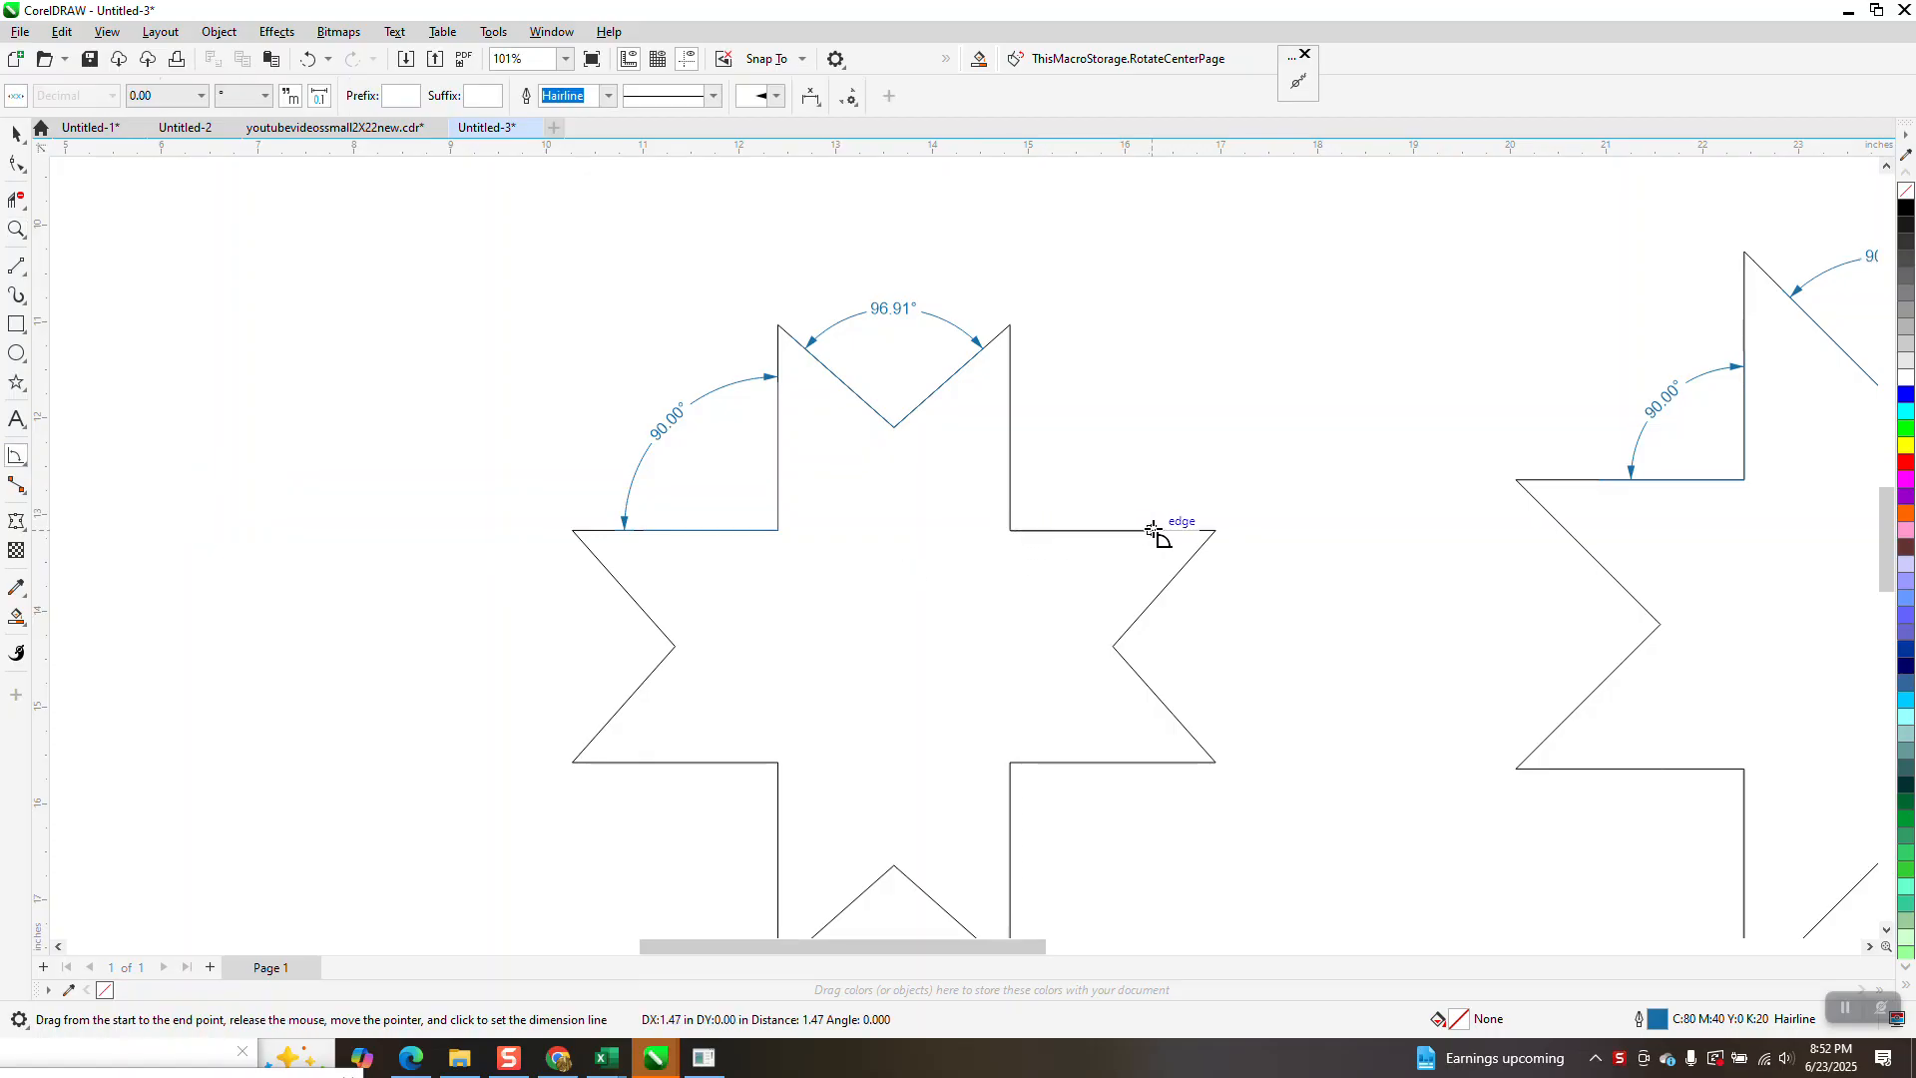
left_click(1012, 407)
left_click(1093, 539)
- Add an angular dimension across the V notch on the smaller star's right arm
left_click_drag(1176, 579, 1198, 569)
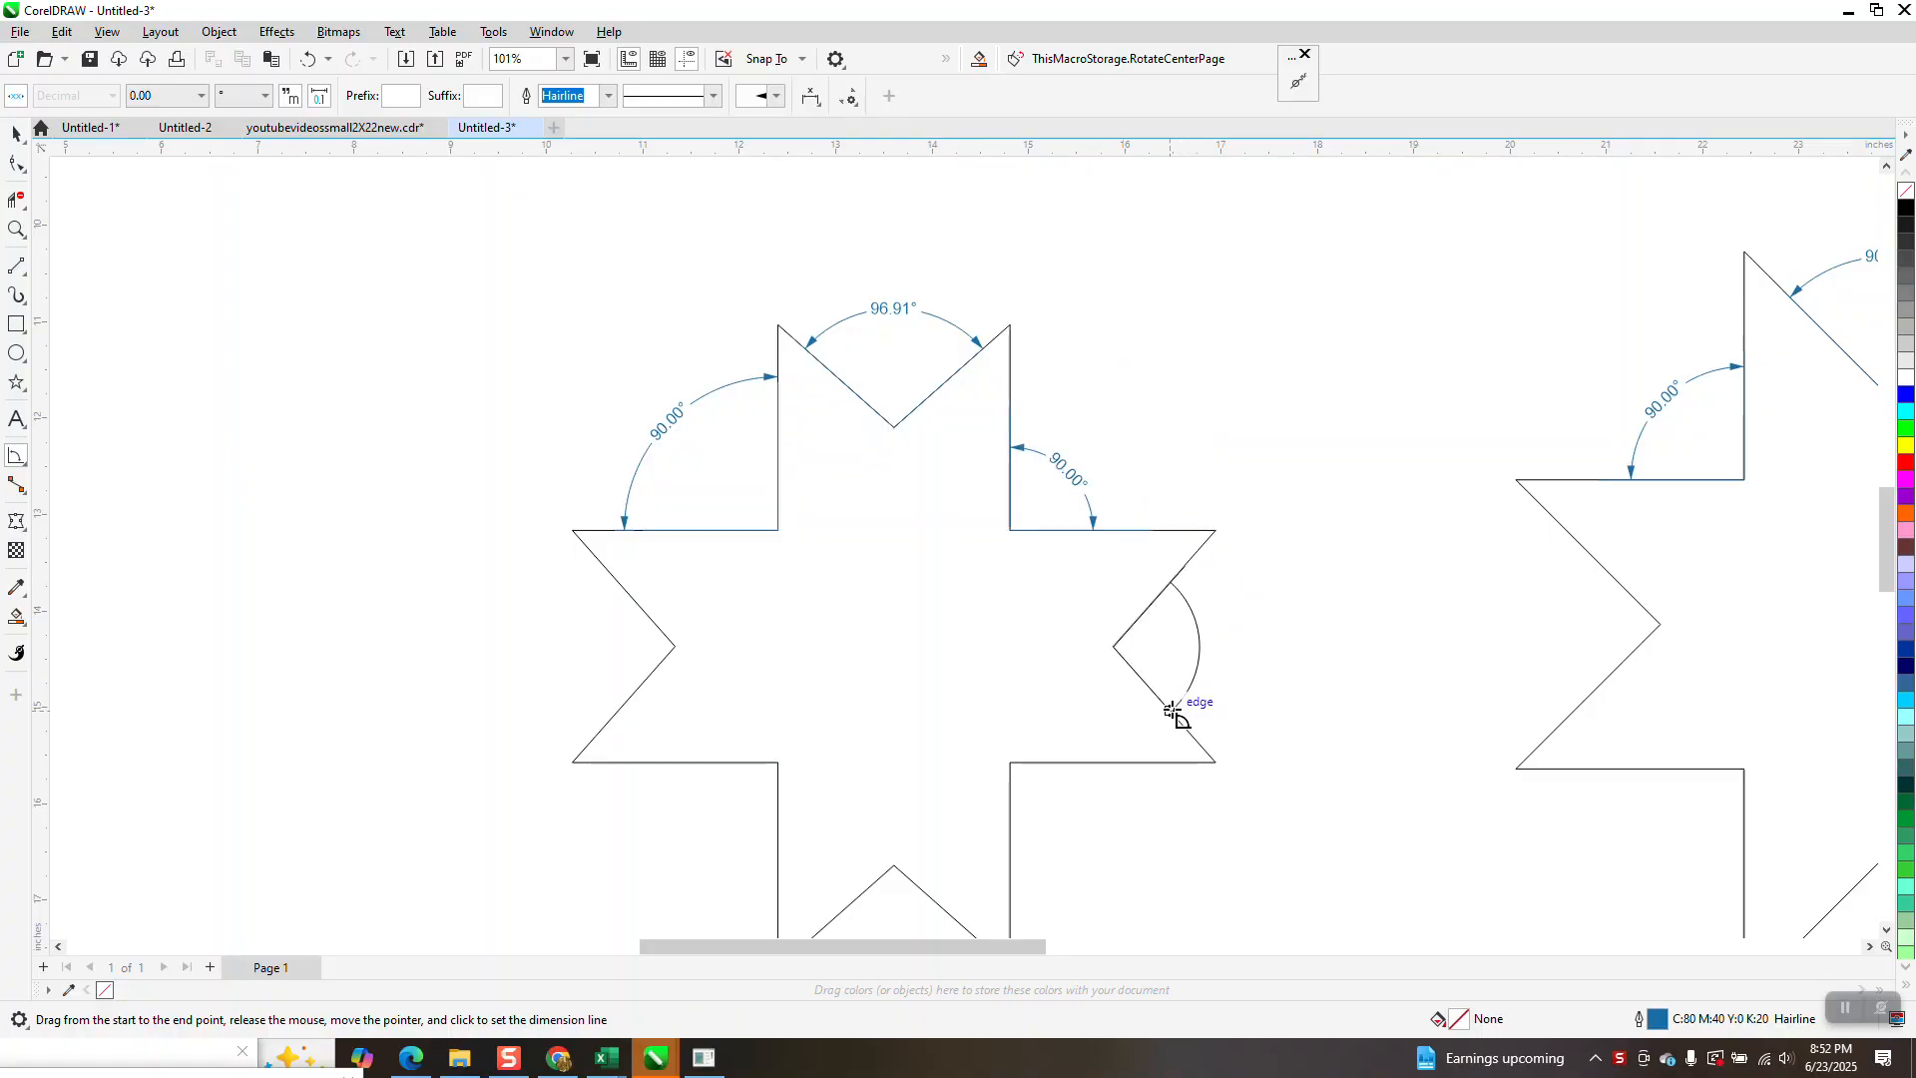
left_click(1175, 713)
left_click(16, 134)
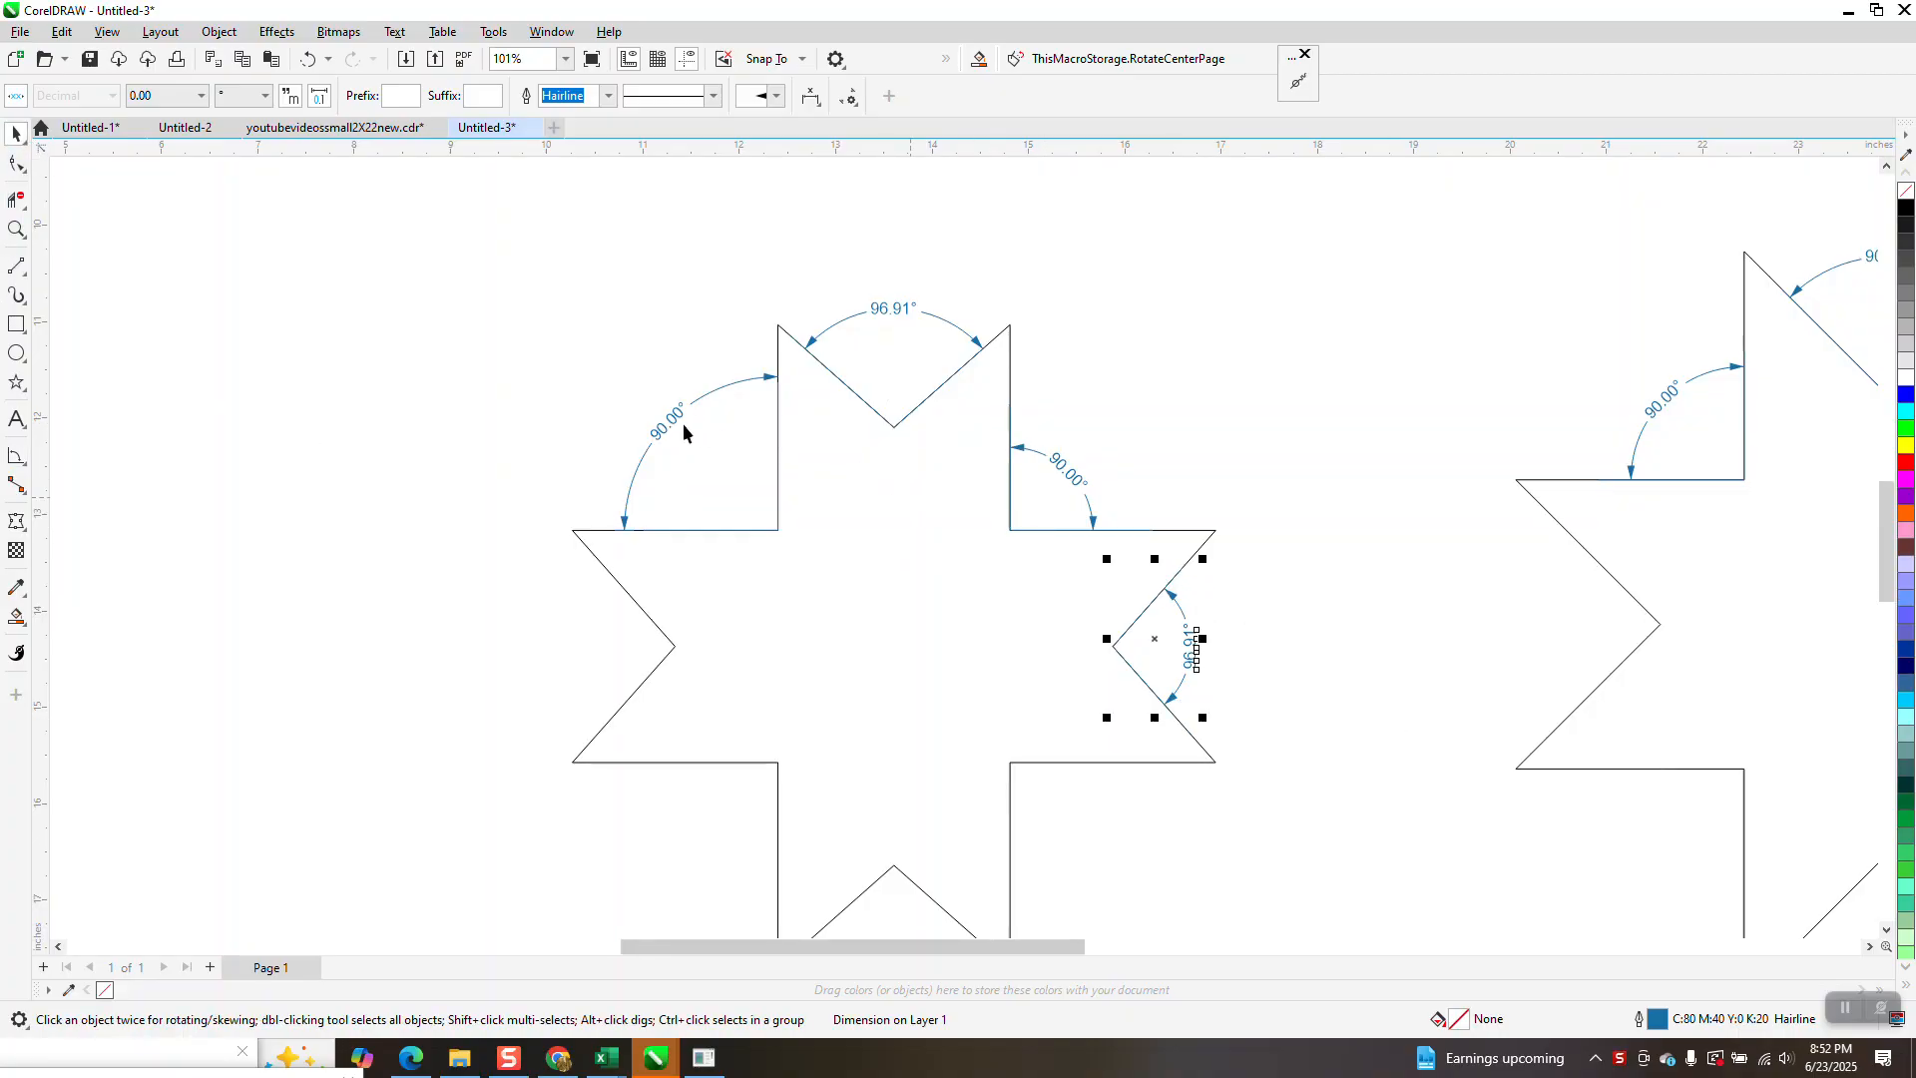
- Examine both star shapes and the angle dimensions on their corners and notches
scroll(651, 393, "down", 2)
scroll(797, 514, "down", 1)
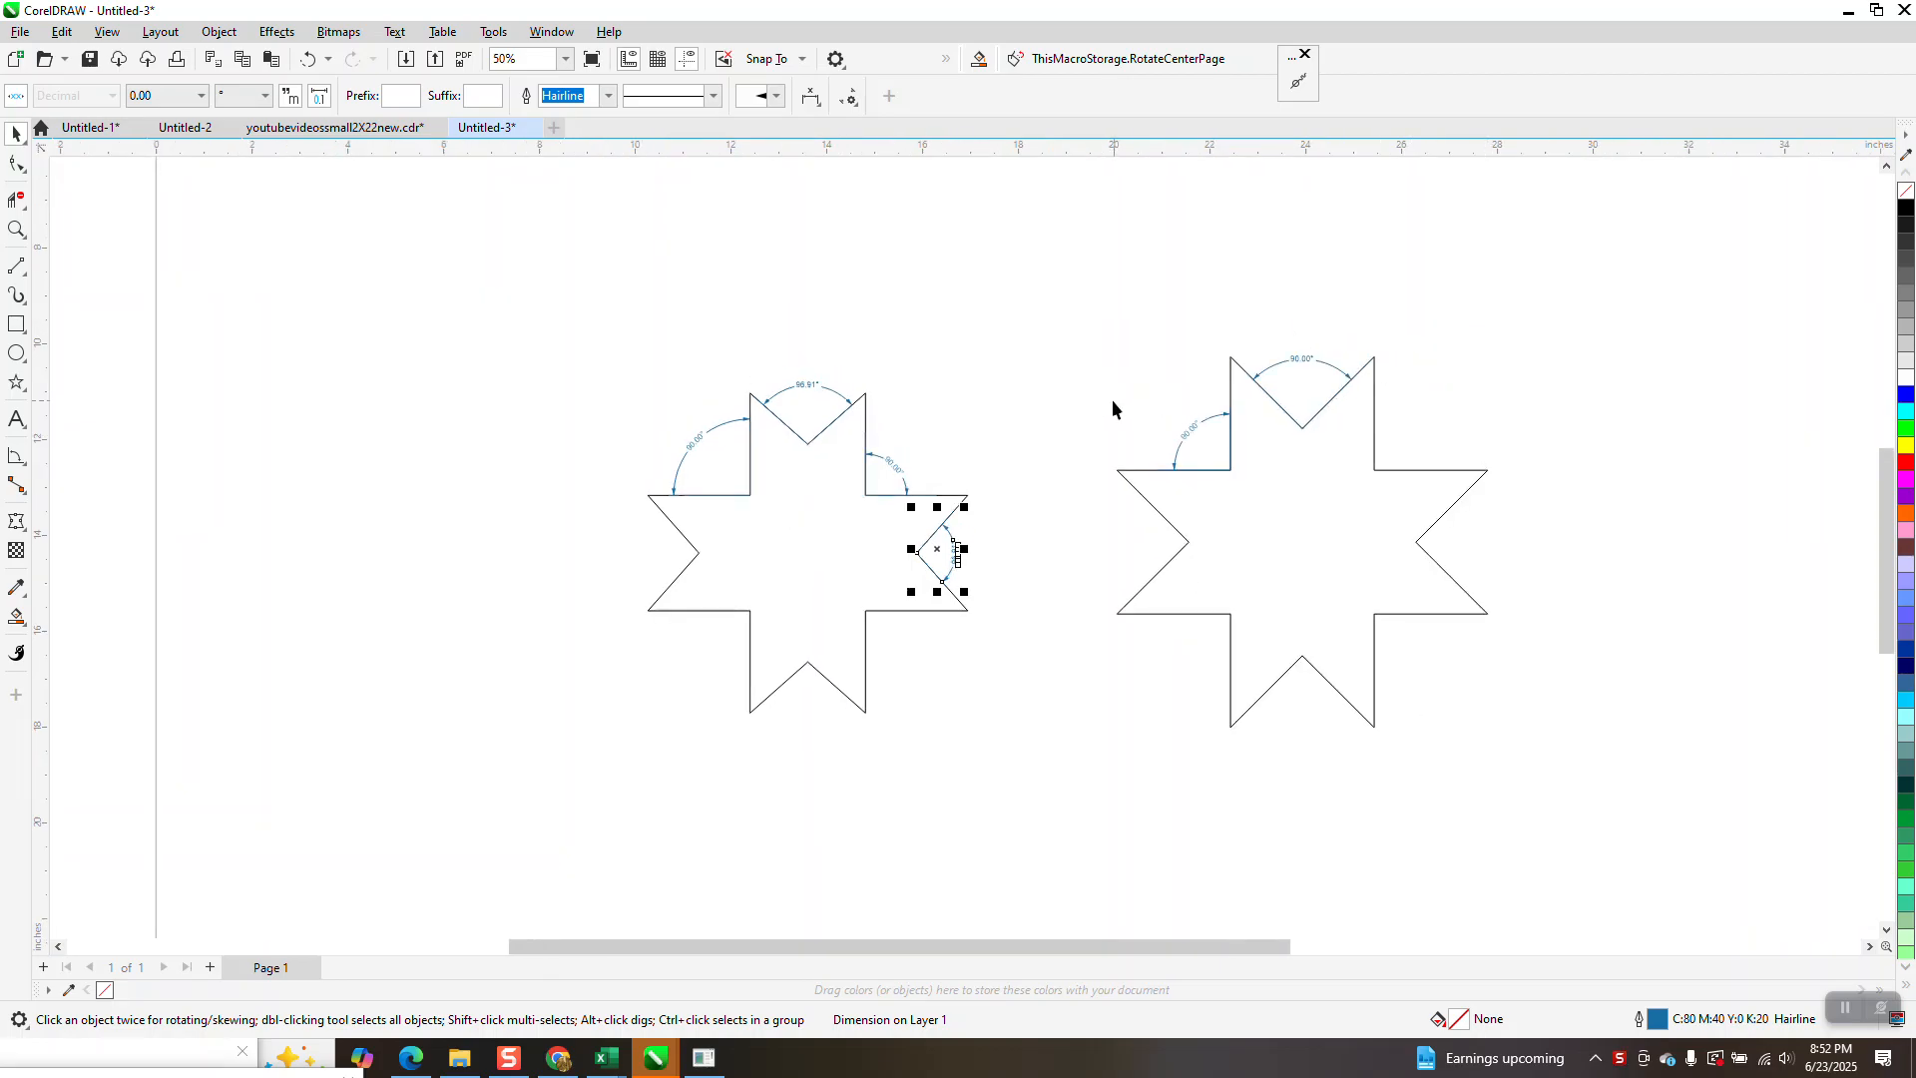
scroll(1112, 400, "down", 1)
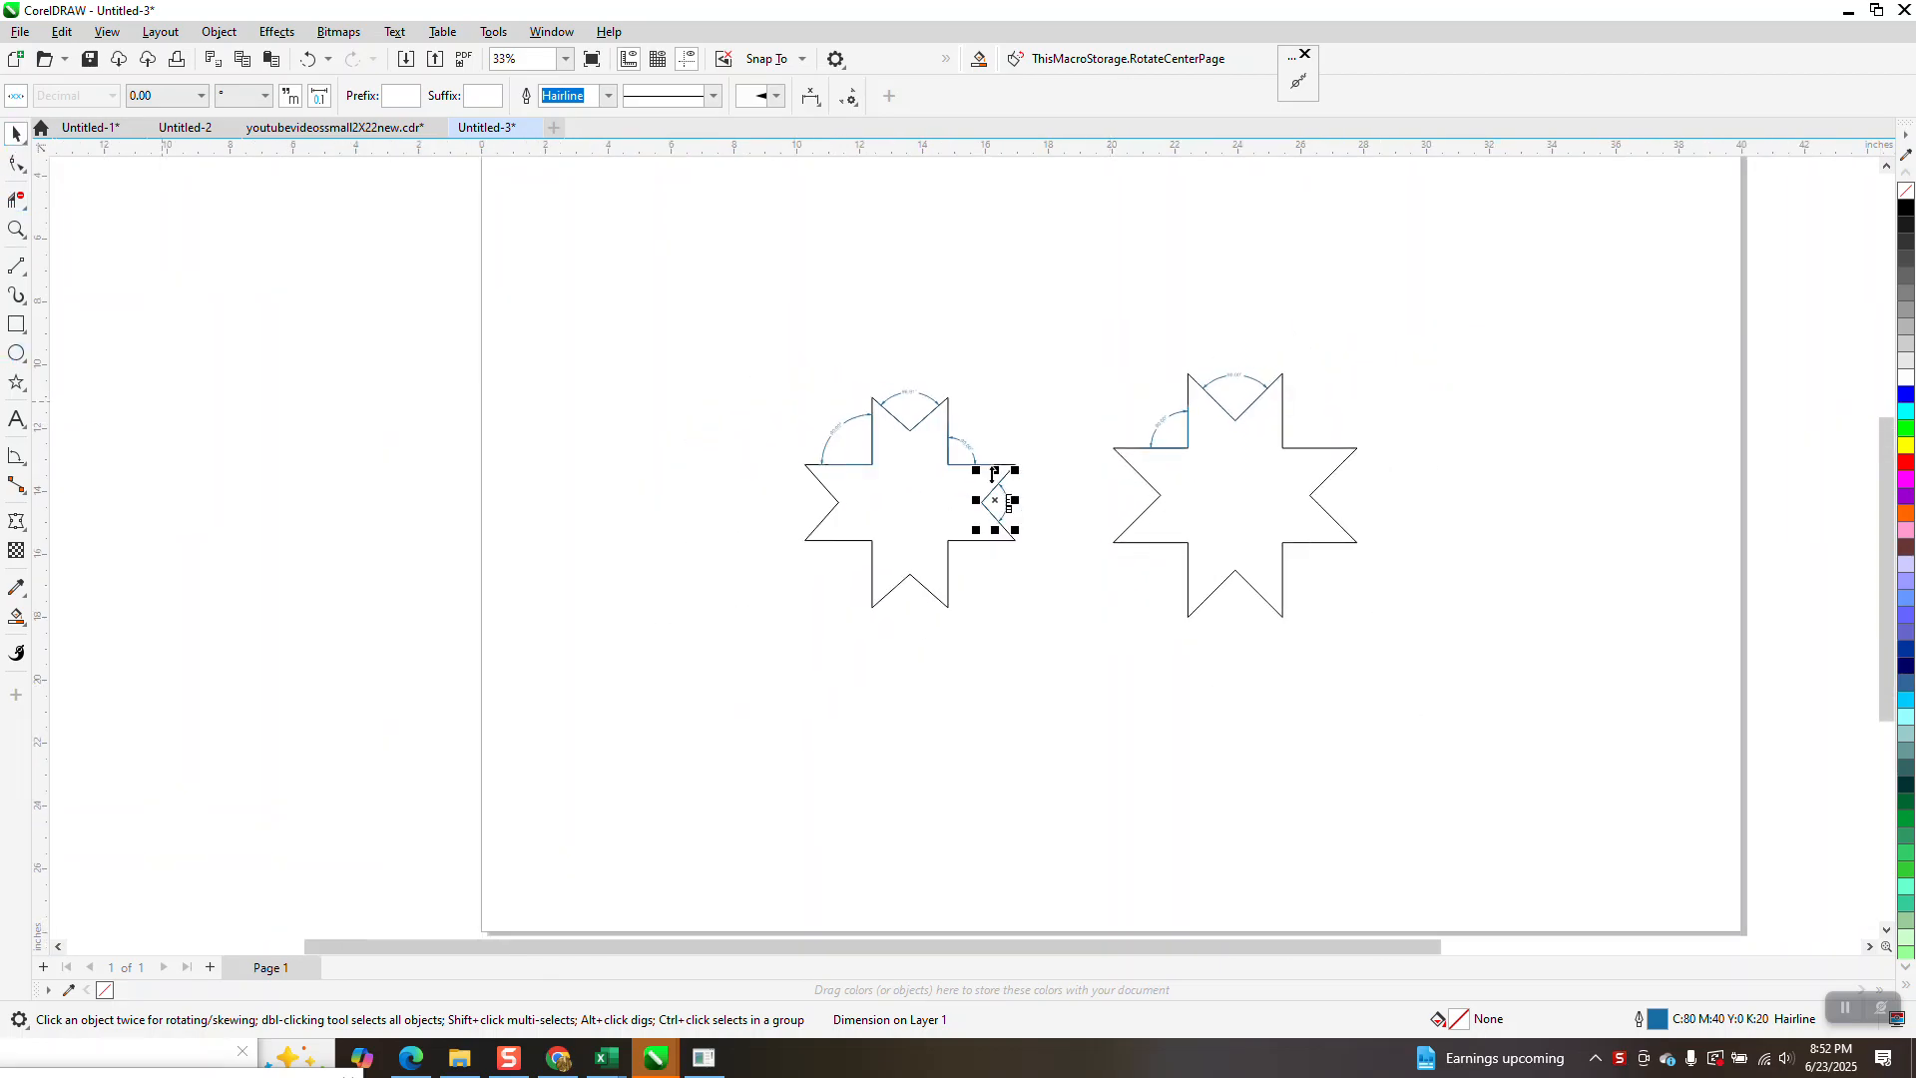
left_click(16, 230)
left_click_drag(764, 375, 1046, 649)
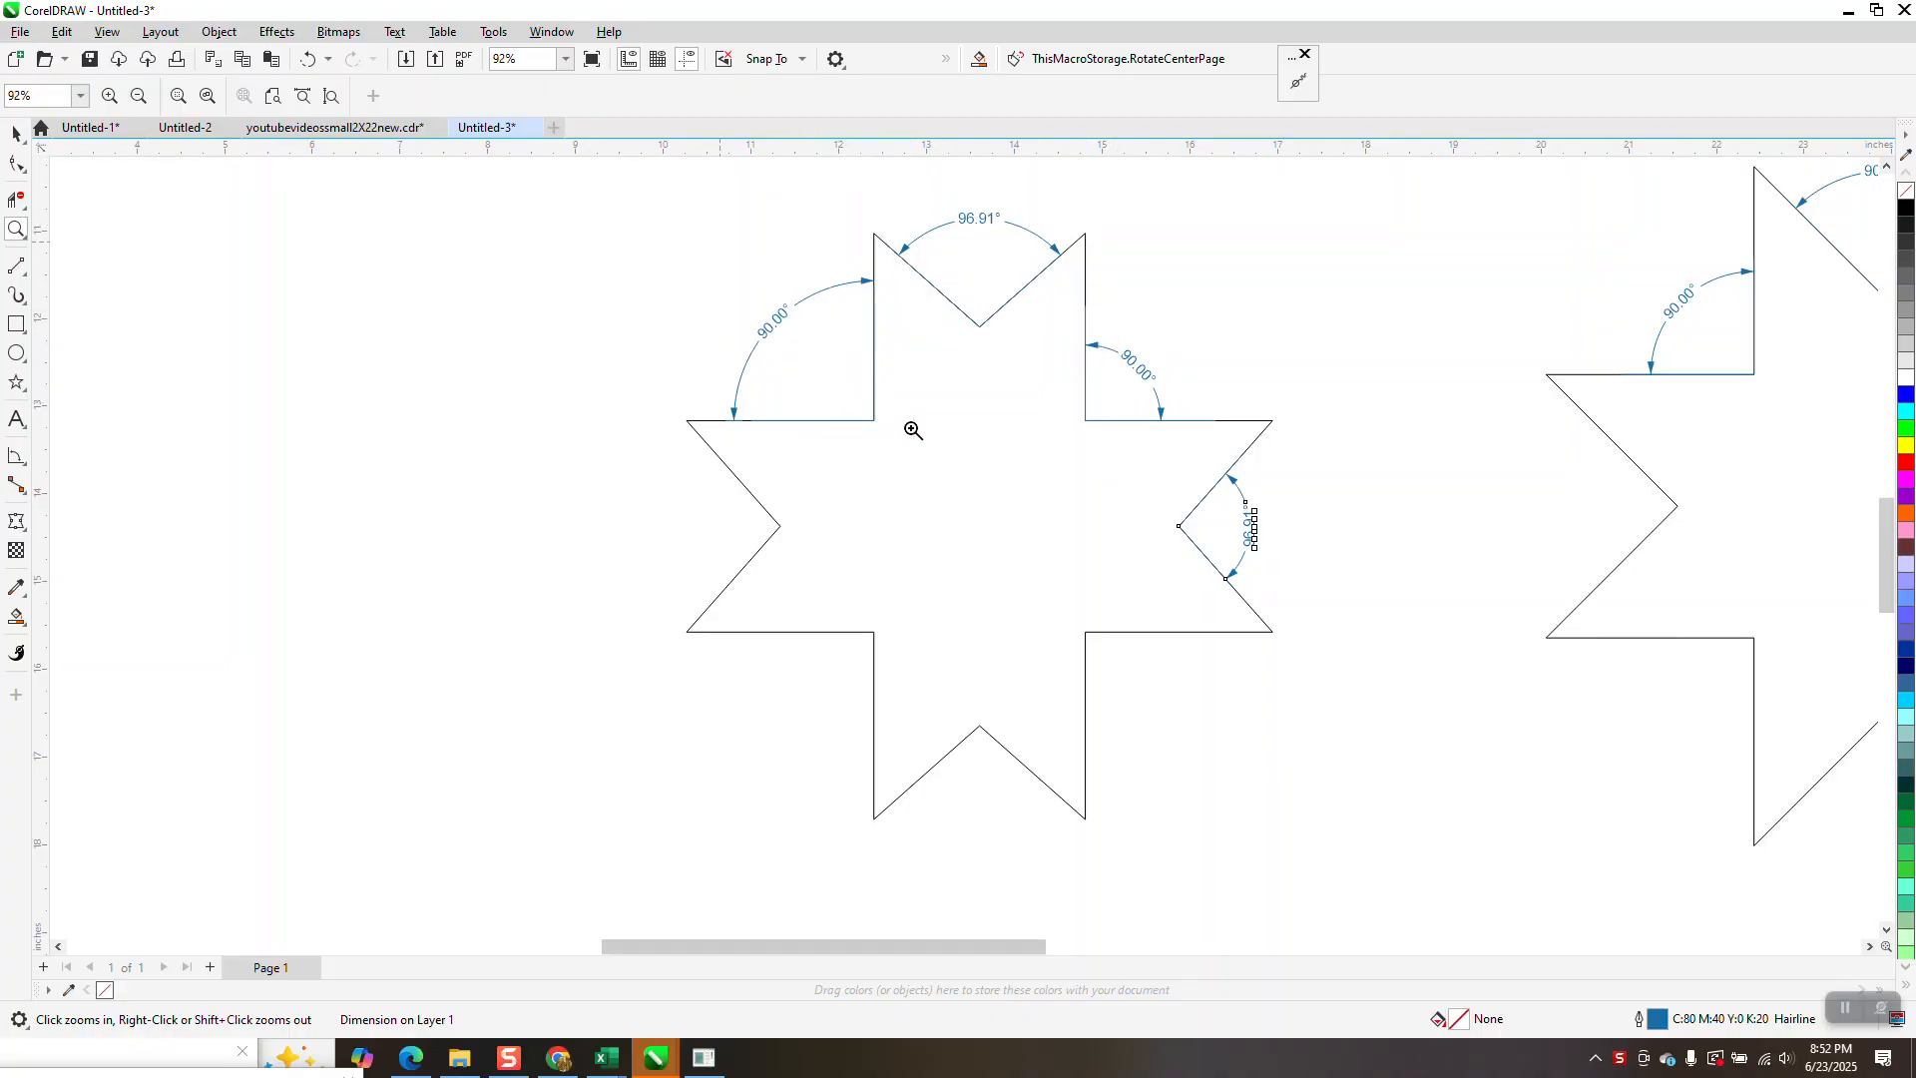
scroll(620, 342, "down", 2)
scroll(1100, 410, "down", 1)
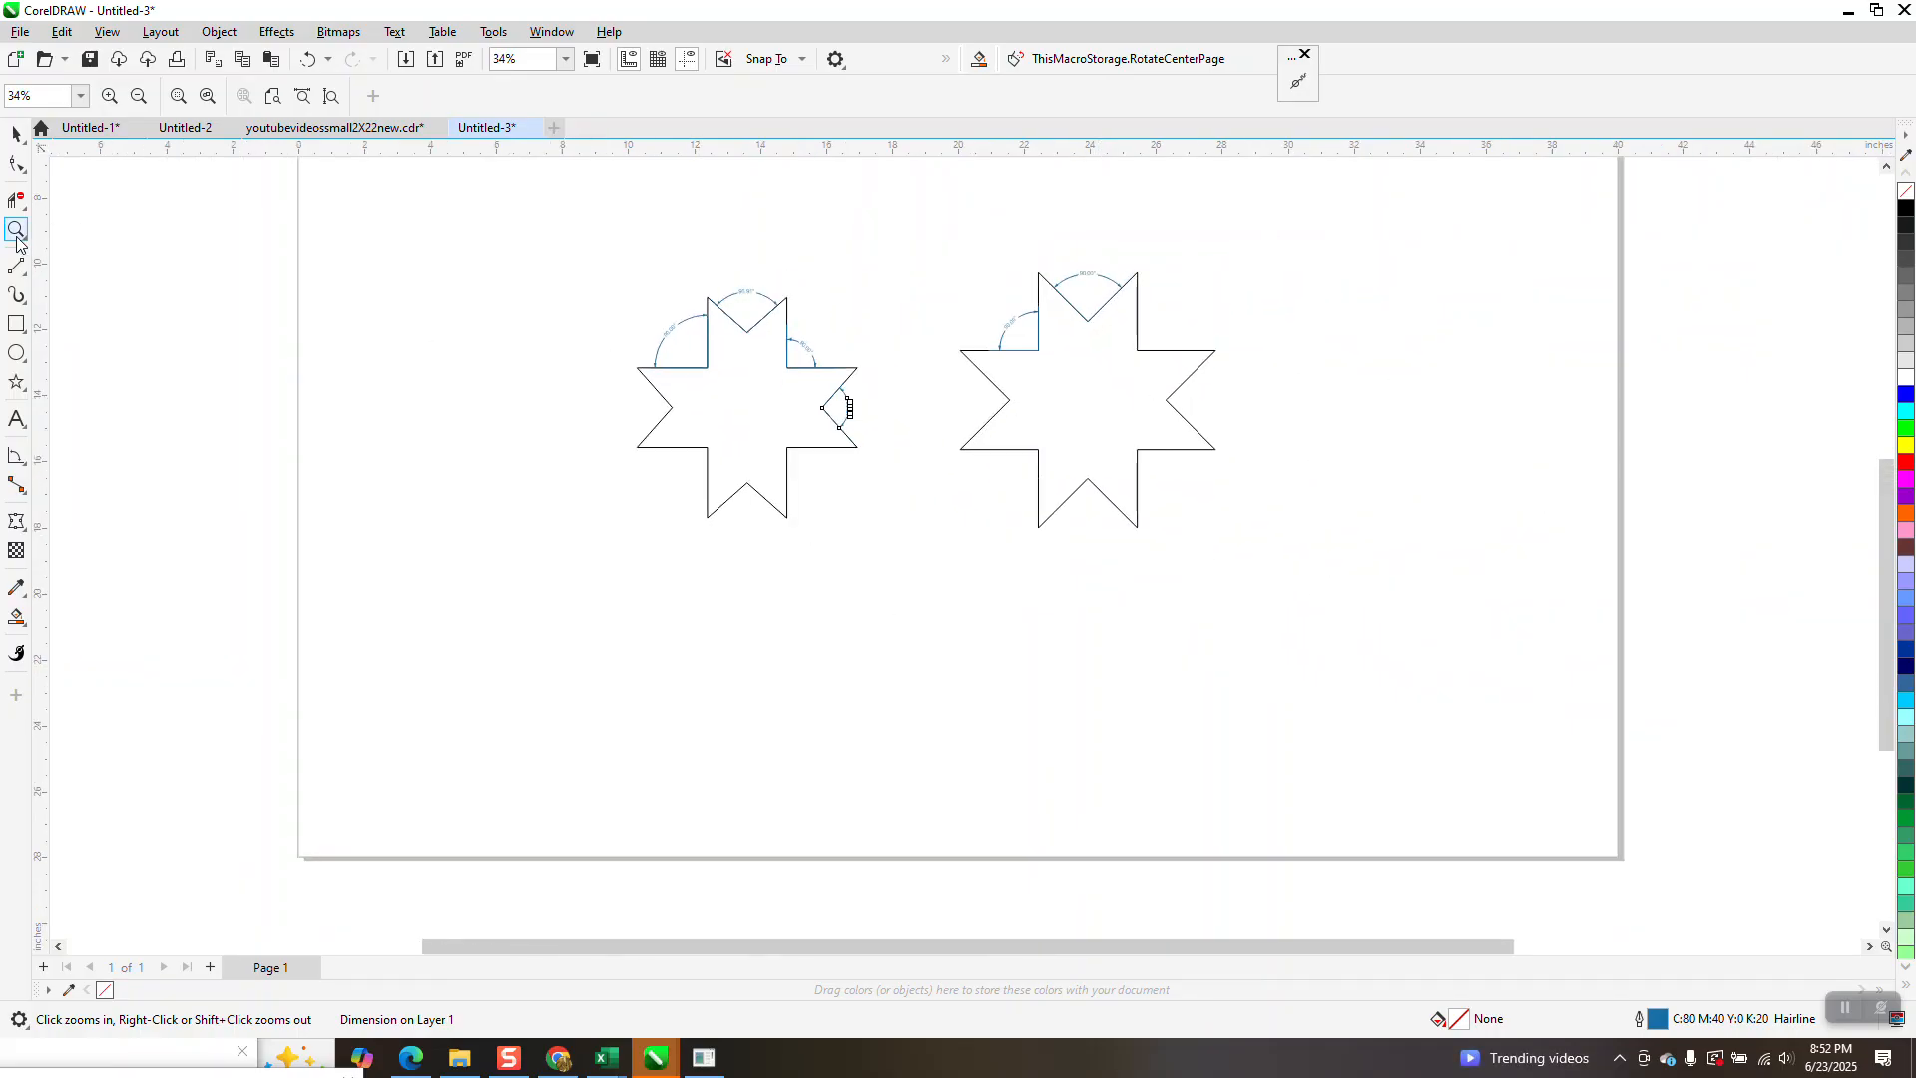
- Draw a tall rectangle to the left of the smaller star and size it to 3 by 9 inches
left_click(16, 324)
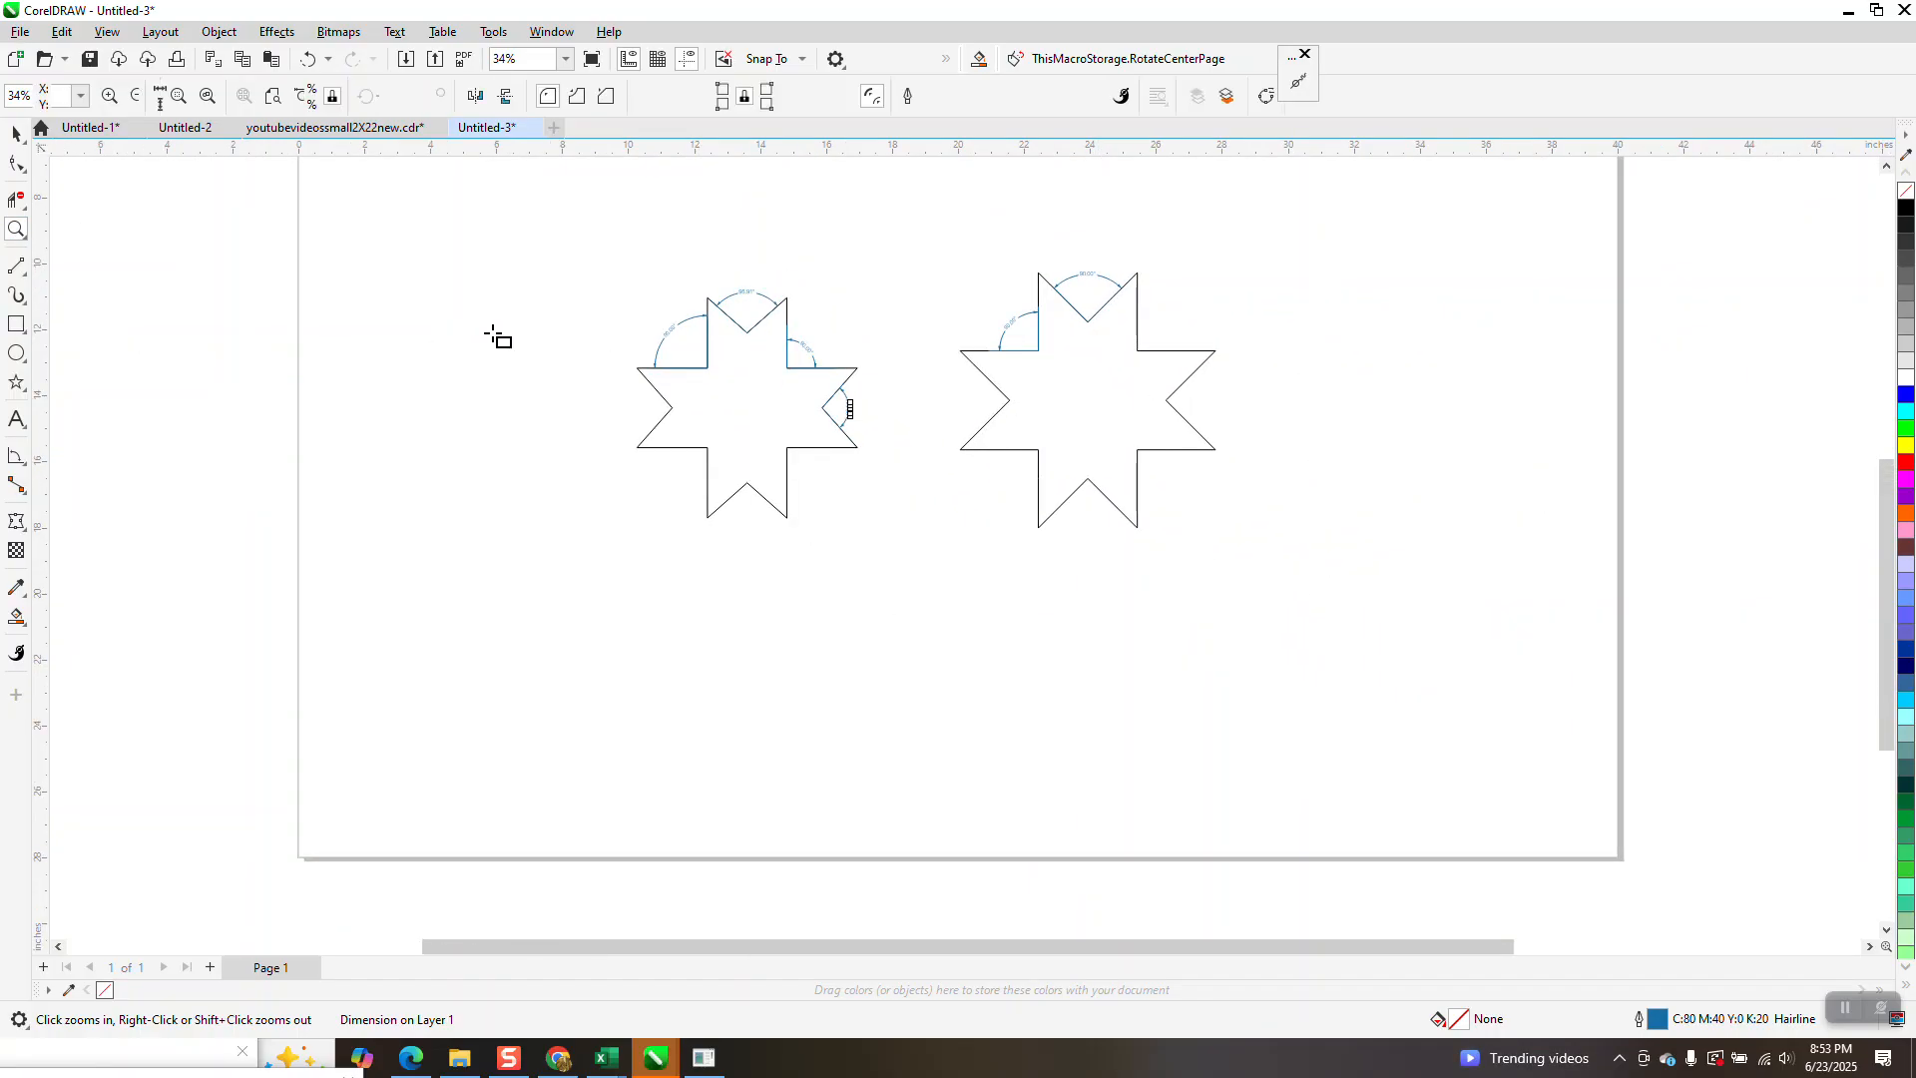
mouse_move(575, 330)
left_mouse_down()
mouse_move(564, 523)
mouse_move(495, 597)
left_mouse_up()
left_click(207, 89)
type("3")
key("Return")
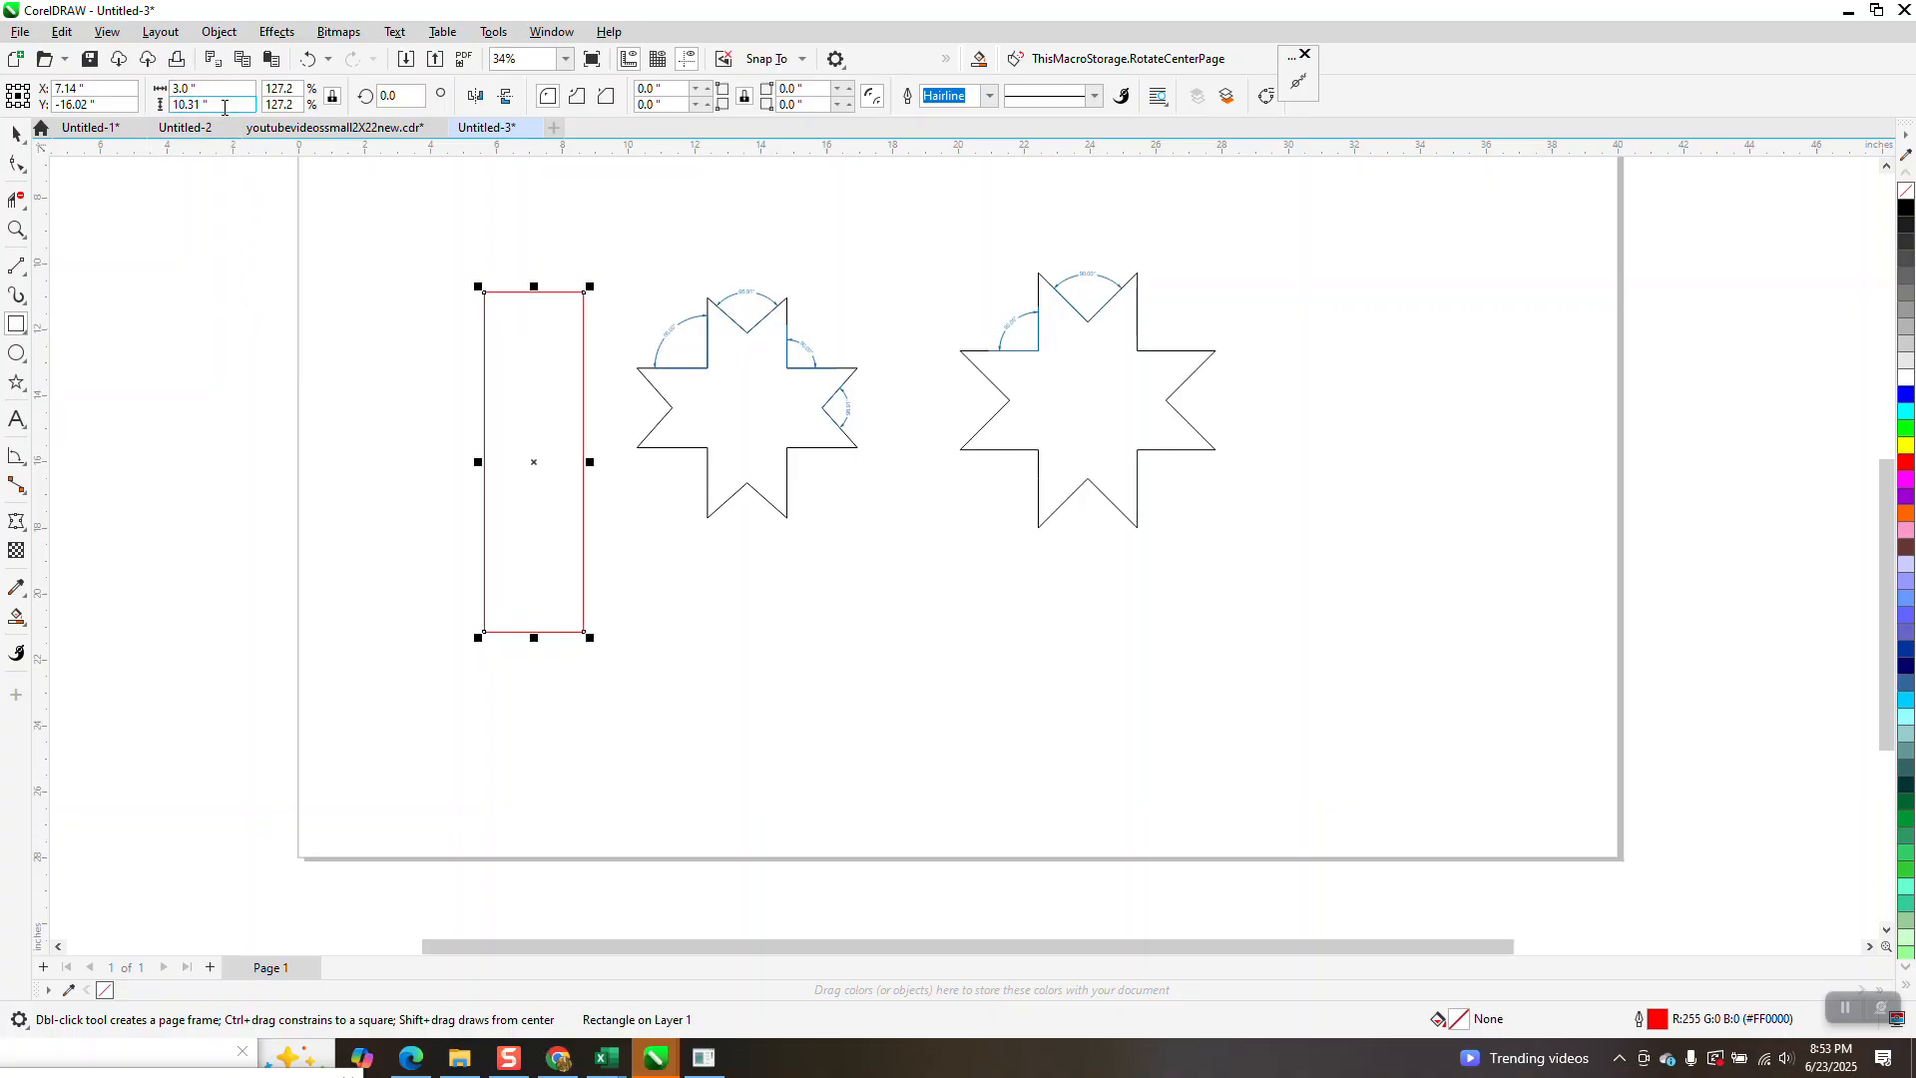
left_click_drag(226, 106, 199, 110)
left_click(242, 103)
type("9")
key("Return")
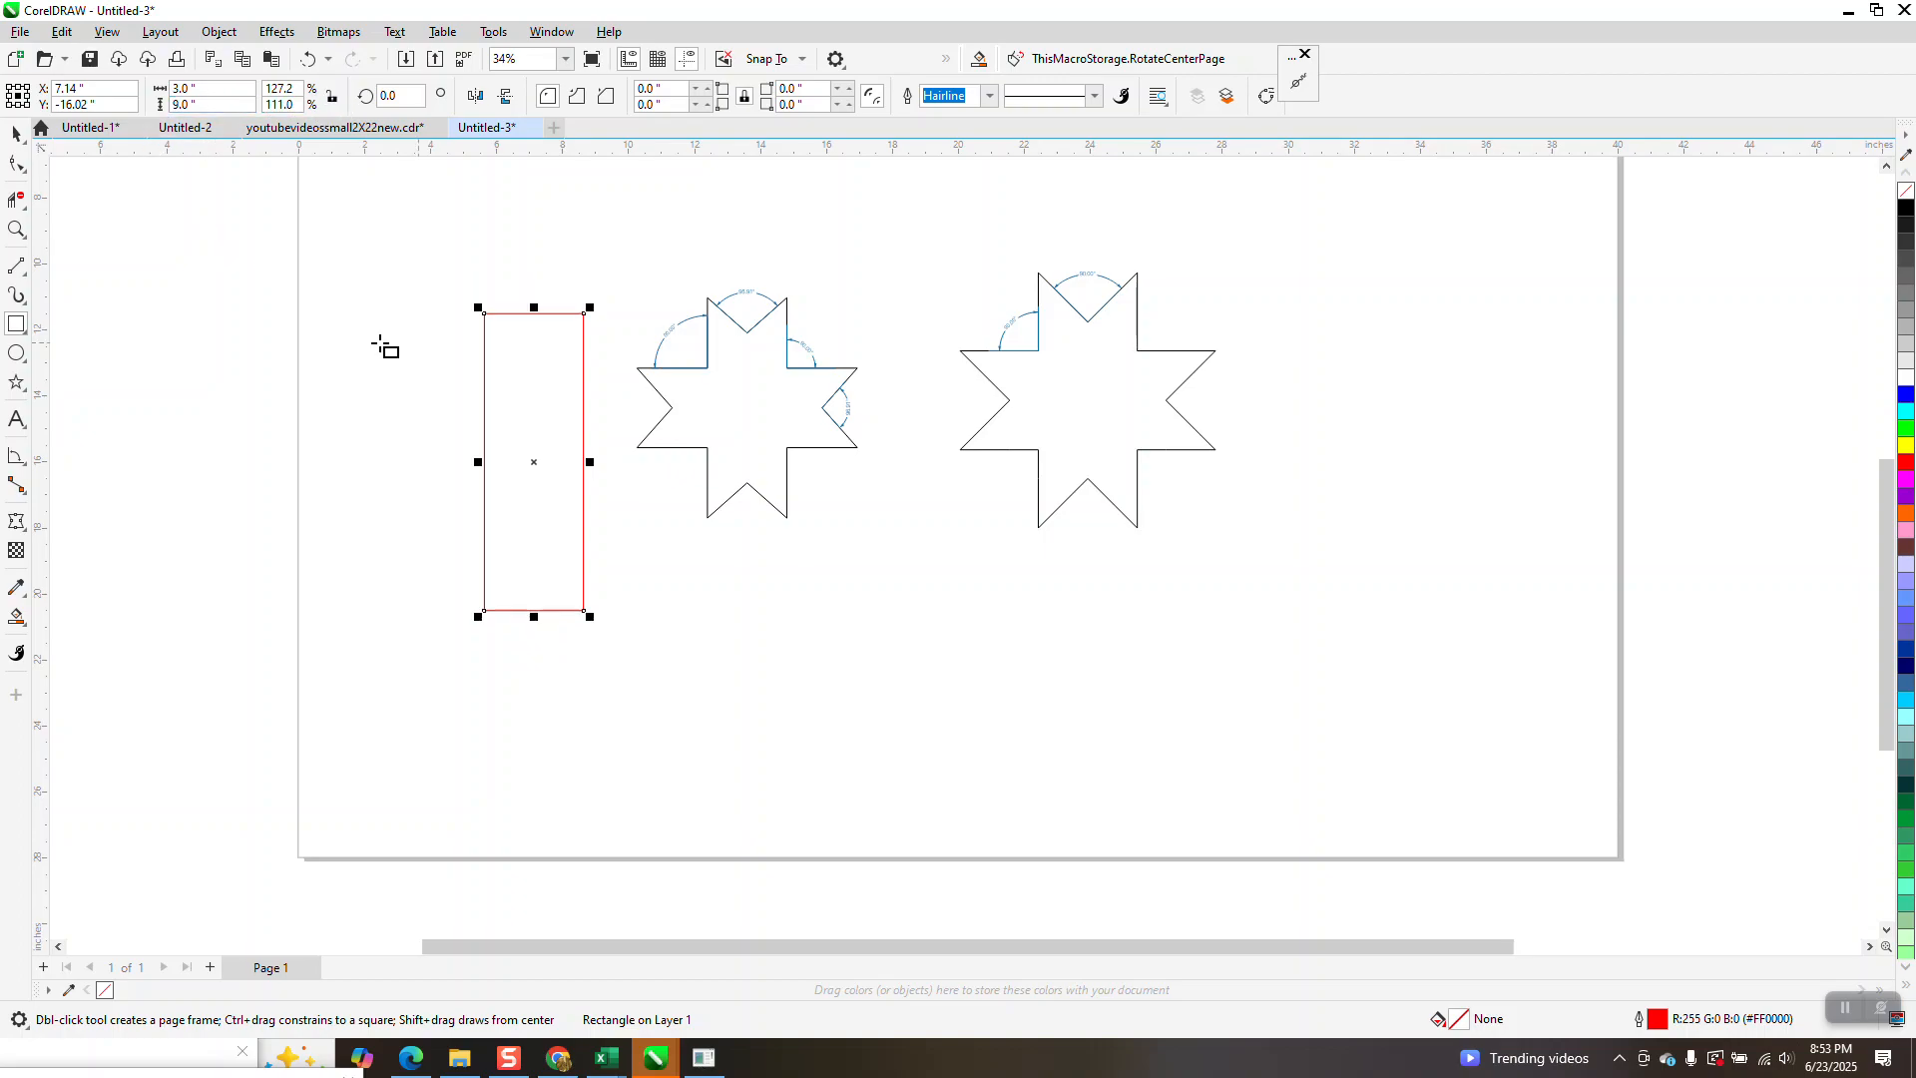
- Convert the 3 by 9 inch rectangle to curves
left_click(16, 165)
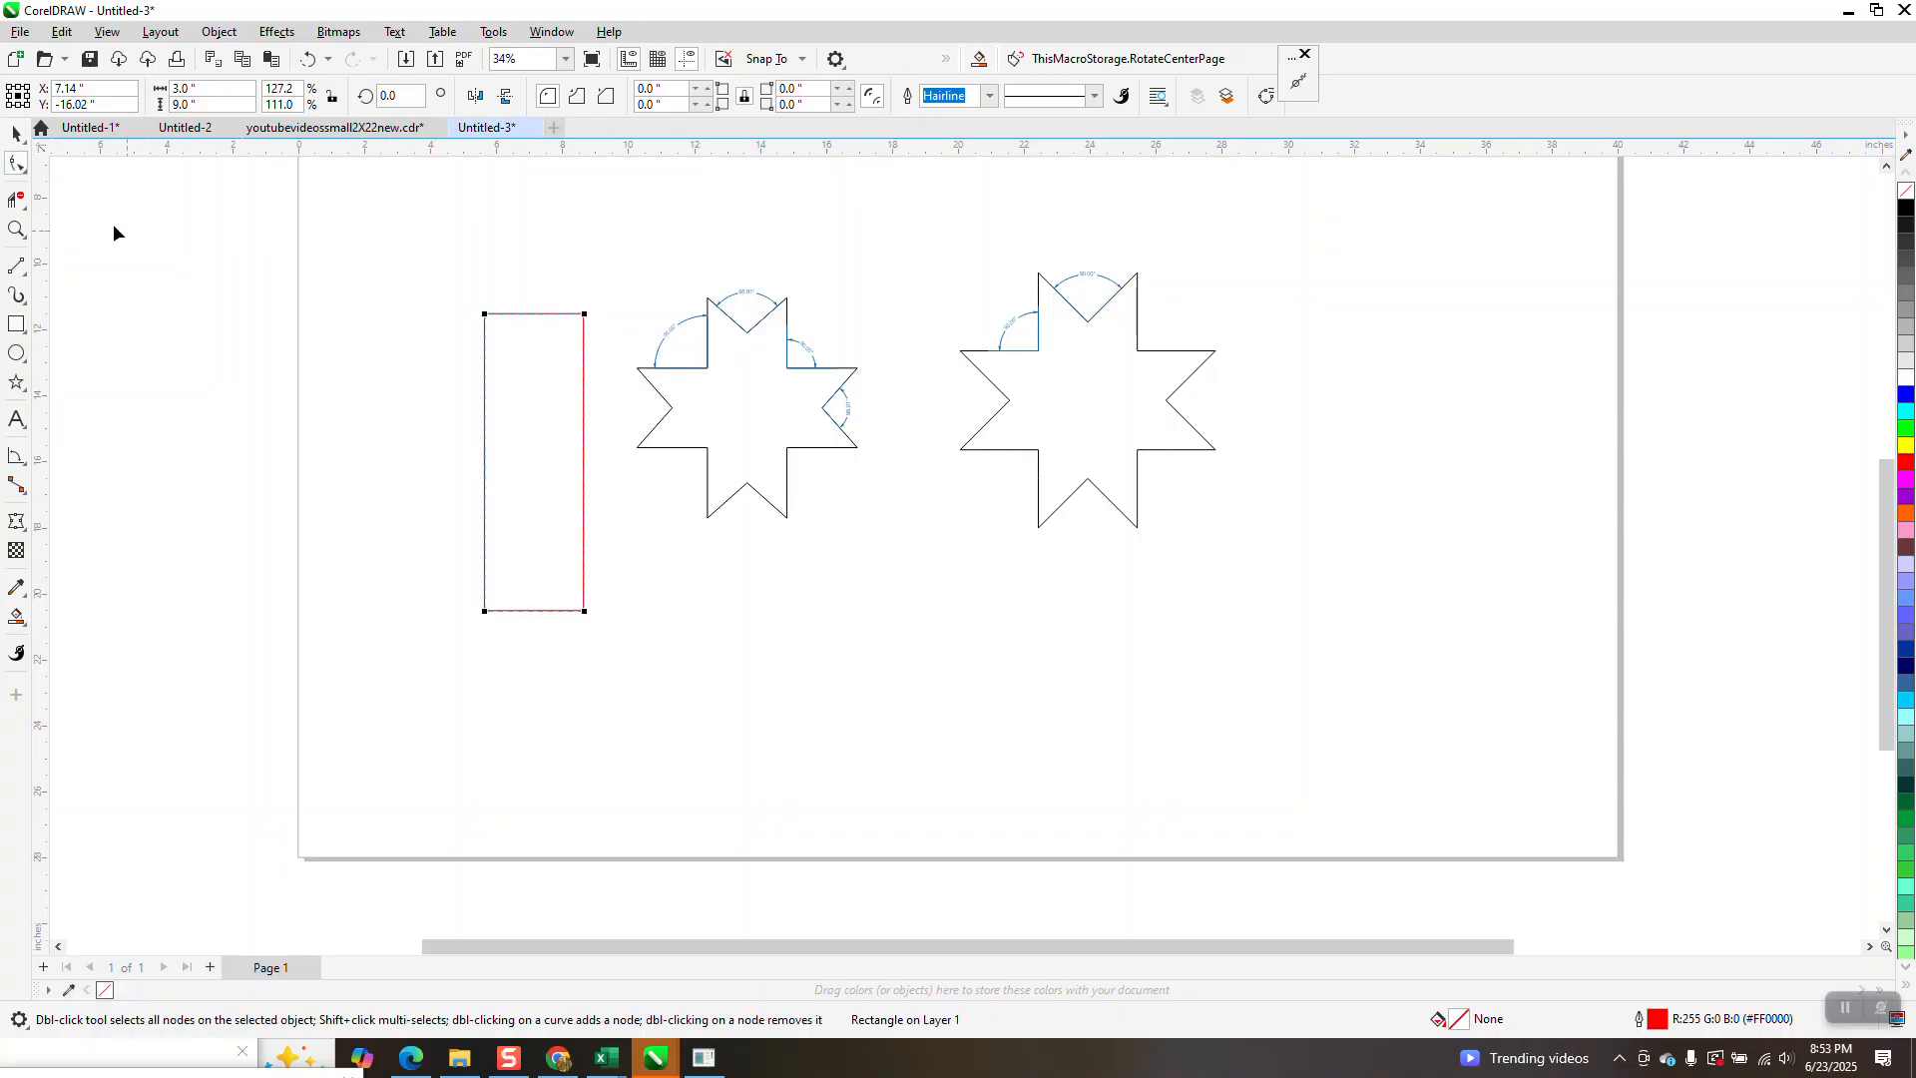
left_click(16, 133)
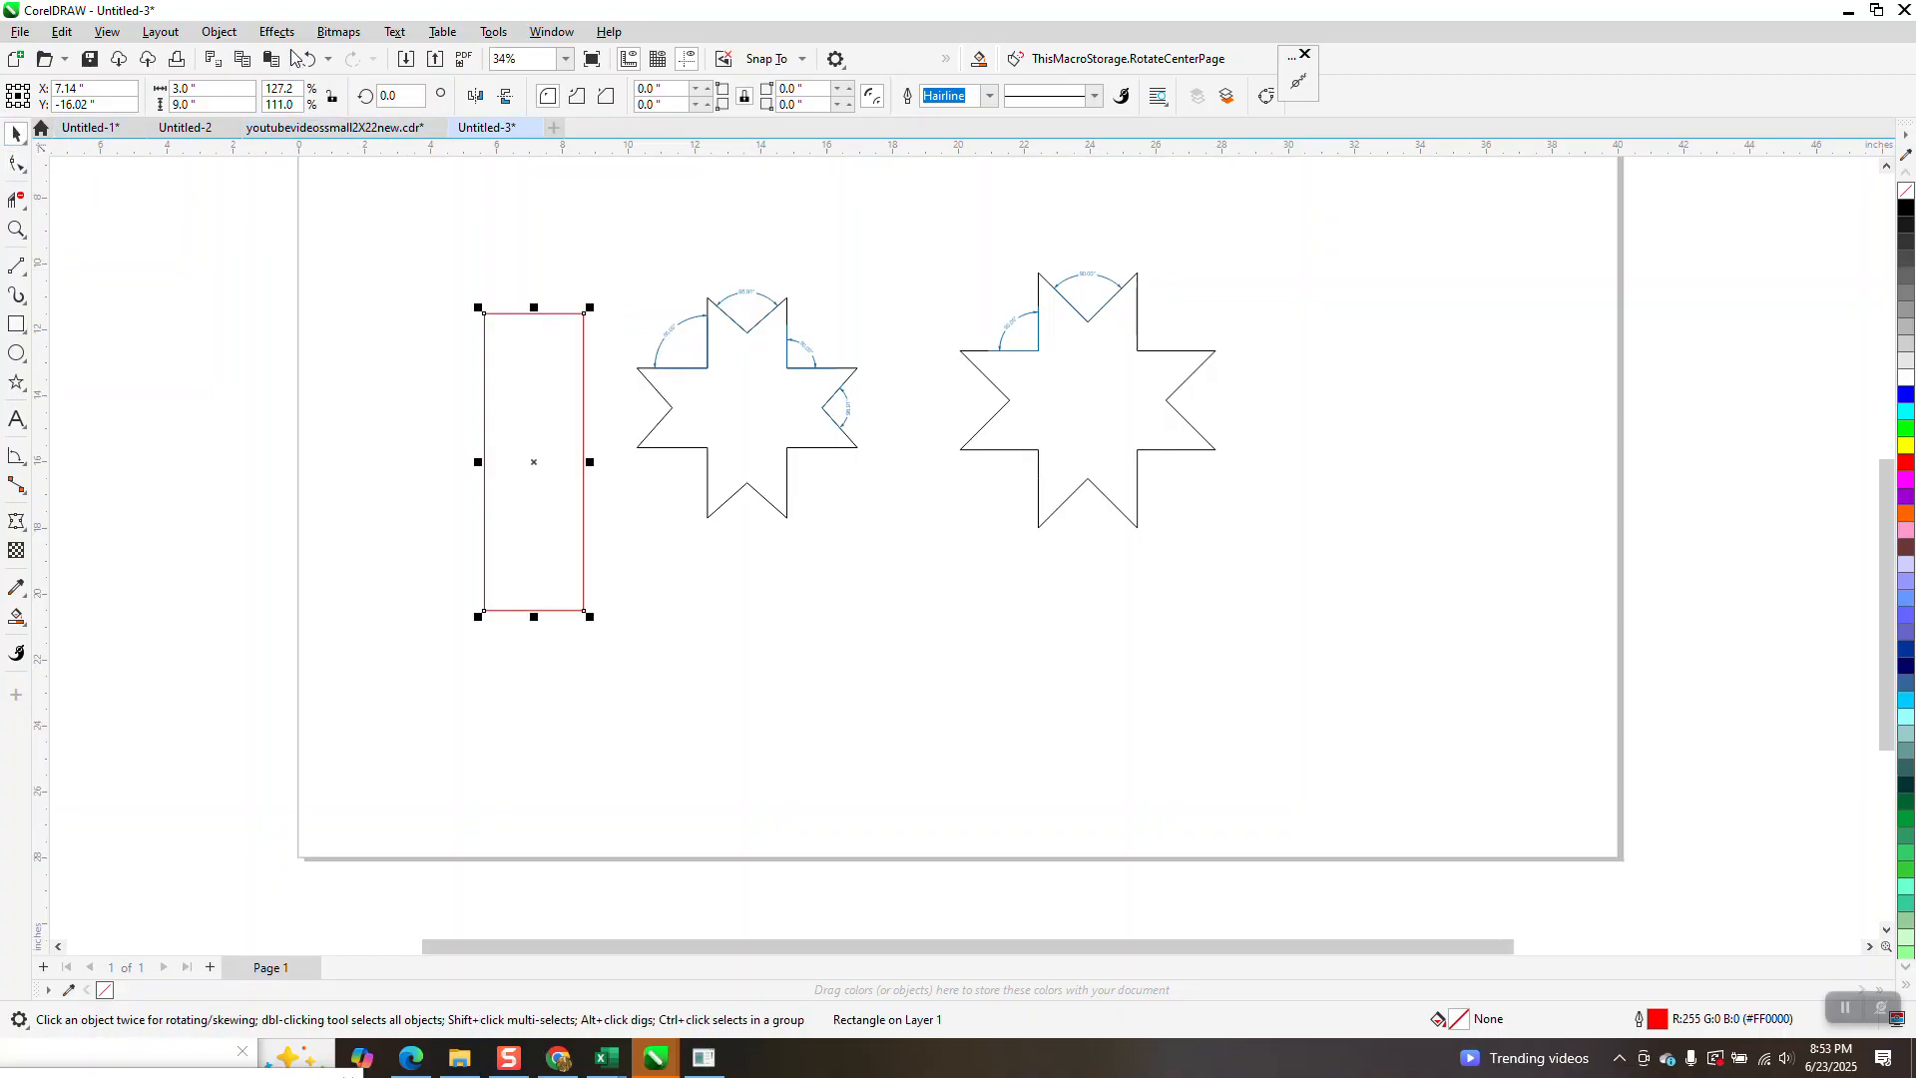
left_click(219, 31)
left_click(202, 460)
- Try notching the rectangle's top edge by adding midpoint nodes and pulling the top one down, and undo the changes
left_click(16, 165)
left_click_drag(593, 360, 598, 358)
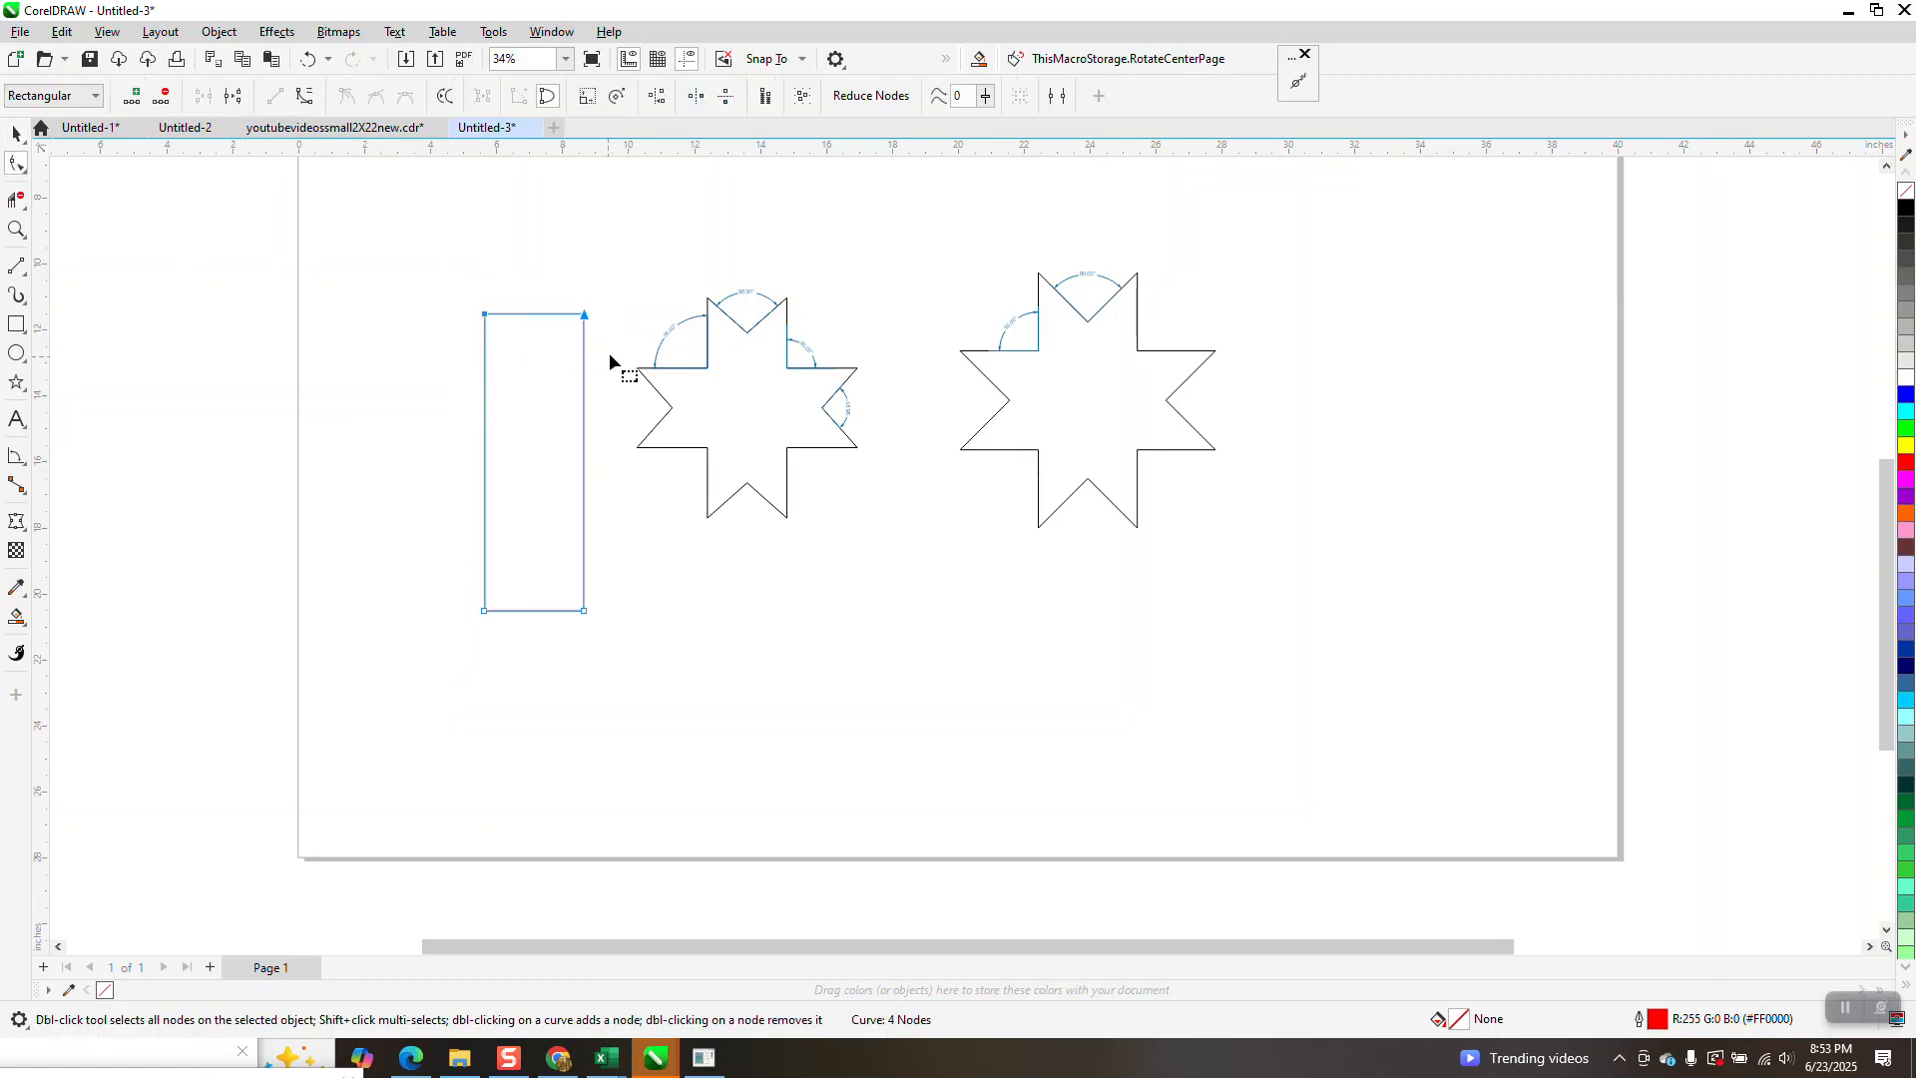
left_click(129, 97)
left_click(534, 316)
left_click_drag(534, 316, 536, 375)
scroll(454, 305, "down", 1)
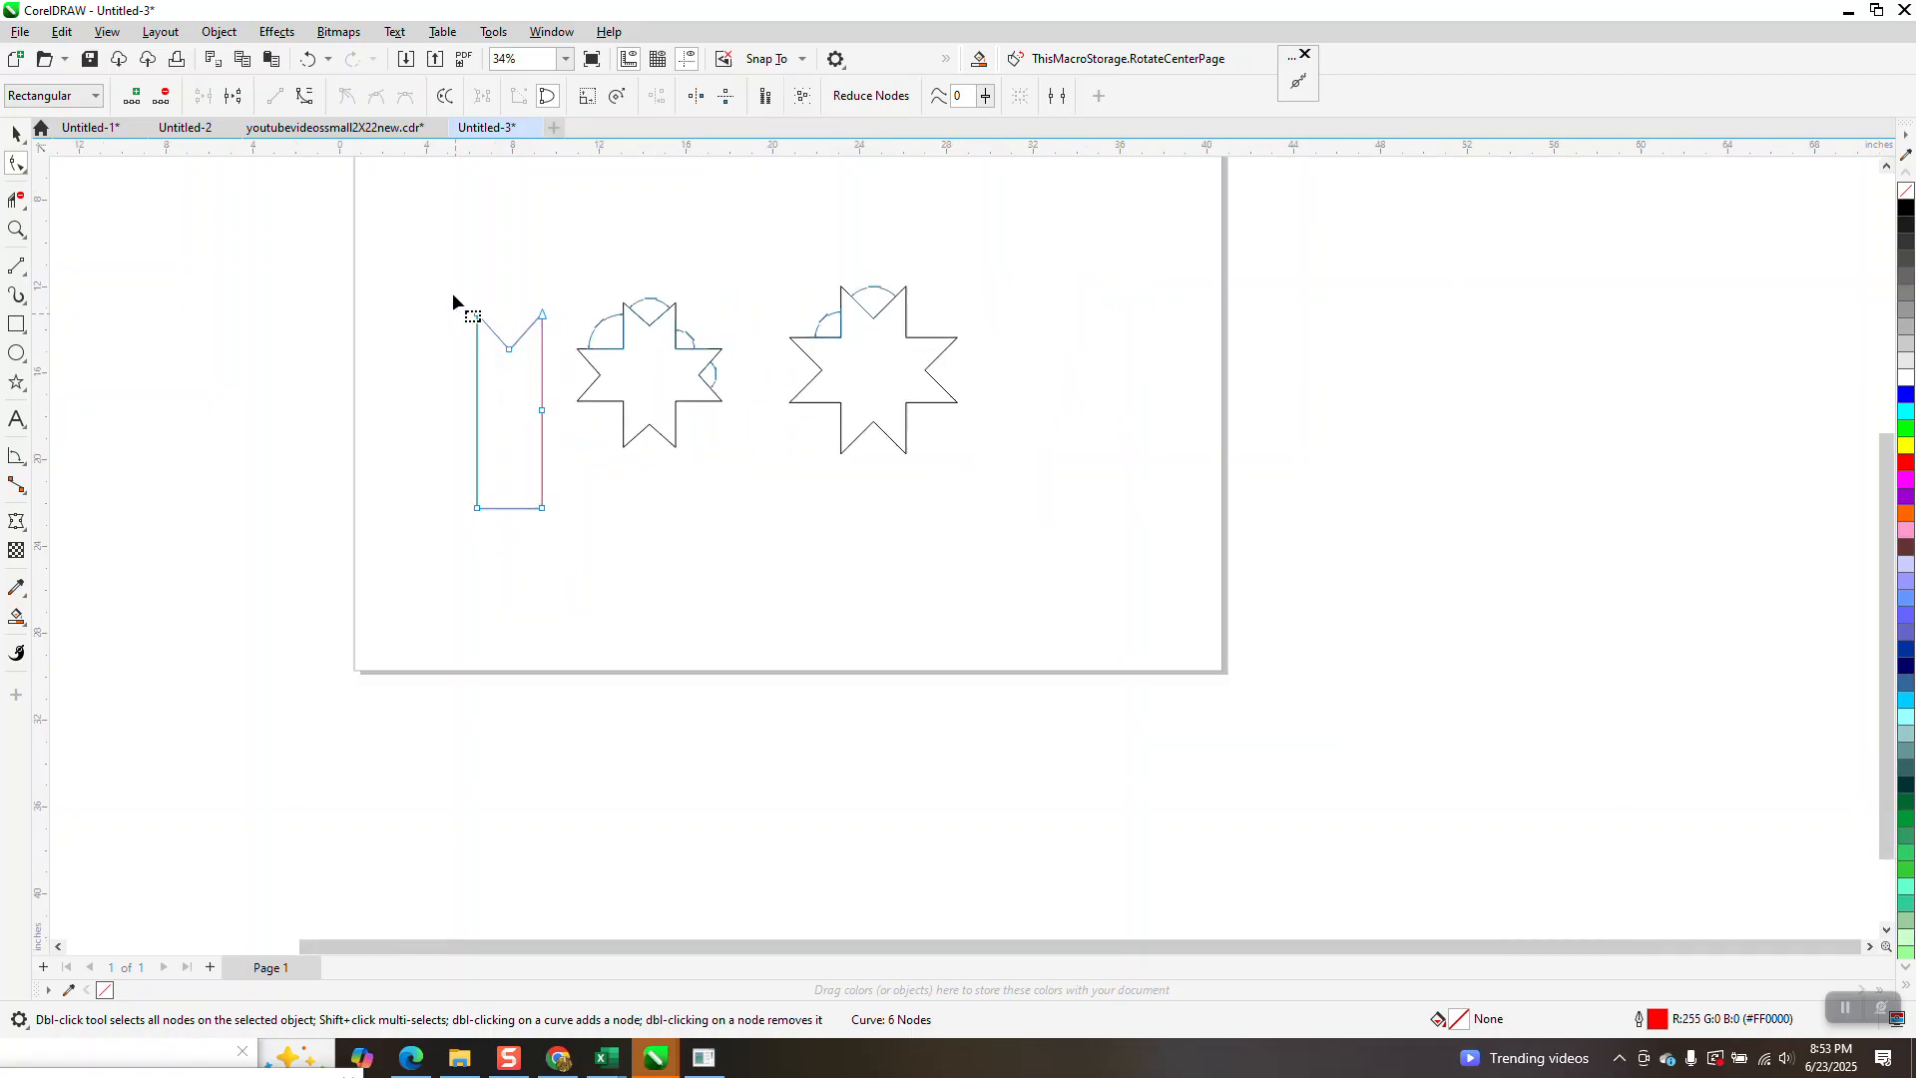
left_click(299, 63)
left_click(299, 62)
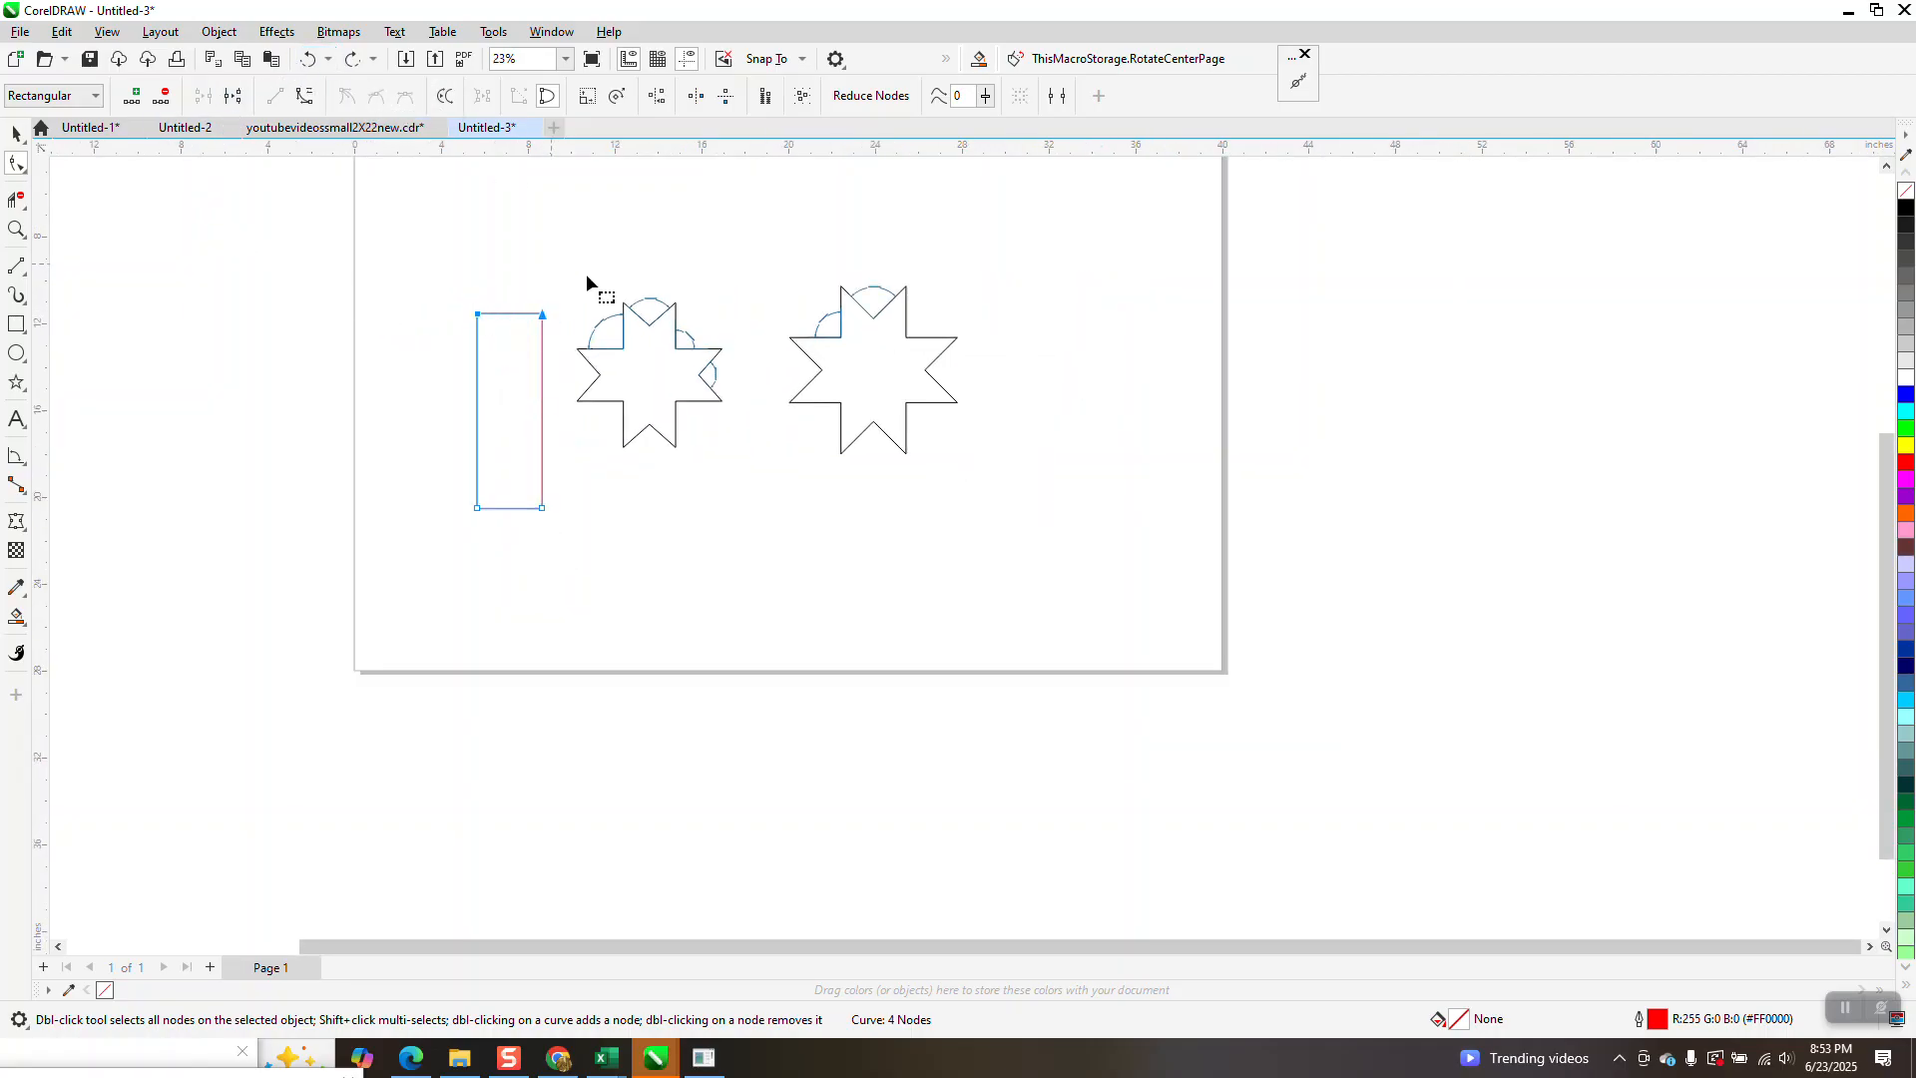
- Move both dimensioned stars well to the right and center the rectangle on the page
left_click(12, 135)
left_click_drag(723, 416, 960, 437)
left_click_drag(768, 370, 1294, 377)
left_click(539, 391)
key("p")
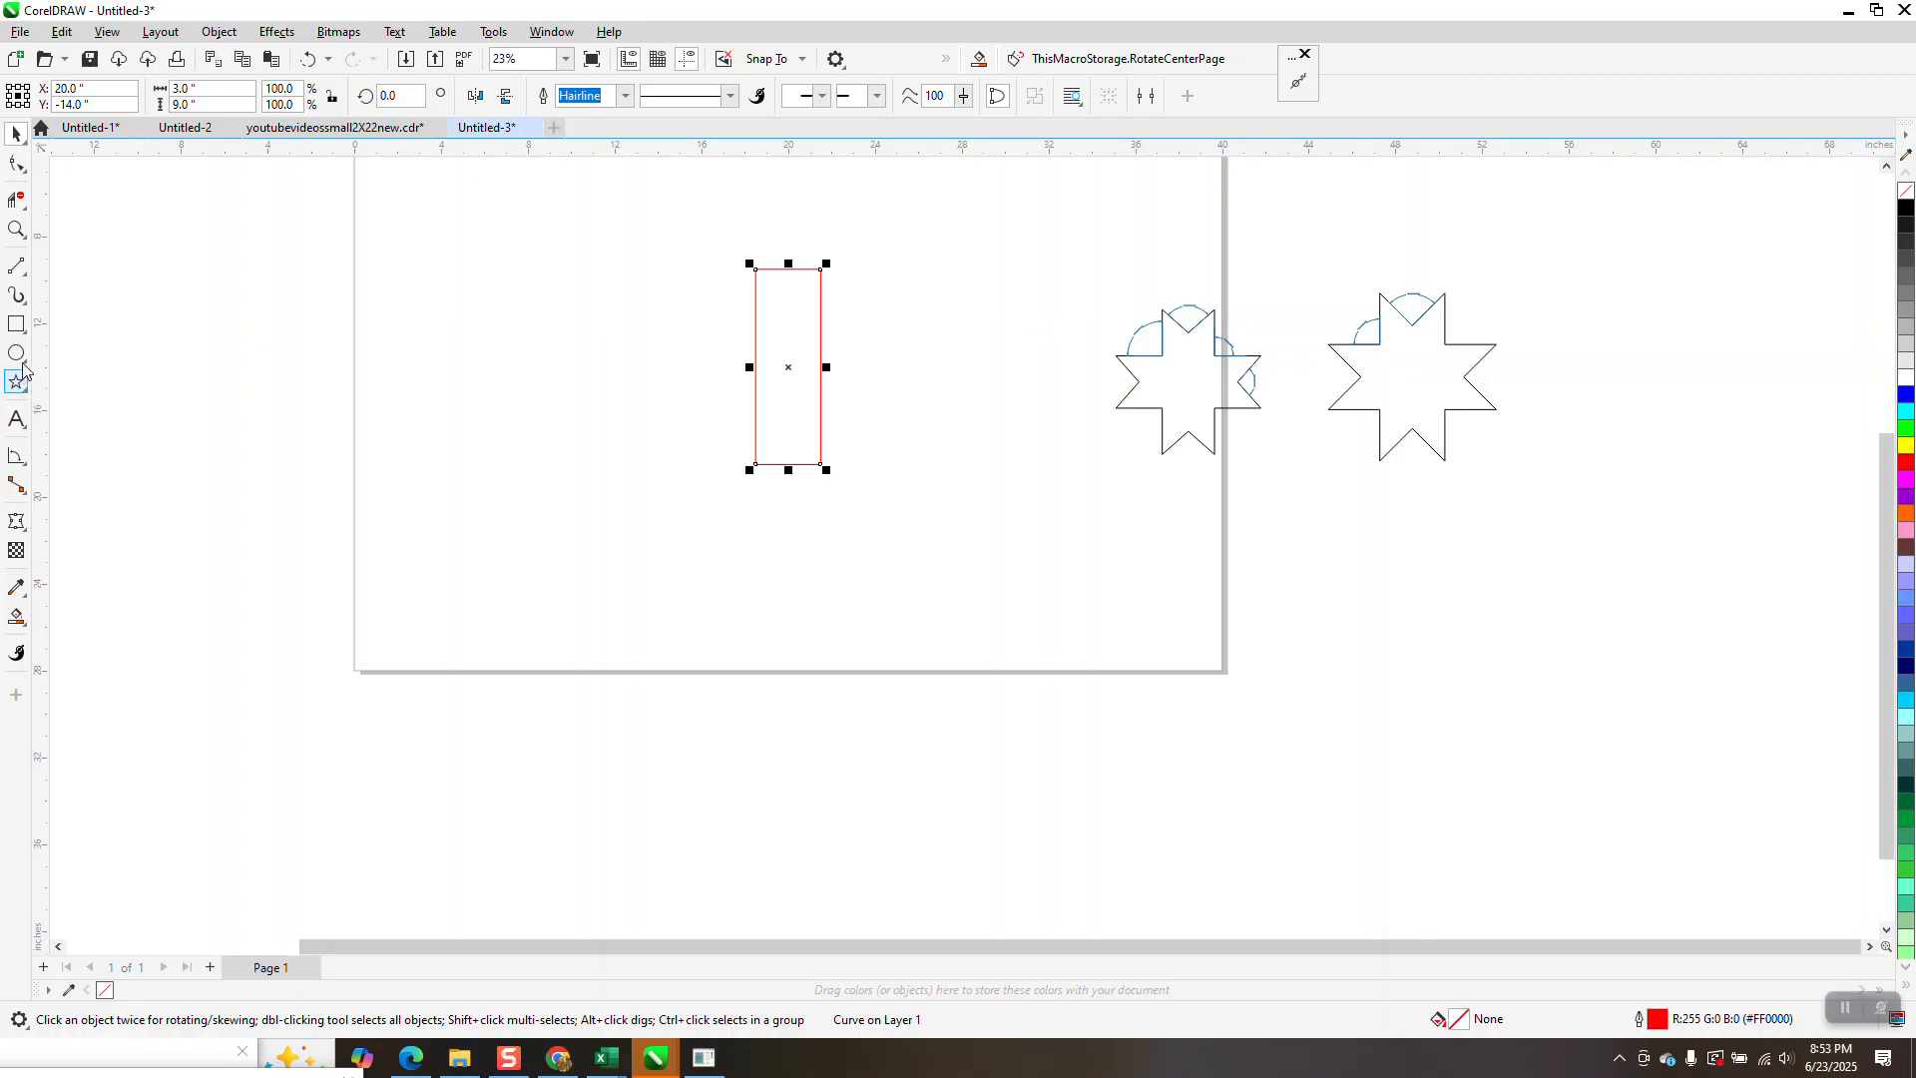
- Draw a square about 3.45 inches wide to the left of the rectangle and rotate it 45 degrees
left_click(16, 323)
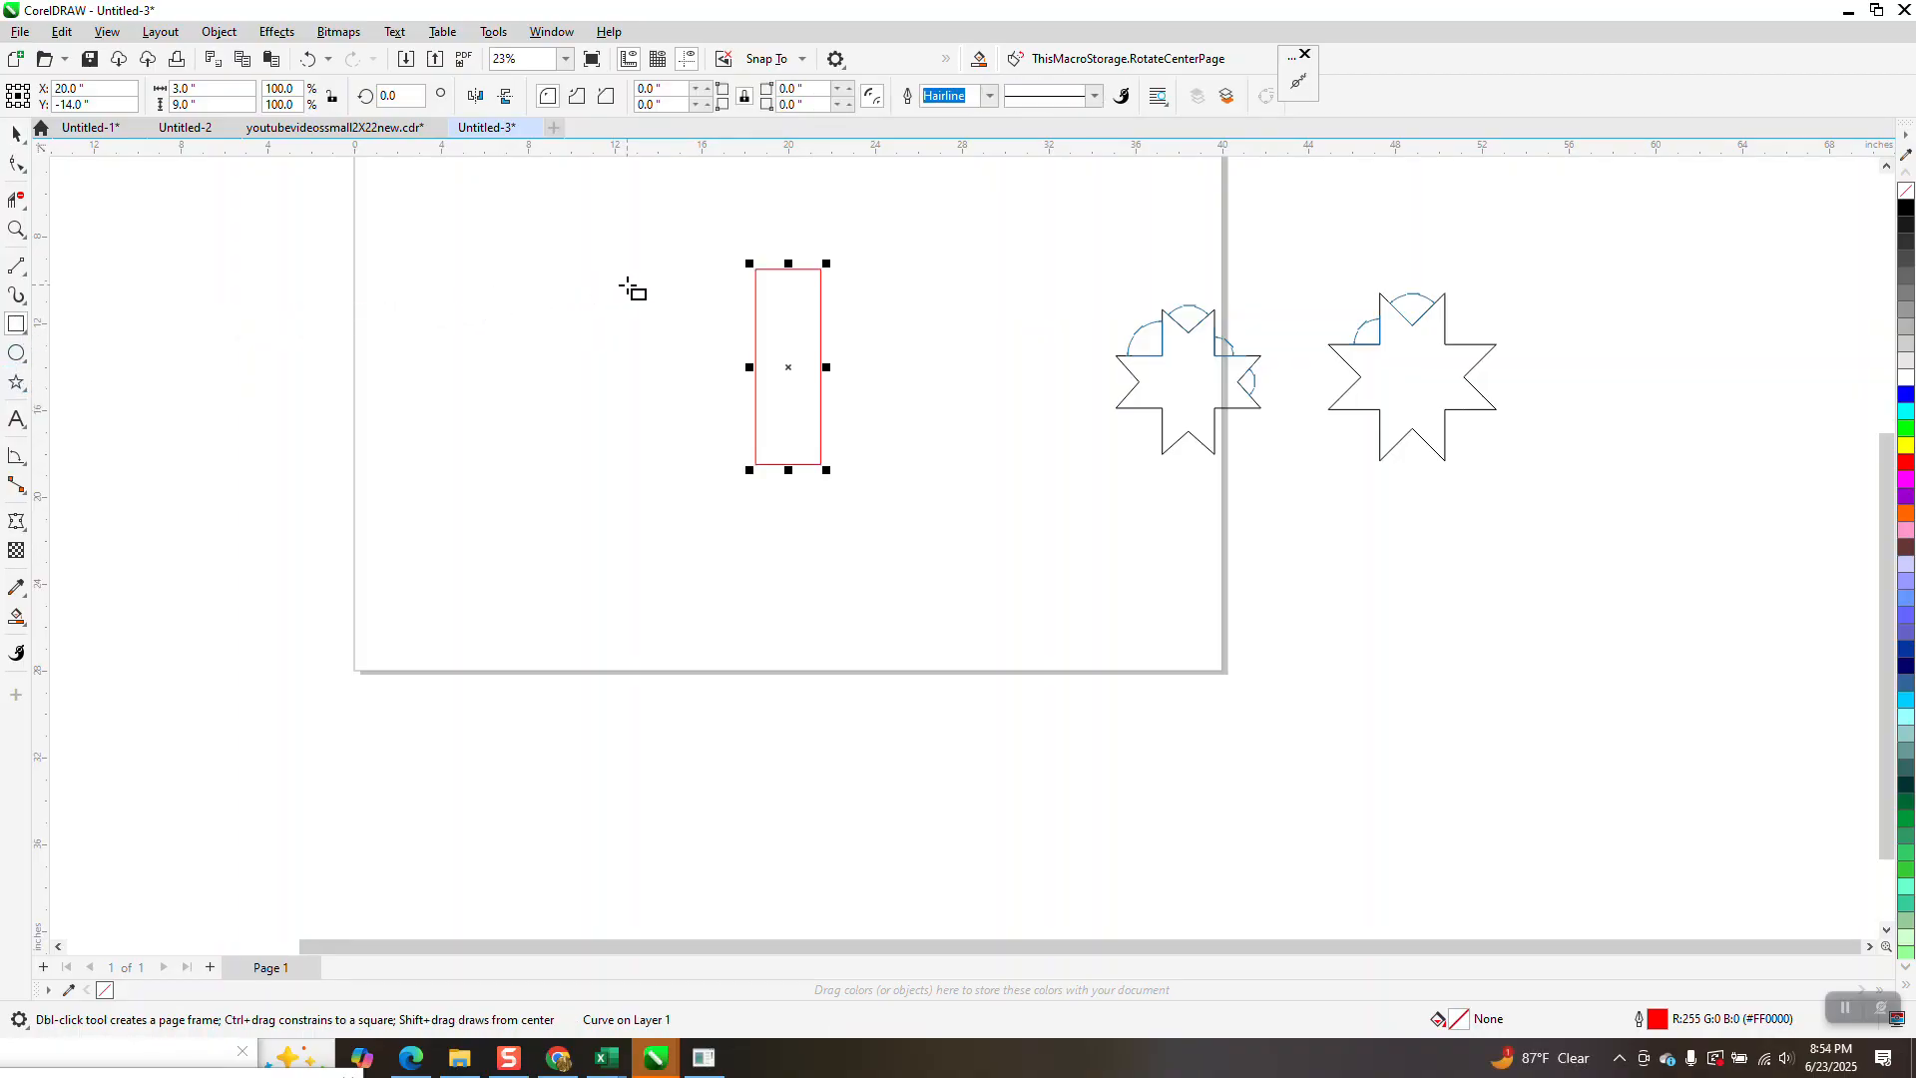
left_click_drag(624, 286, 550, 361)
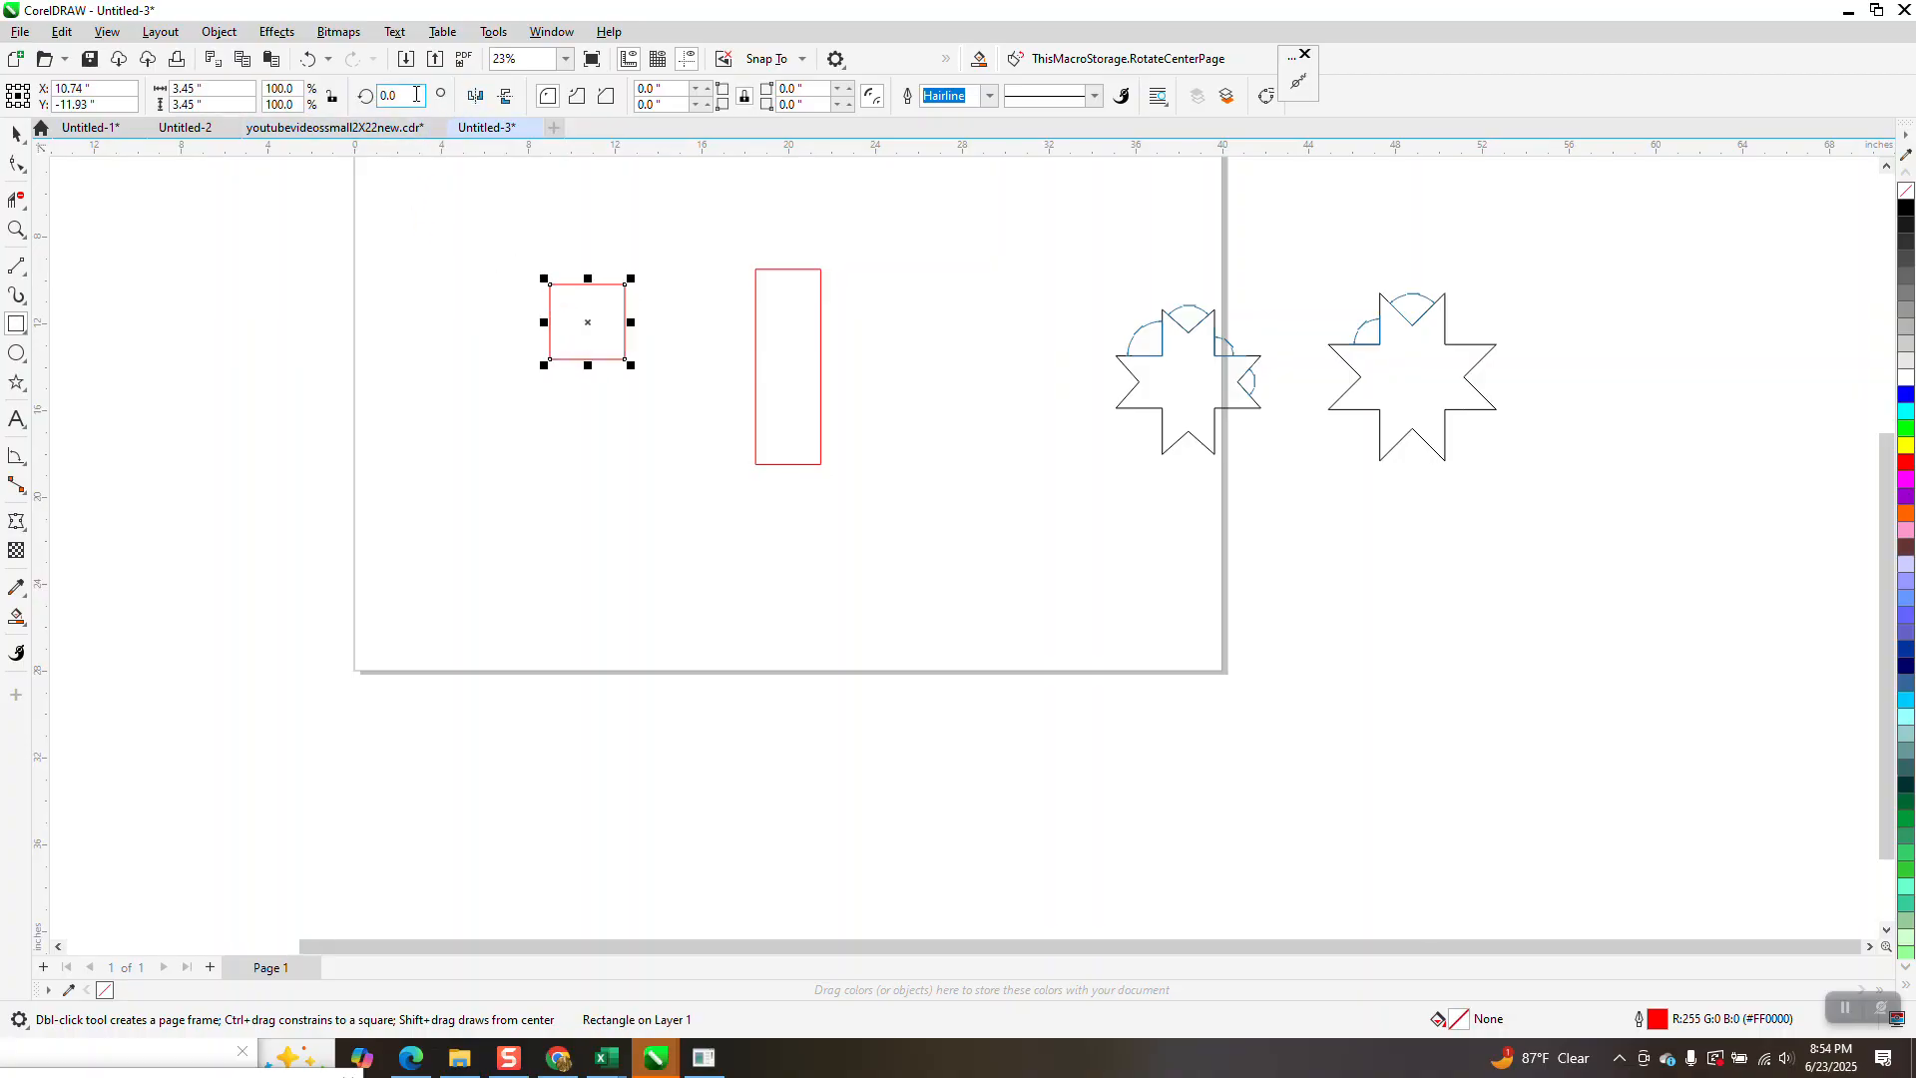
type("90")
key("Return")
left_click(370, 100)
type("45")
key("Return")
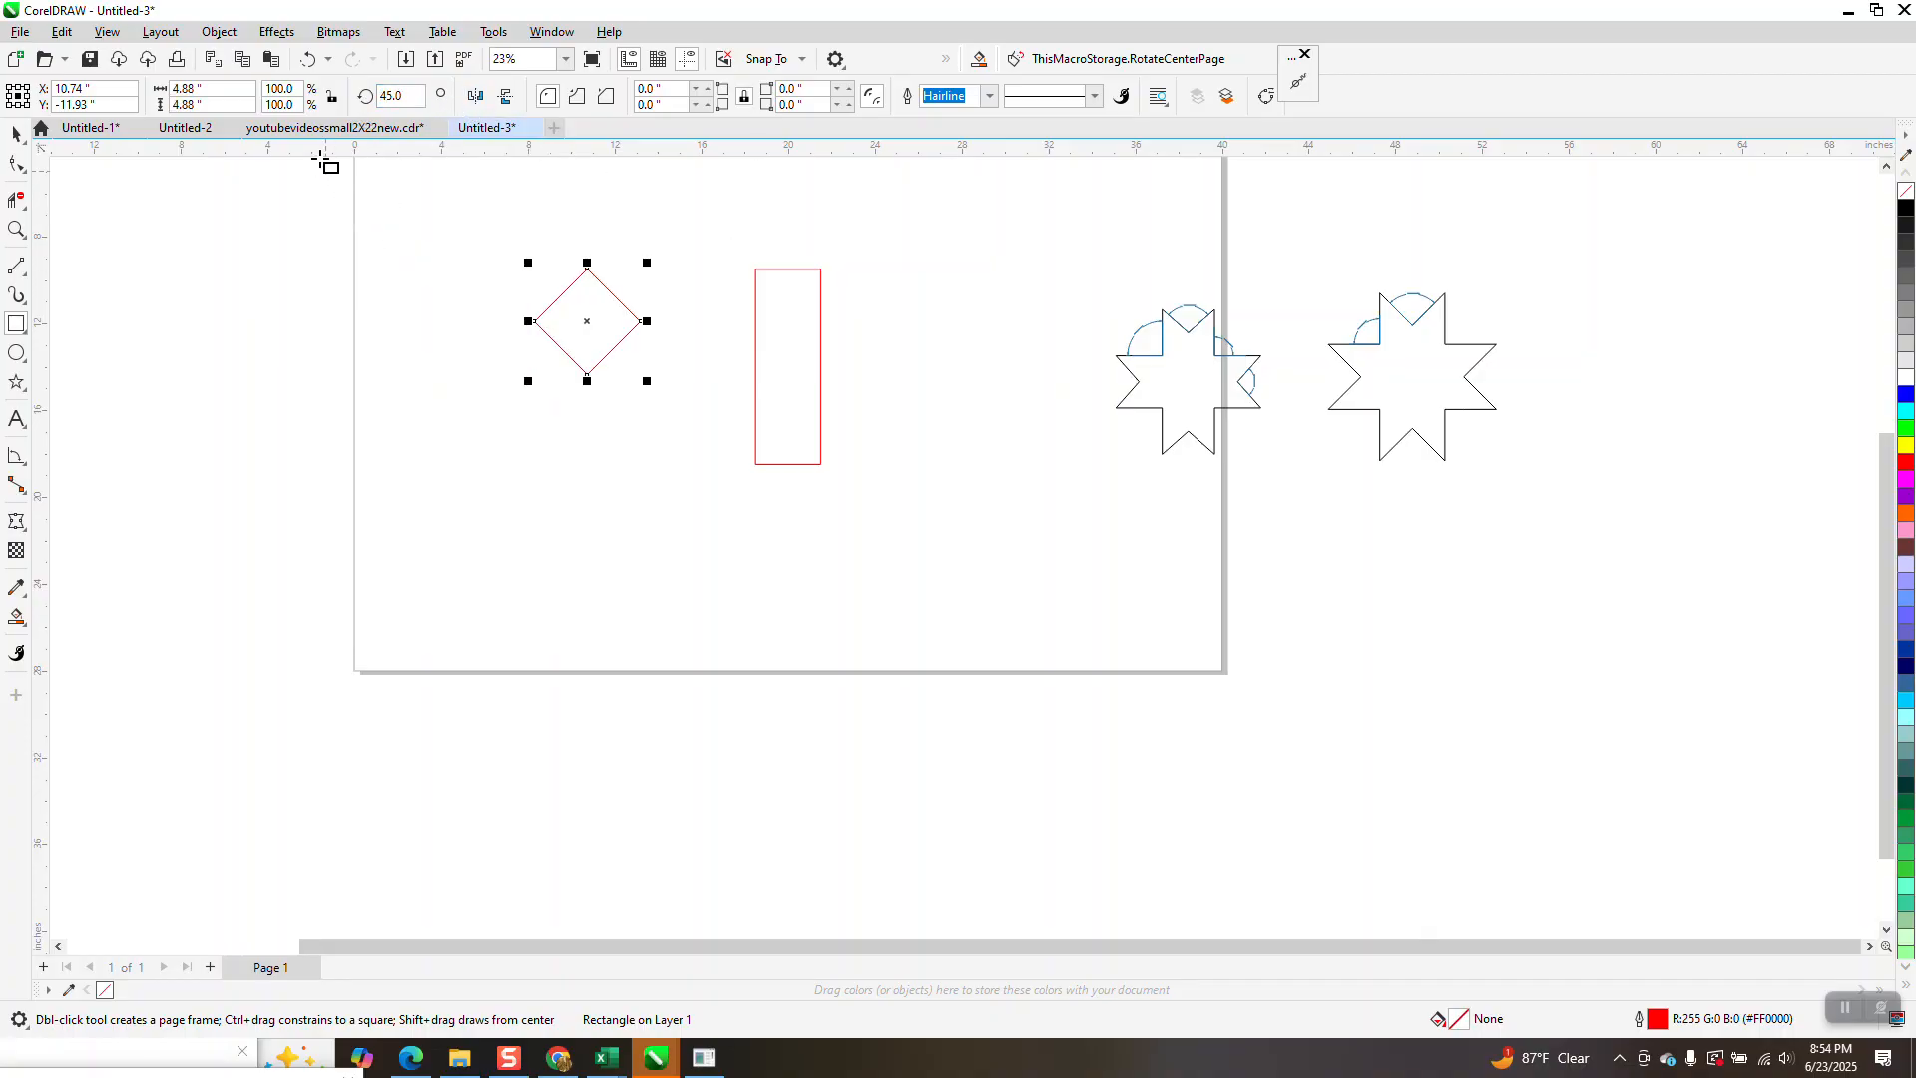
- Resize the rotated square proportionally to 3 inches wide and align it to the rectangle's center in both directions
left_click(215, 90)
type("3")
key("Return")
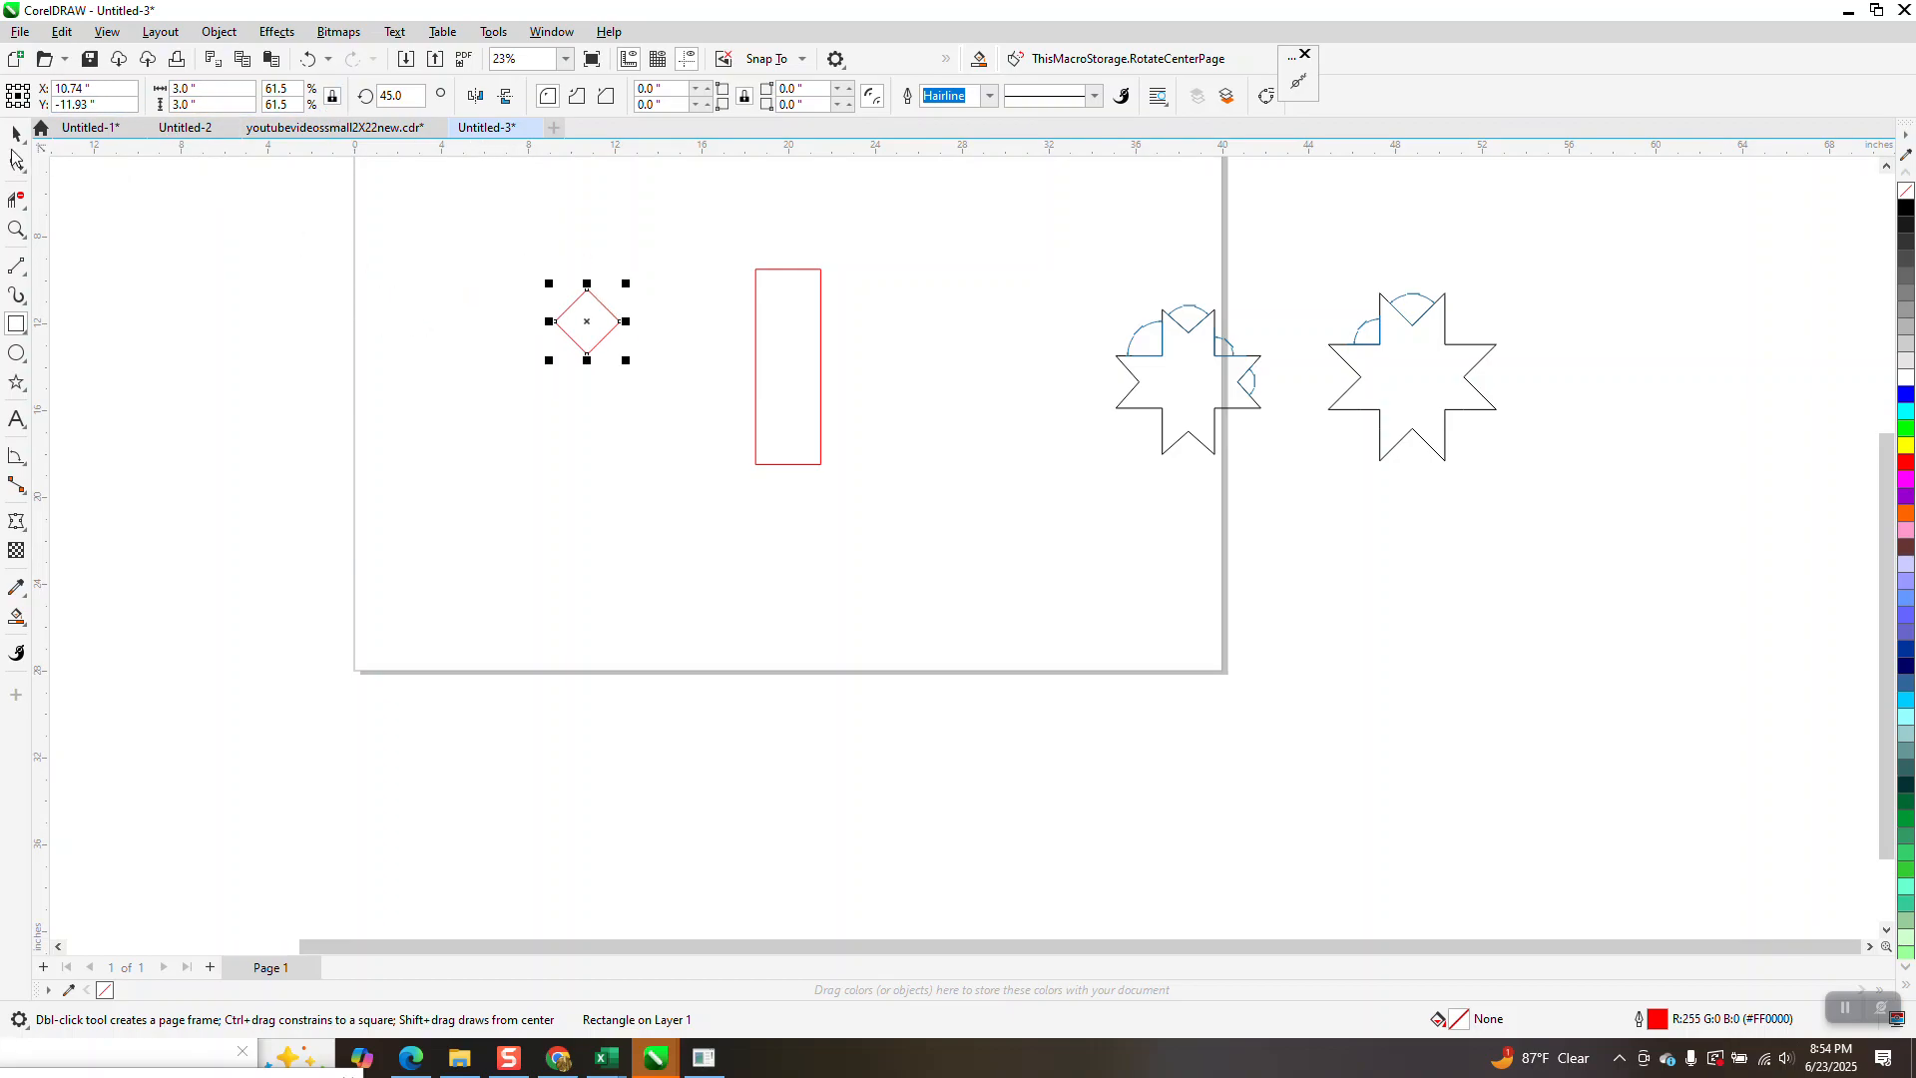
left_click(16, 133)
left_click_drag(501, 200, 1032, 513)
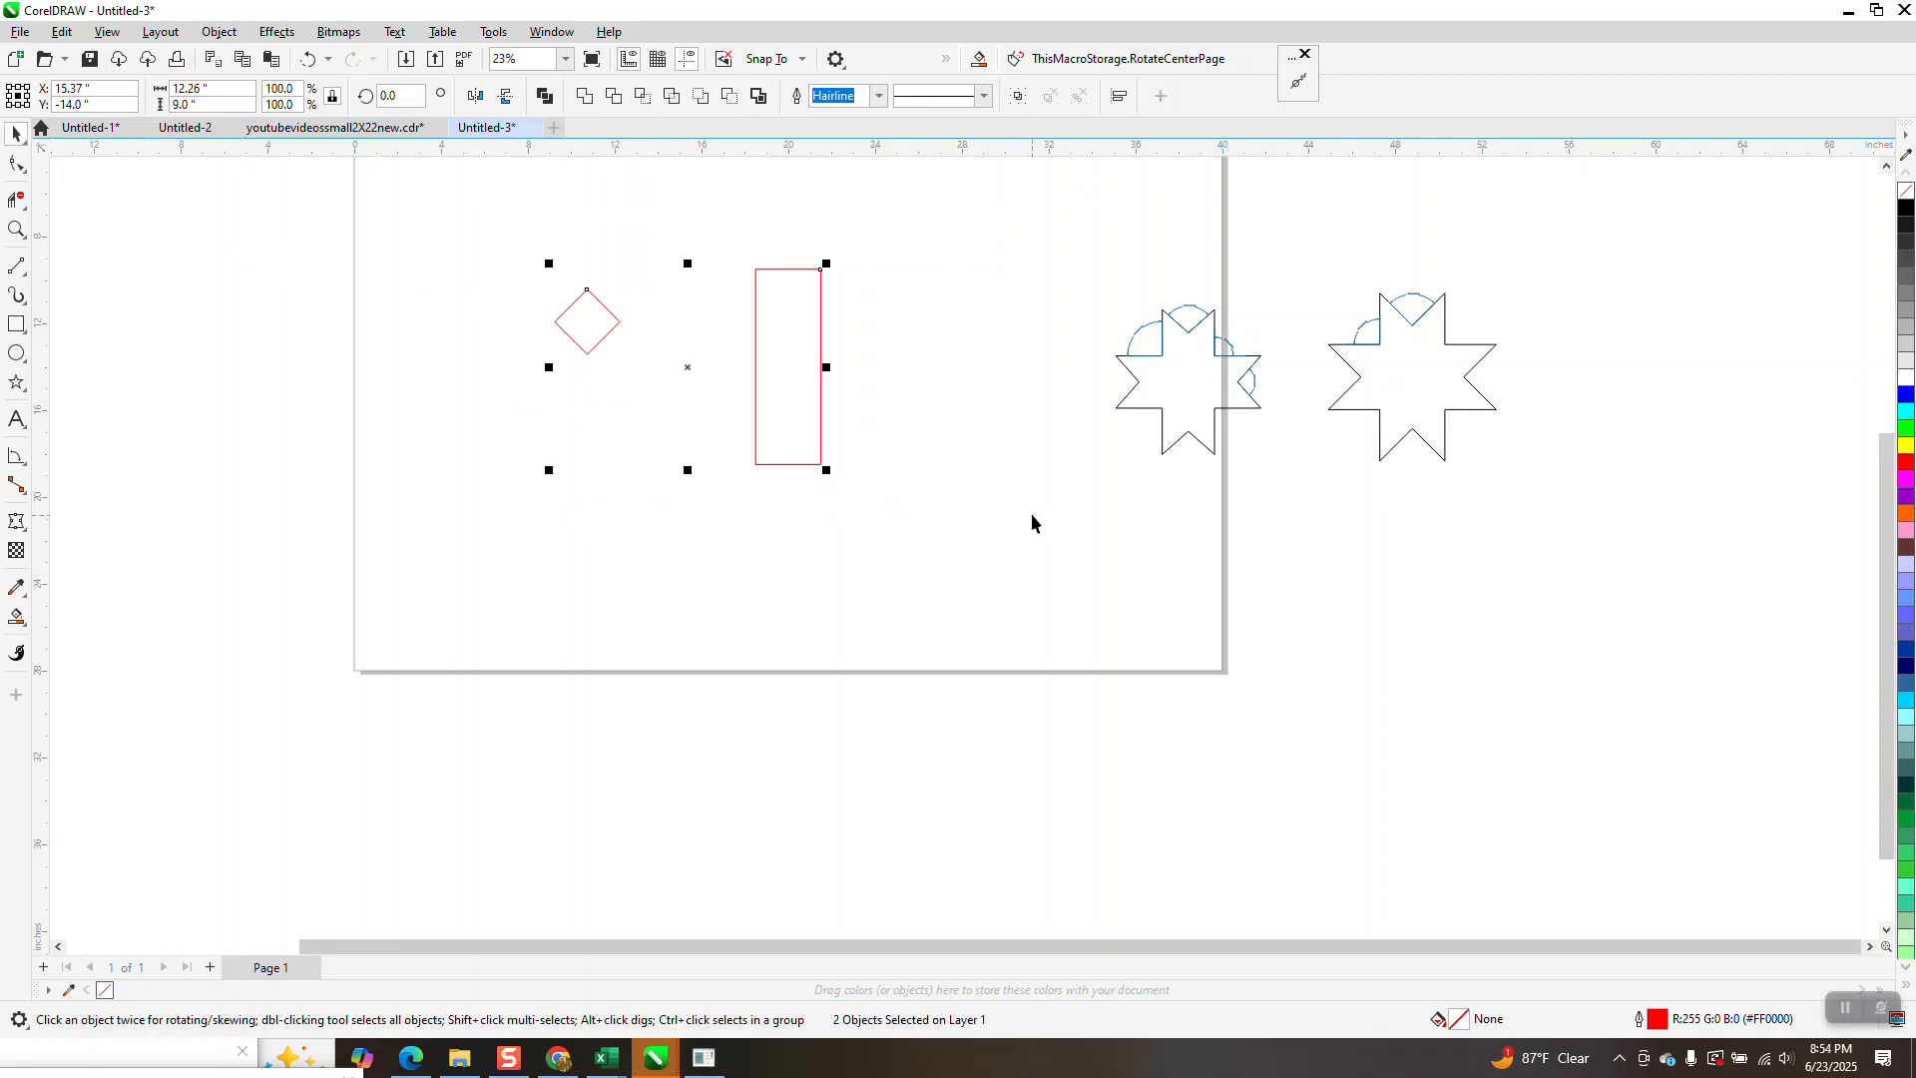
key("e")
key("c")
left_click_drag(693, 227, 1214, 660)
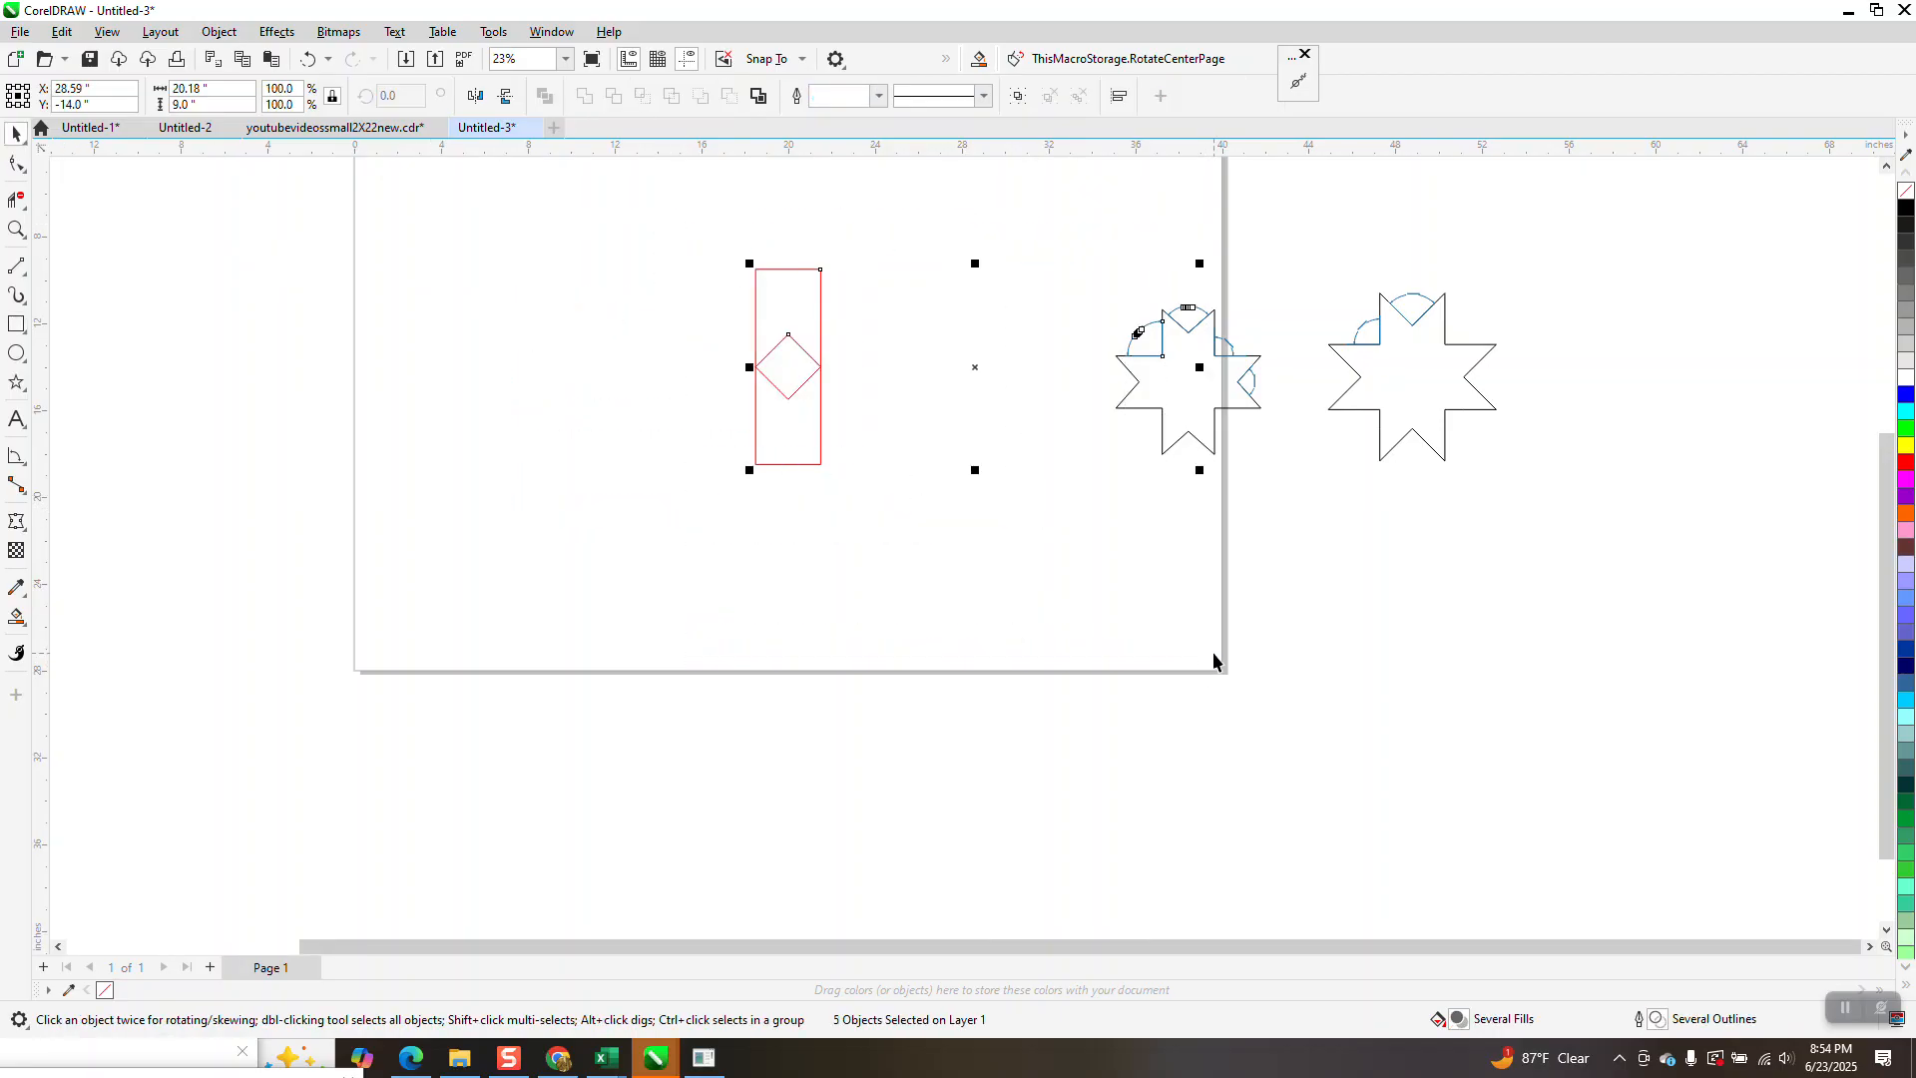
key("t")
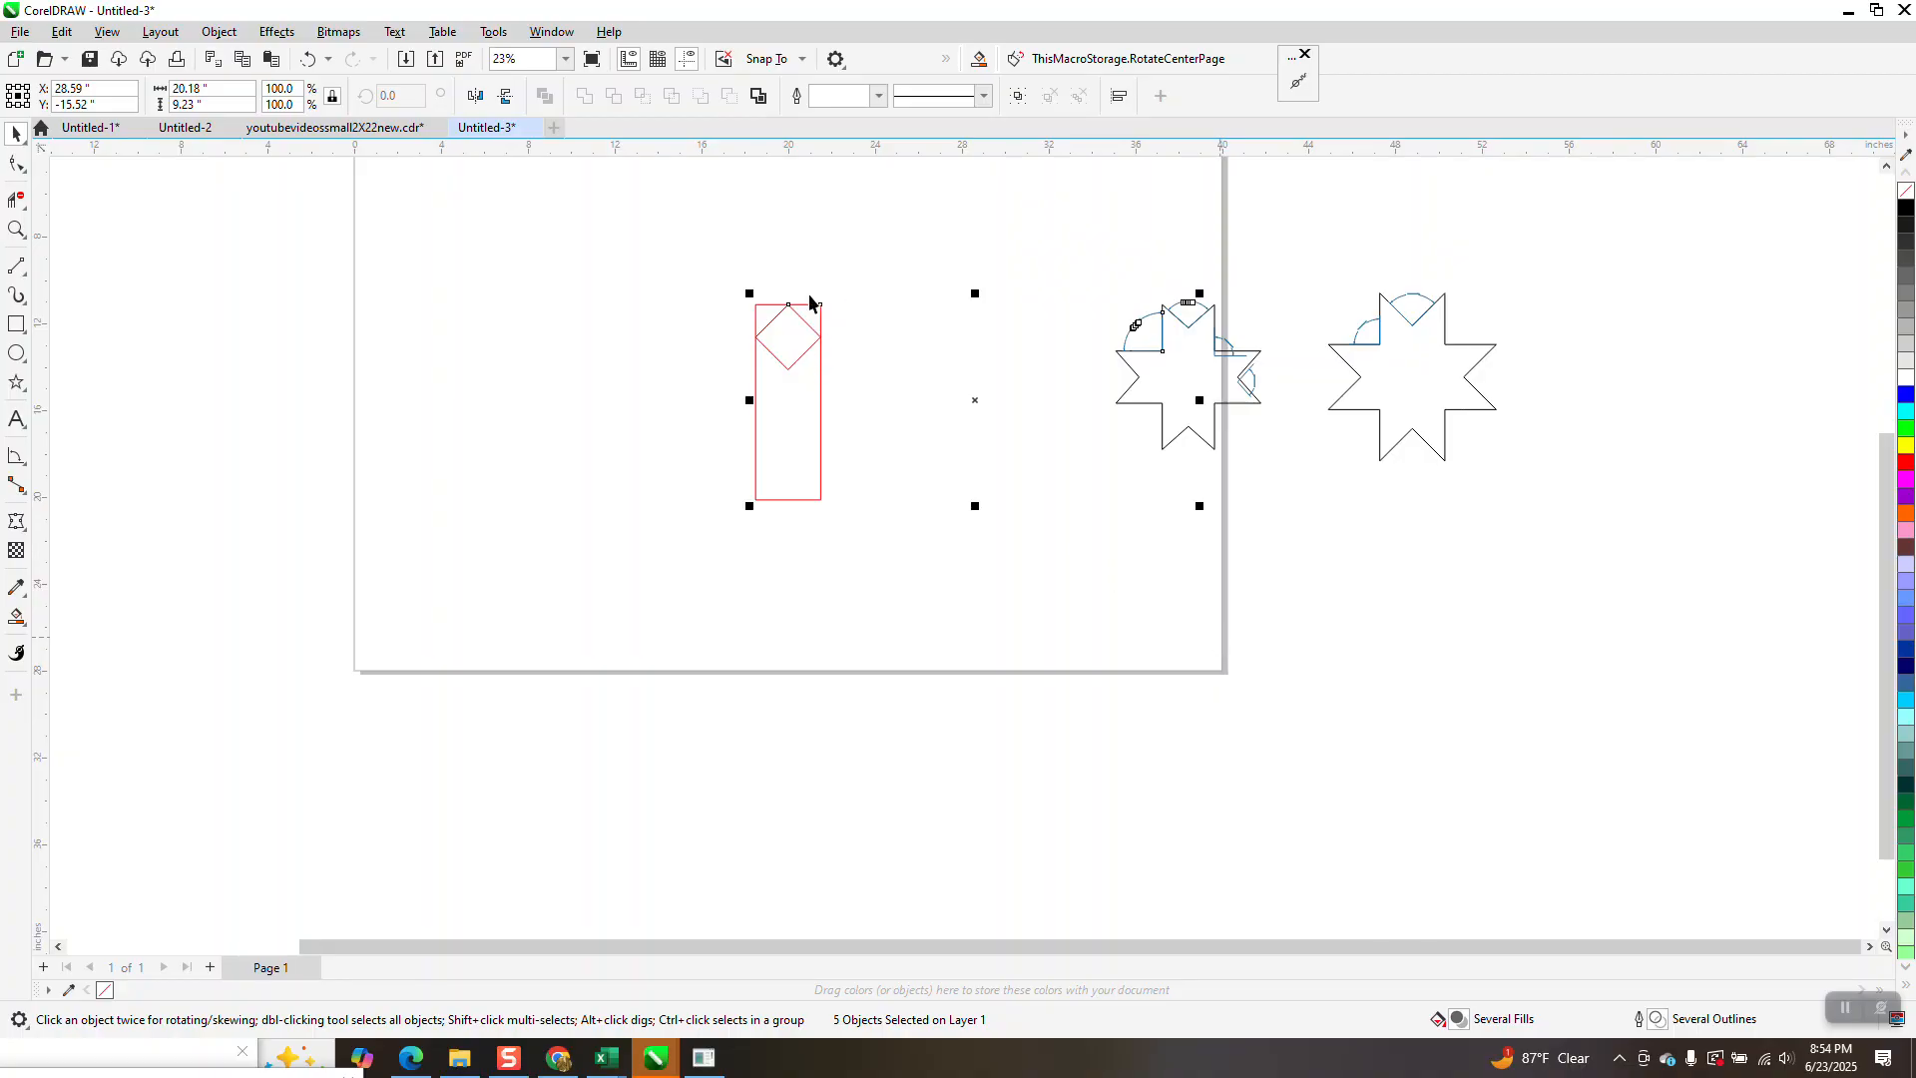
left_click(307, 59)
left_click(476, 217)
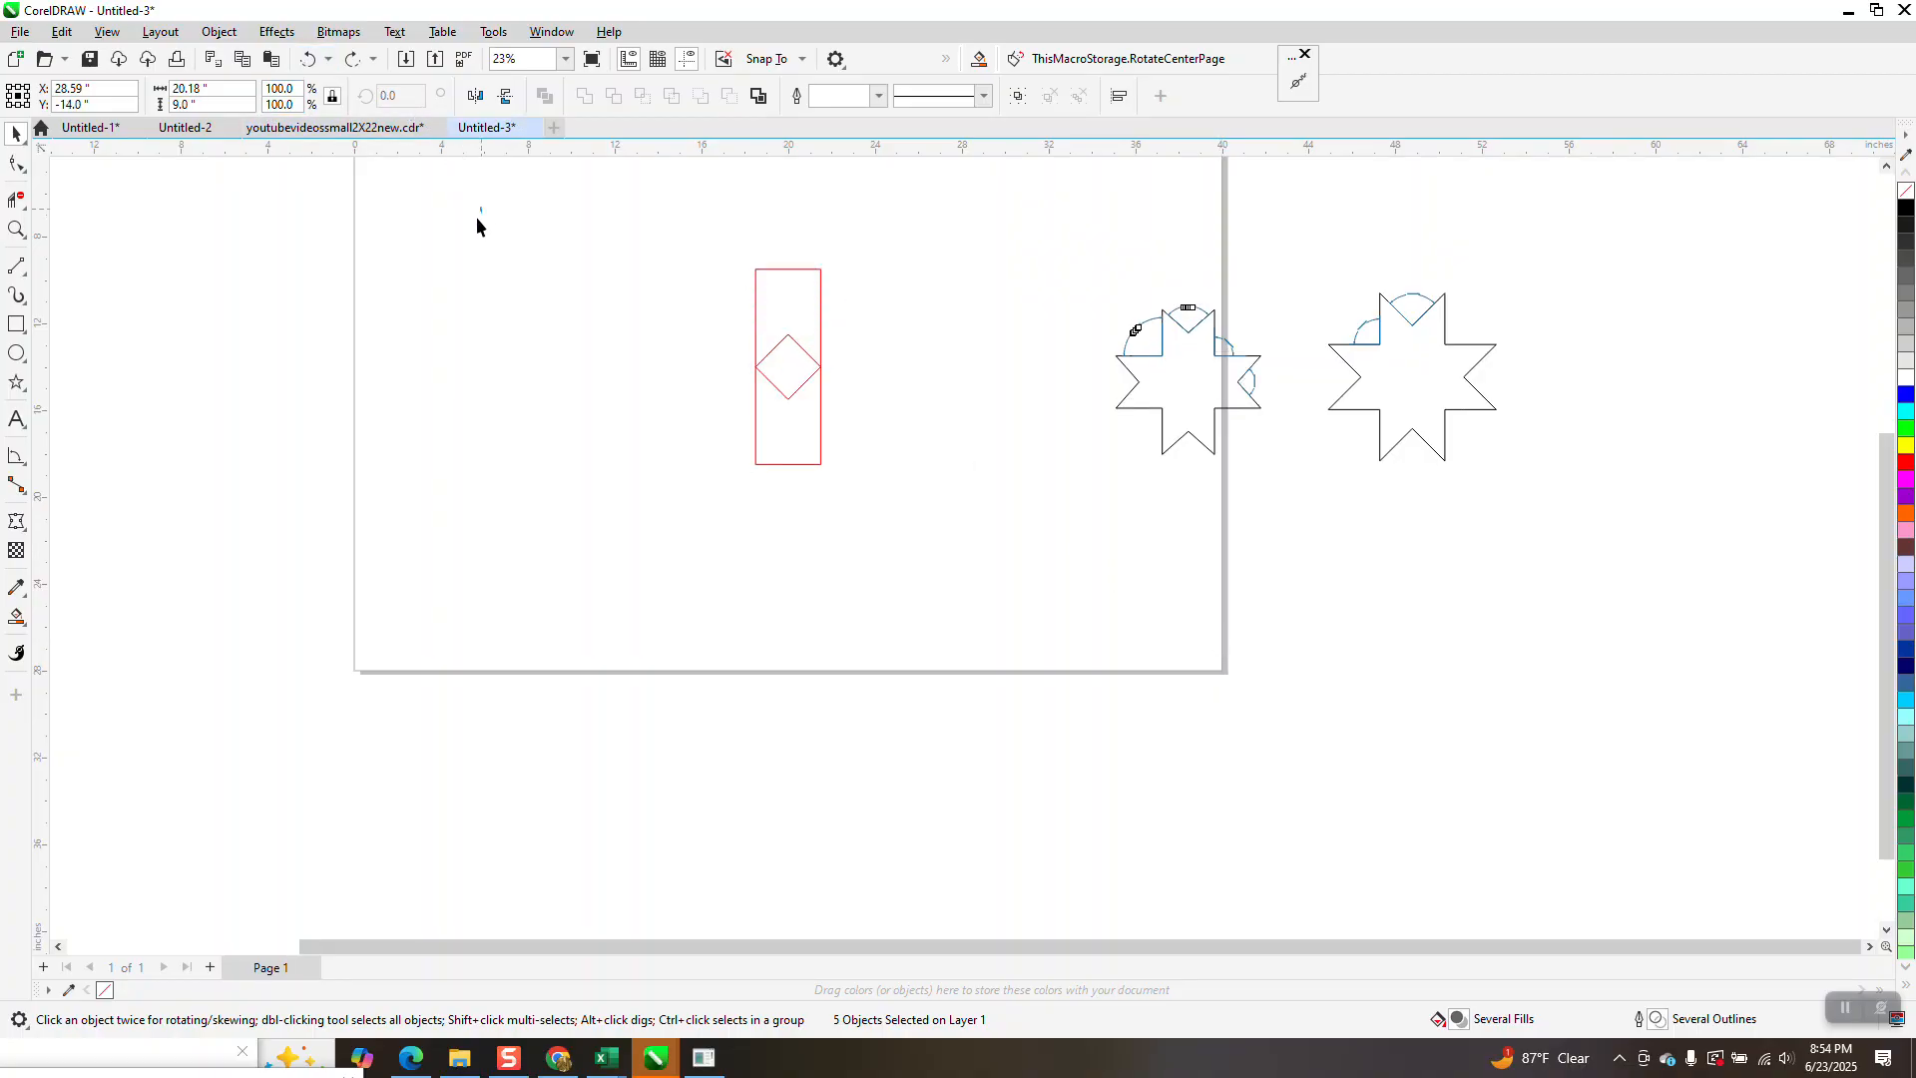
- Align the top of the rotated square with the top edge of the rectangle
left_click(816, 305)
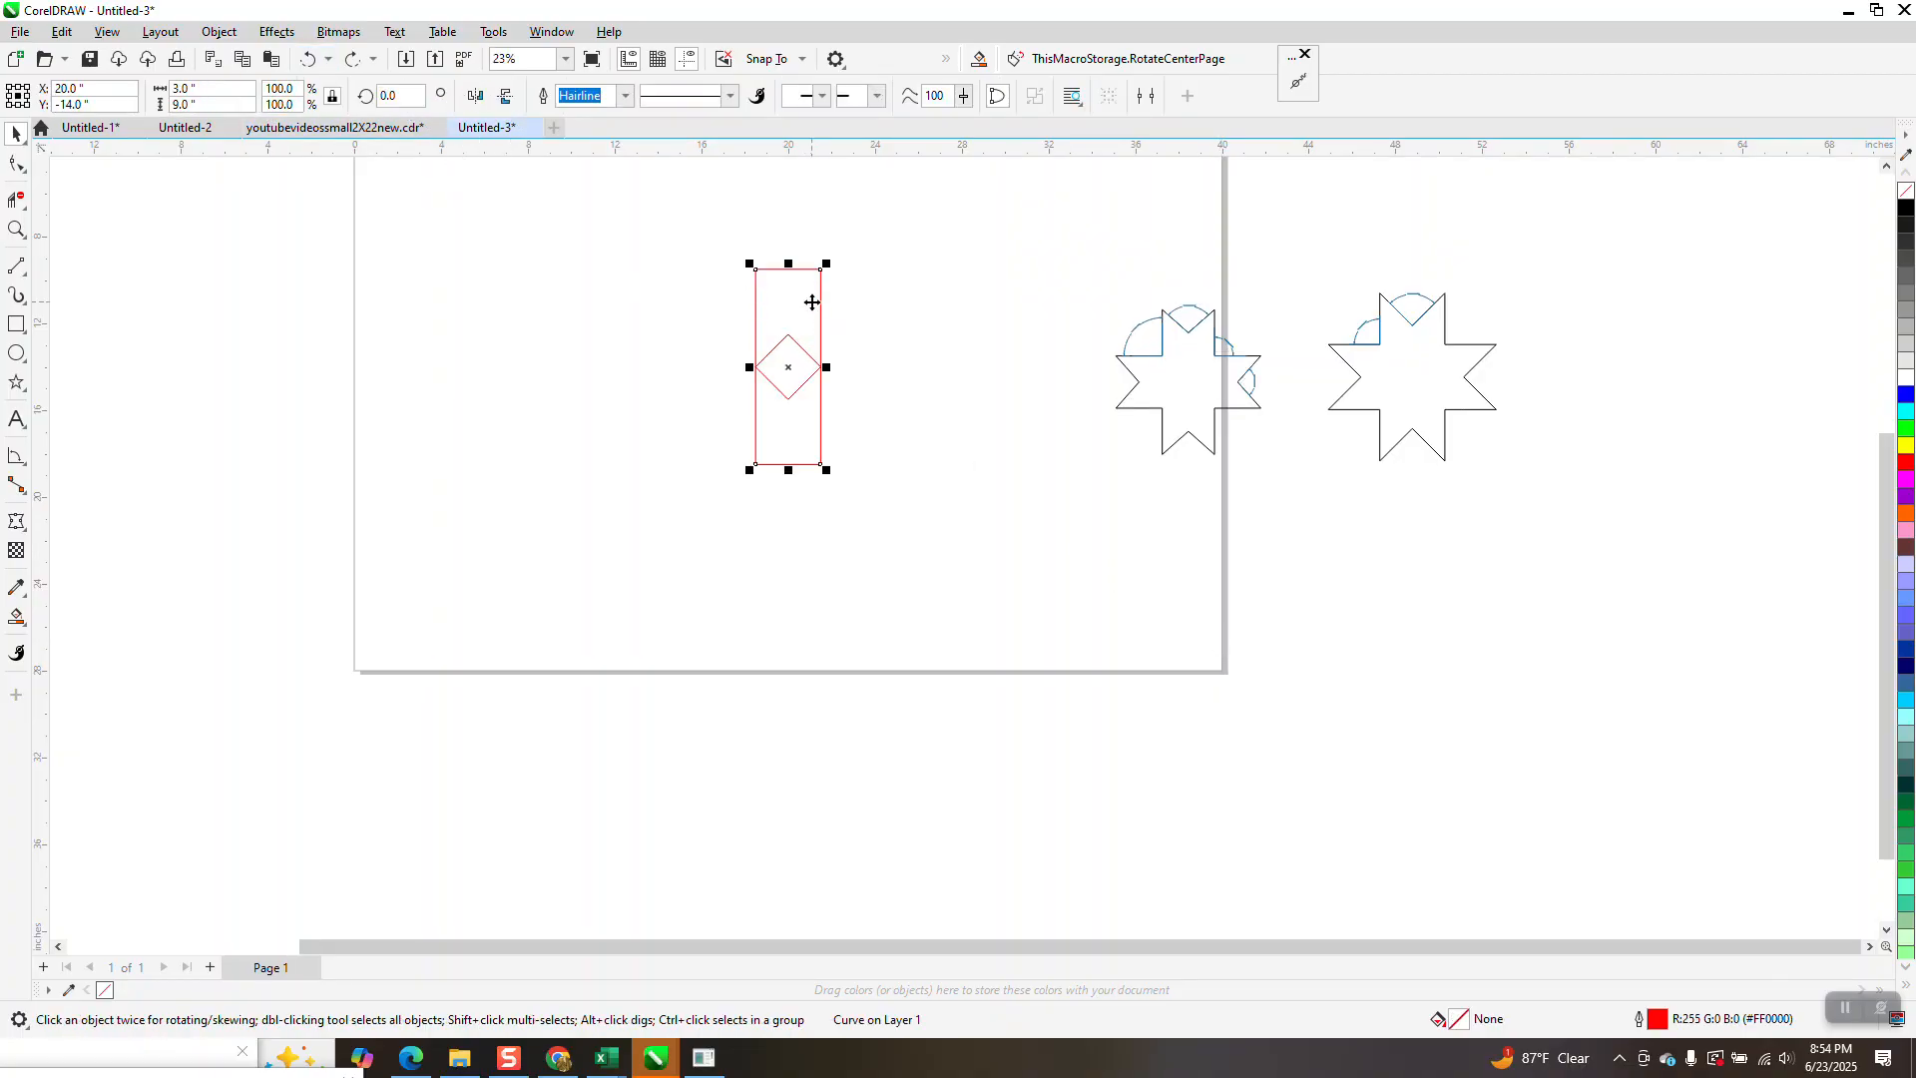
left_click(886, 327)
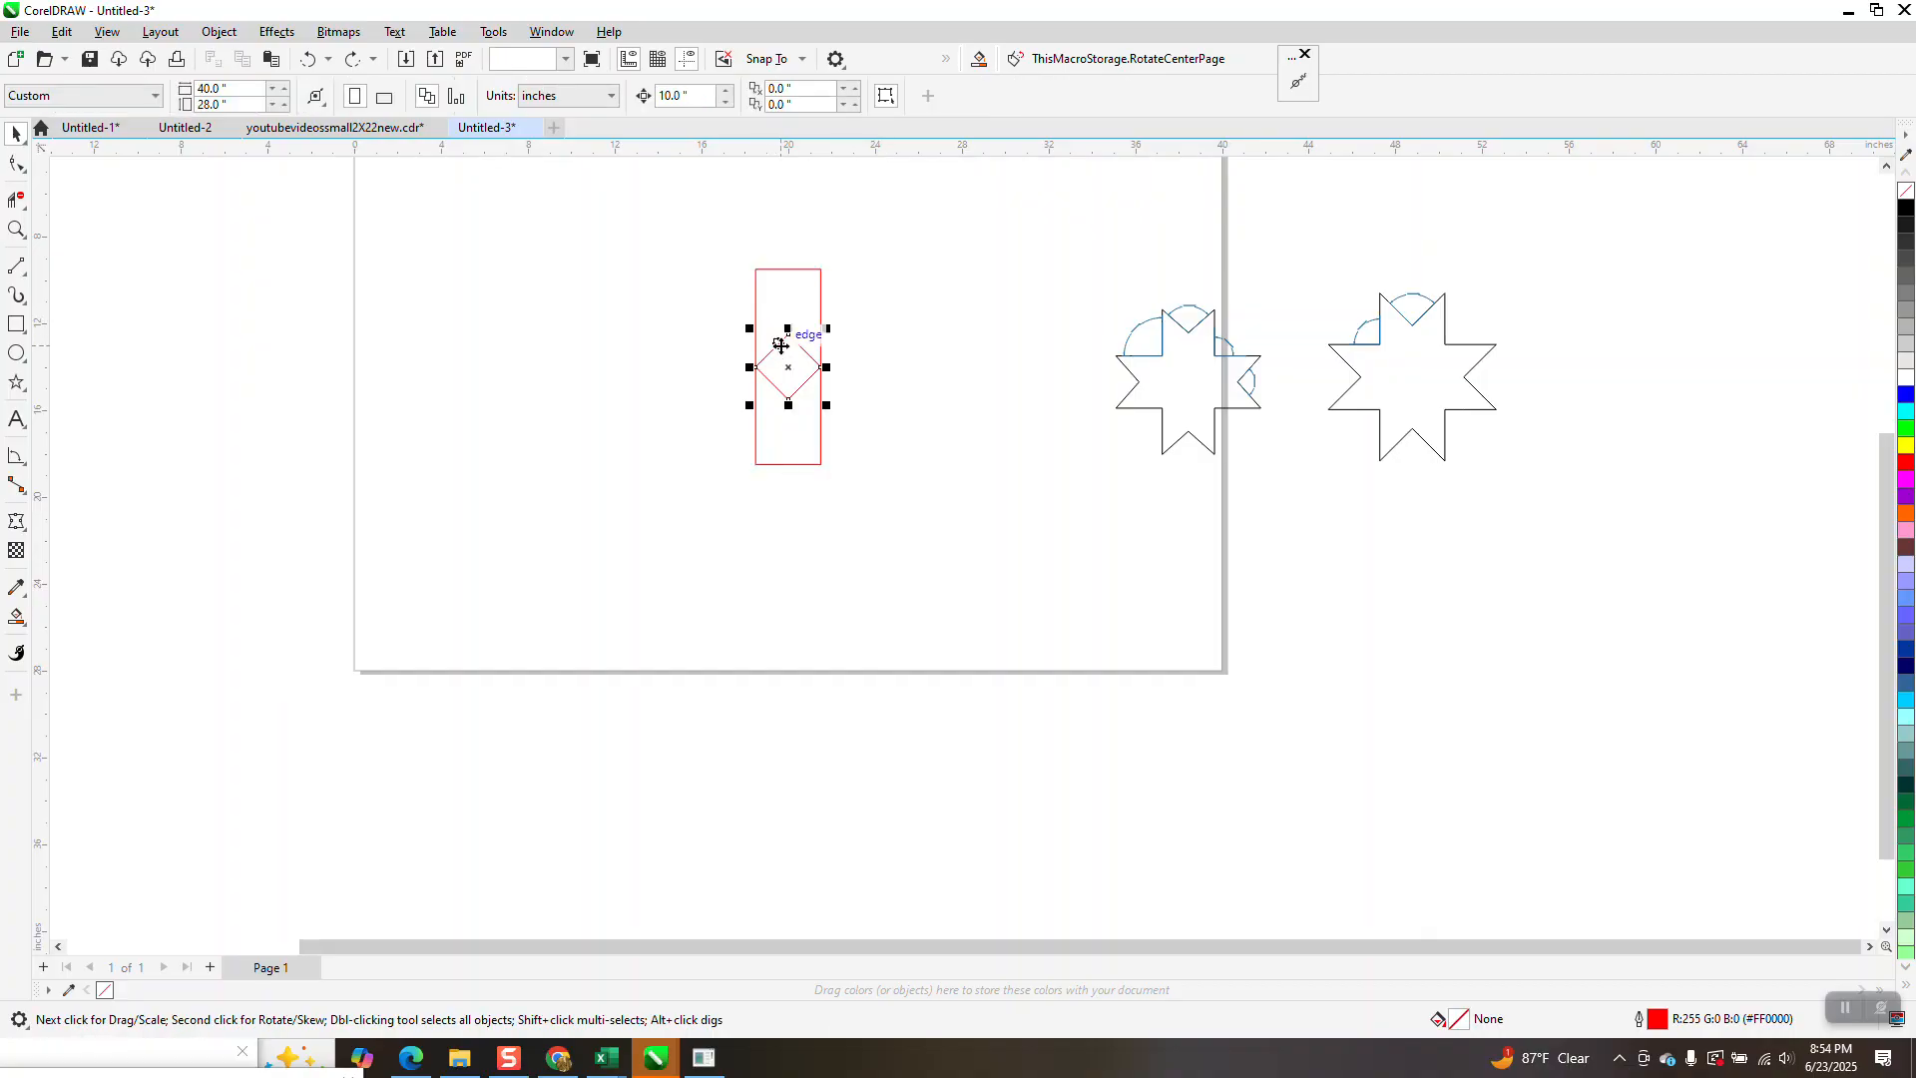
left_click(756, 296, "shift")
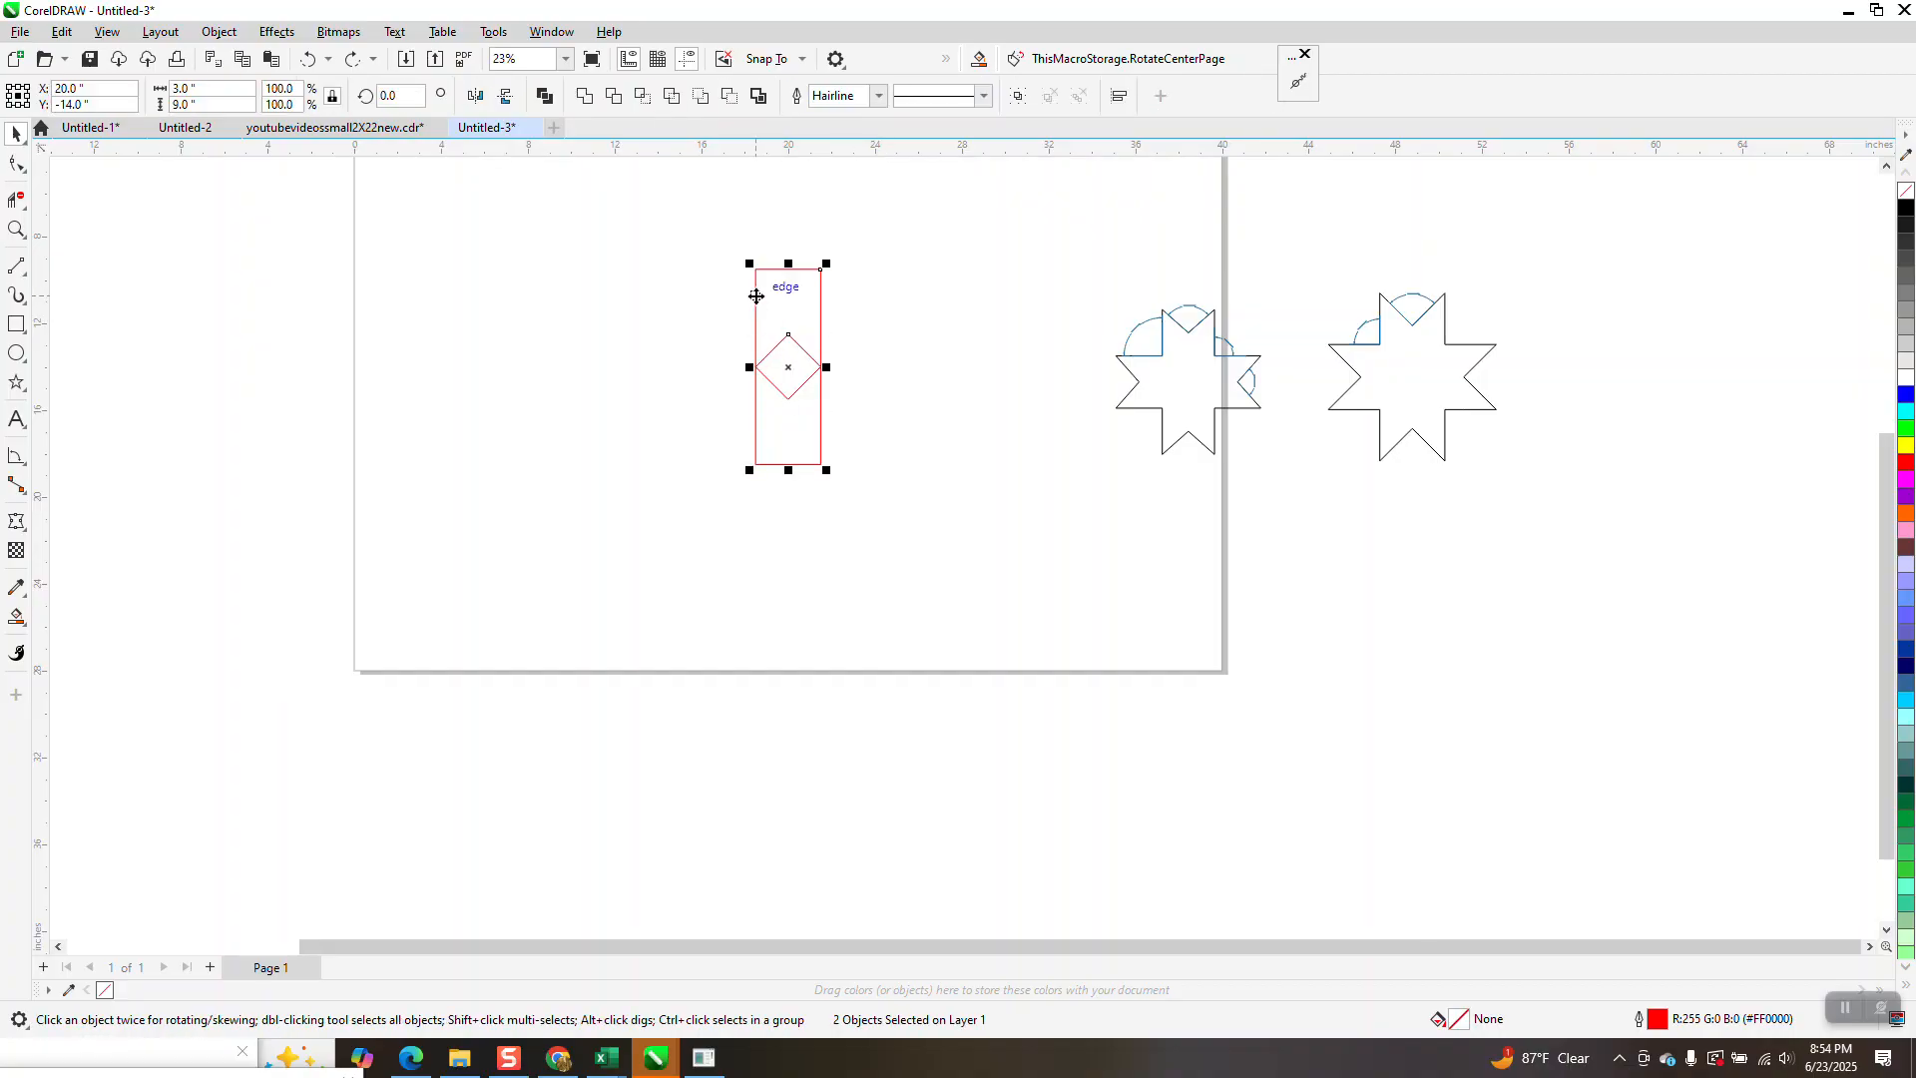
key("t")
left_click(15, 230)
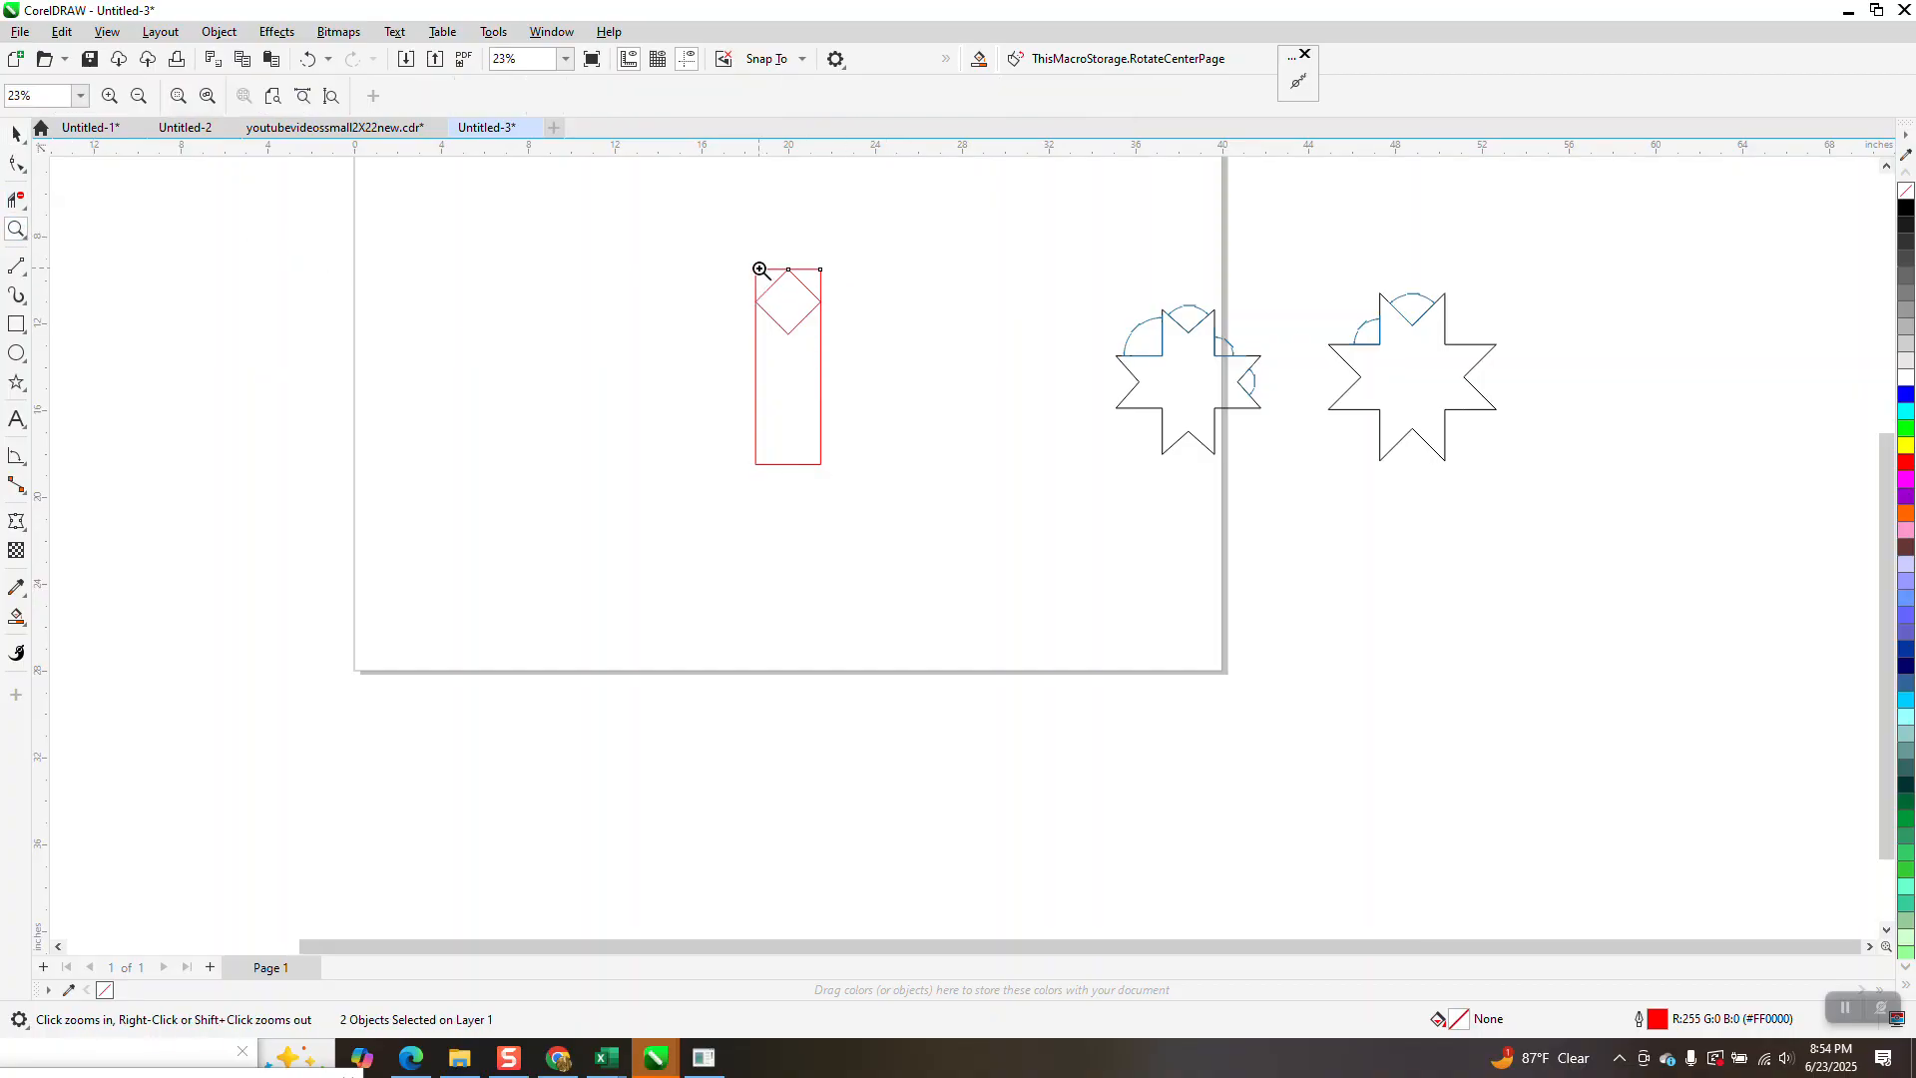
left_click_drag(752, 260, 916, 365)
scroll(170, 210, "down", 1)
left_click(16, 133)
scroll(606, 475, "down", 3)
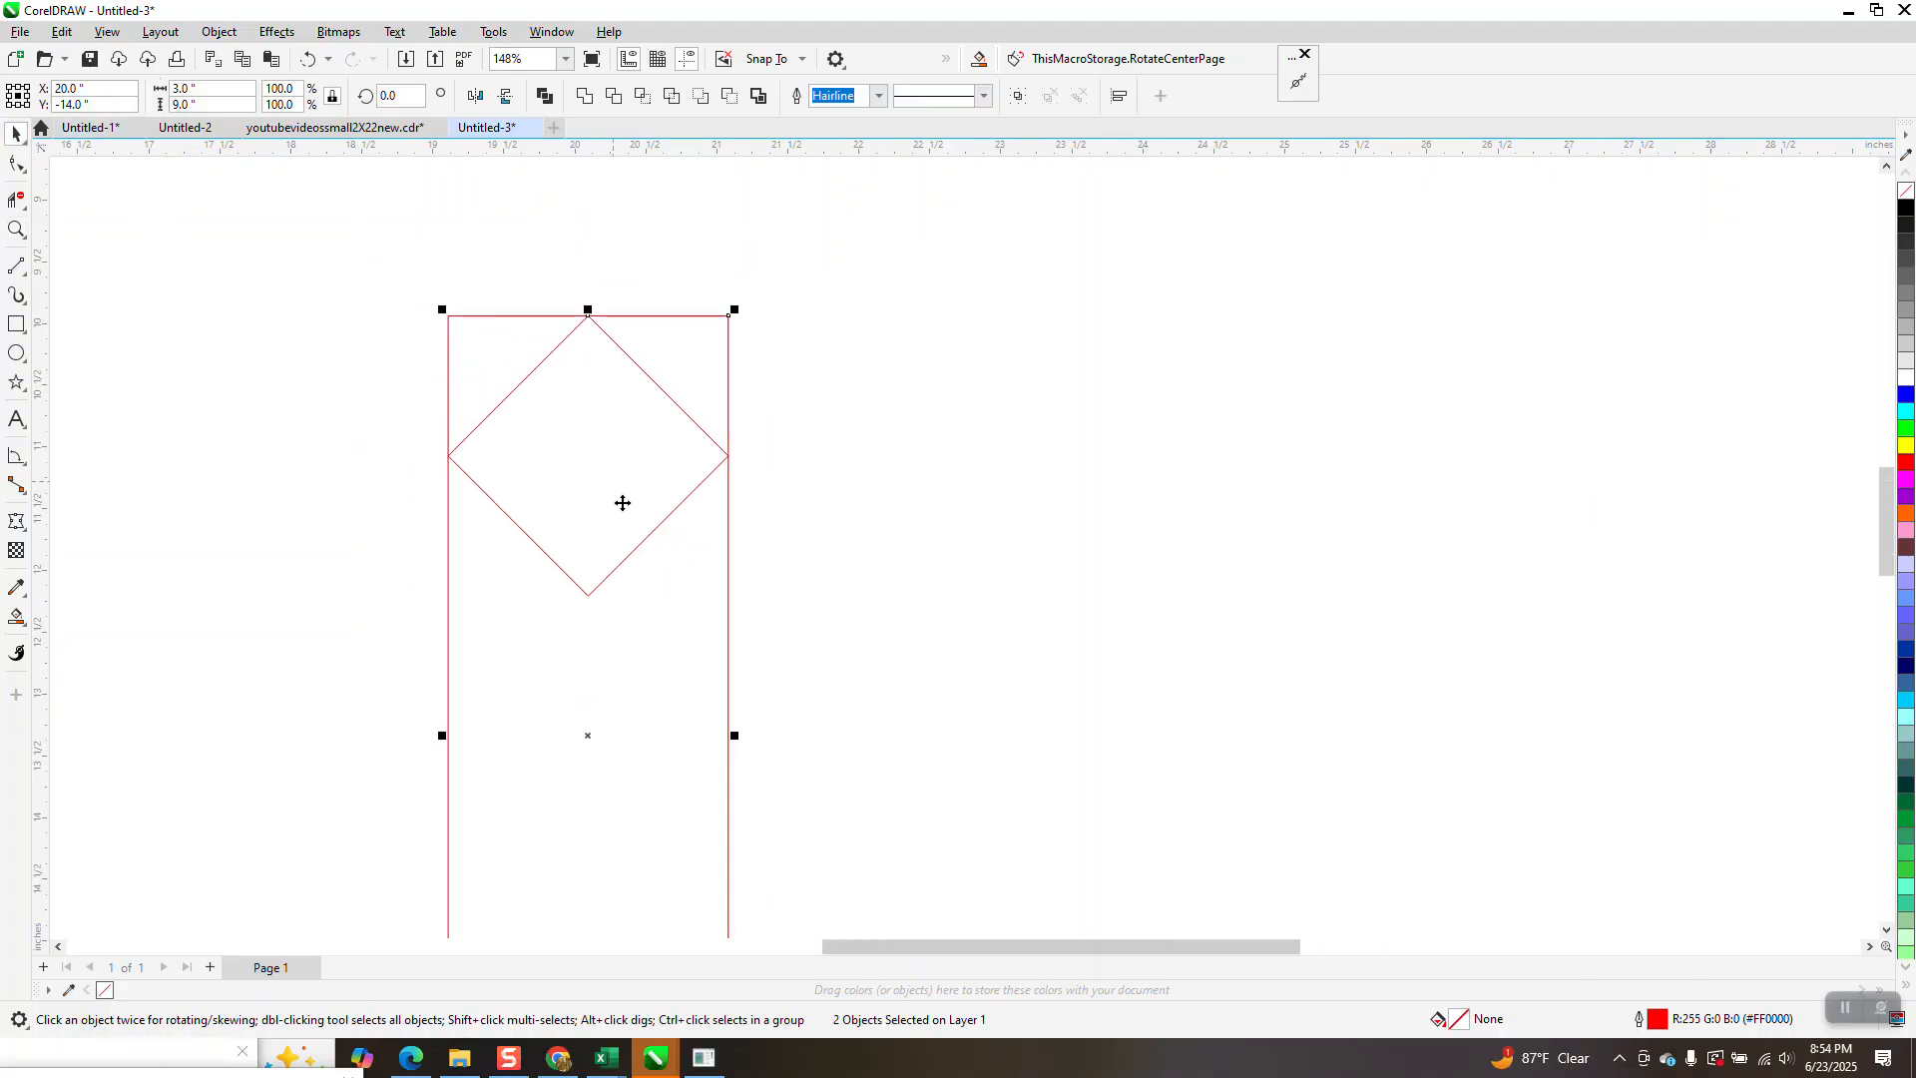
left_click(841, 506)
left_click(614, 551)
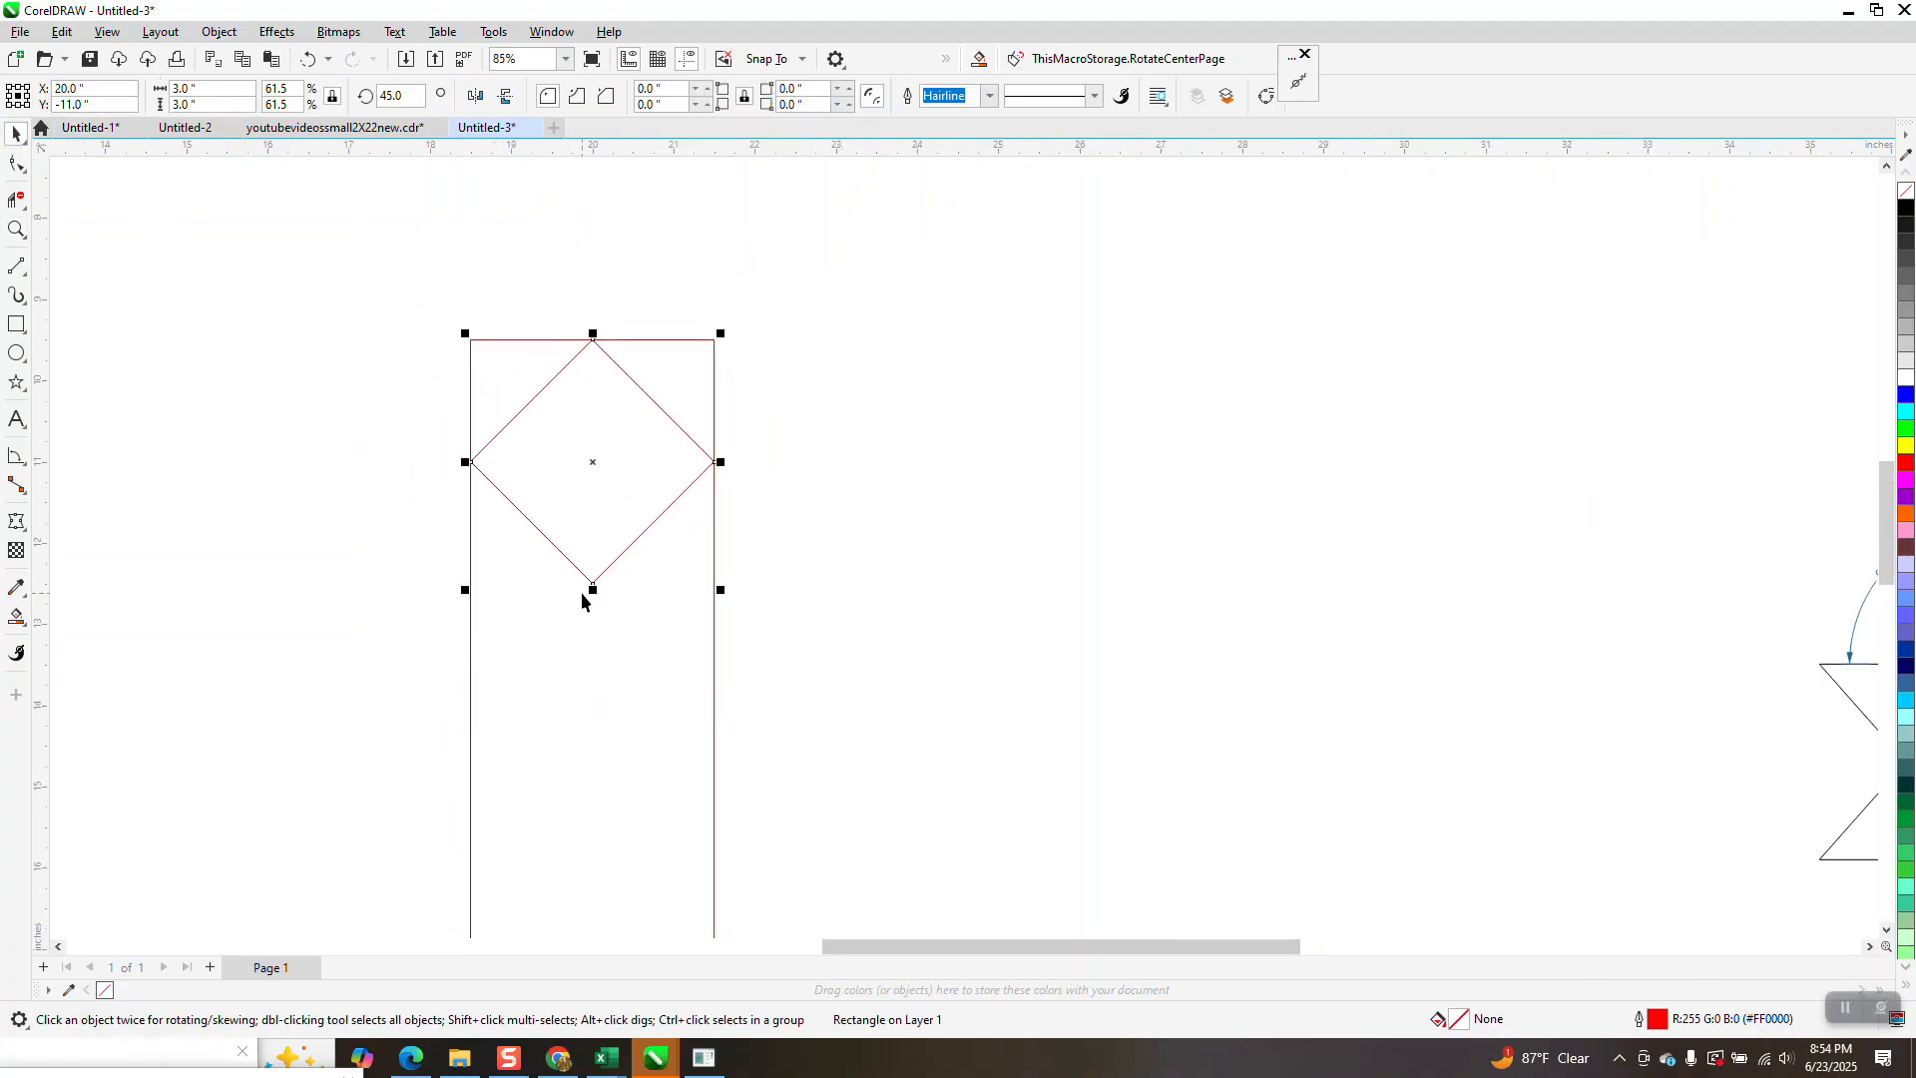
mouse_move(594, 584)
left_mouse_down()
mouse_move(598, 548)
mouse_move(594, 587)
left_mouse_up()
left_click(307, 60)
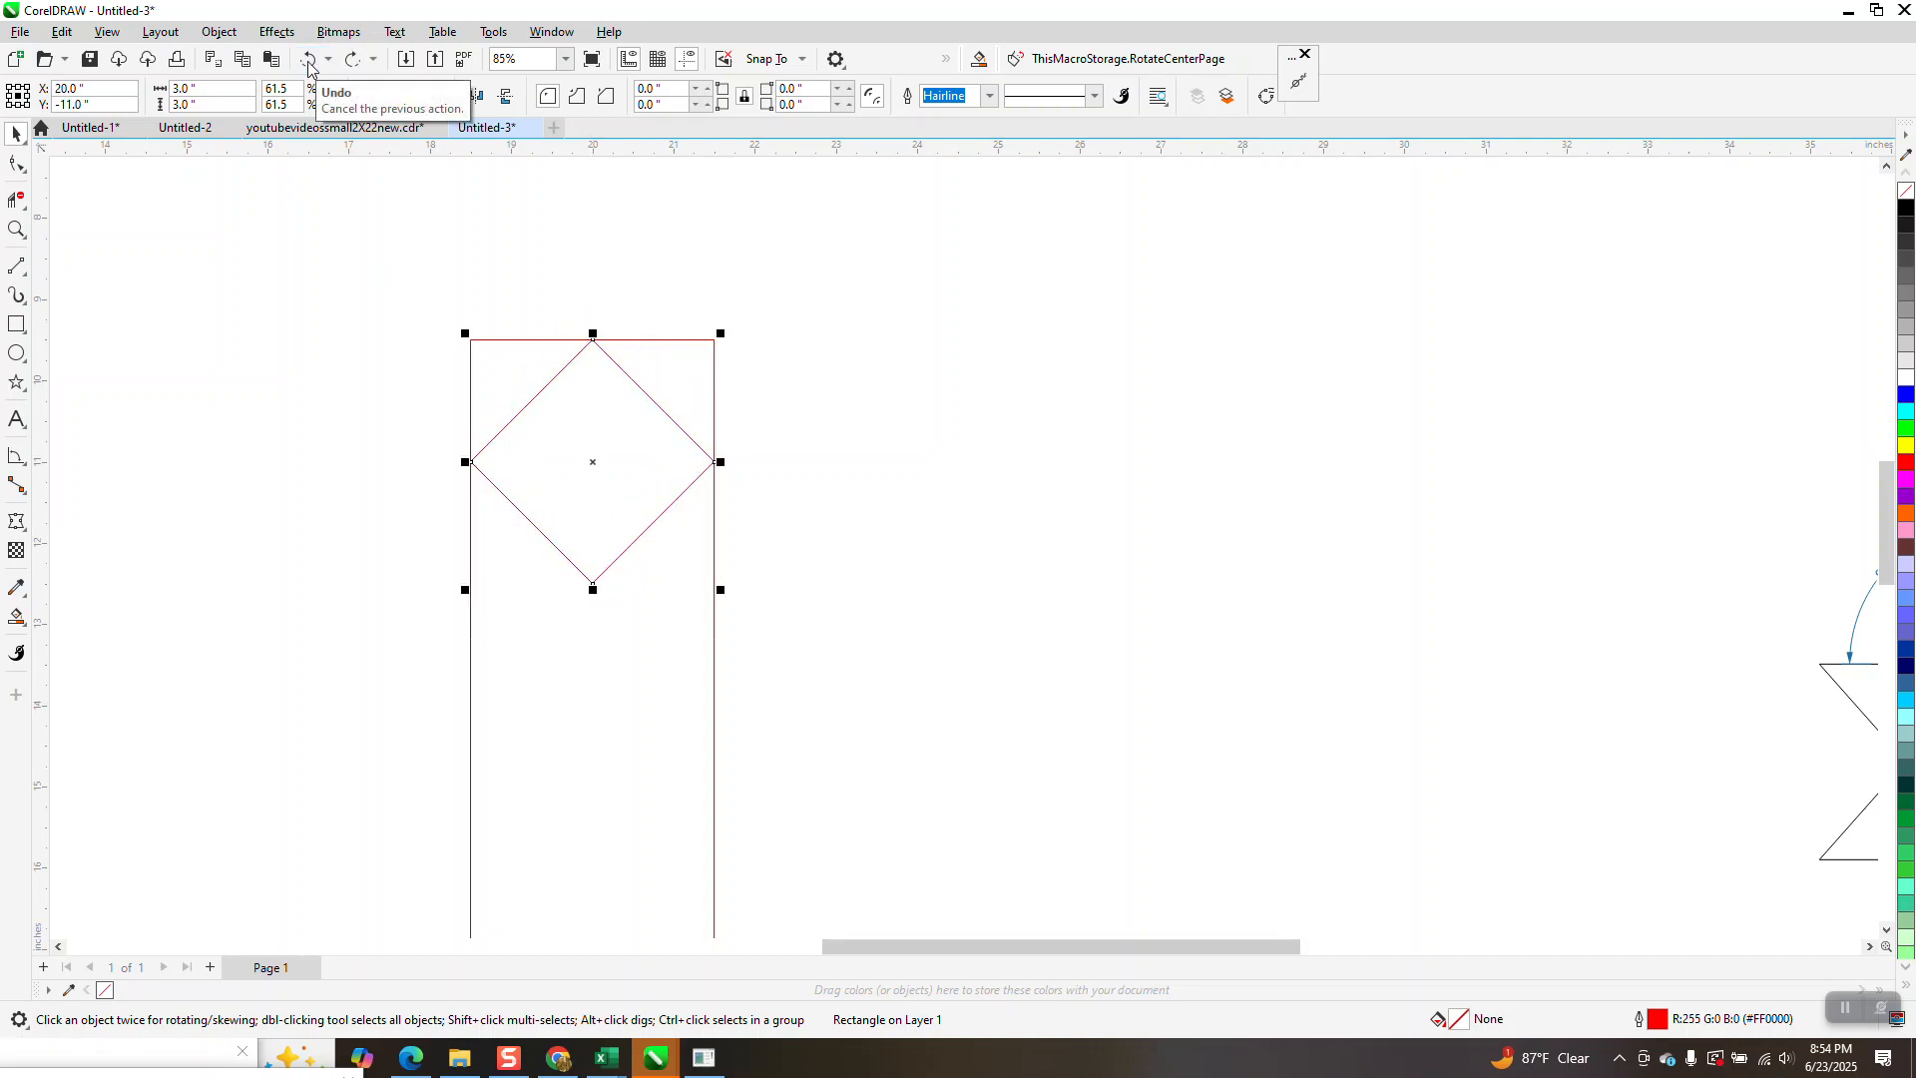
- Set the nudge distance to 3 inches and nudge the rotated square up once
left_click(401, 229)
double_click(686, 96)
type("3")
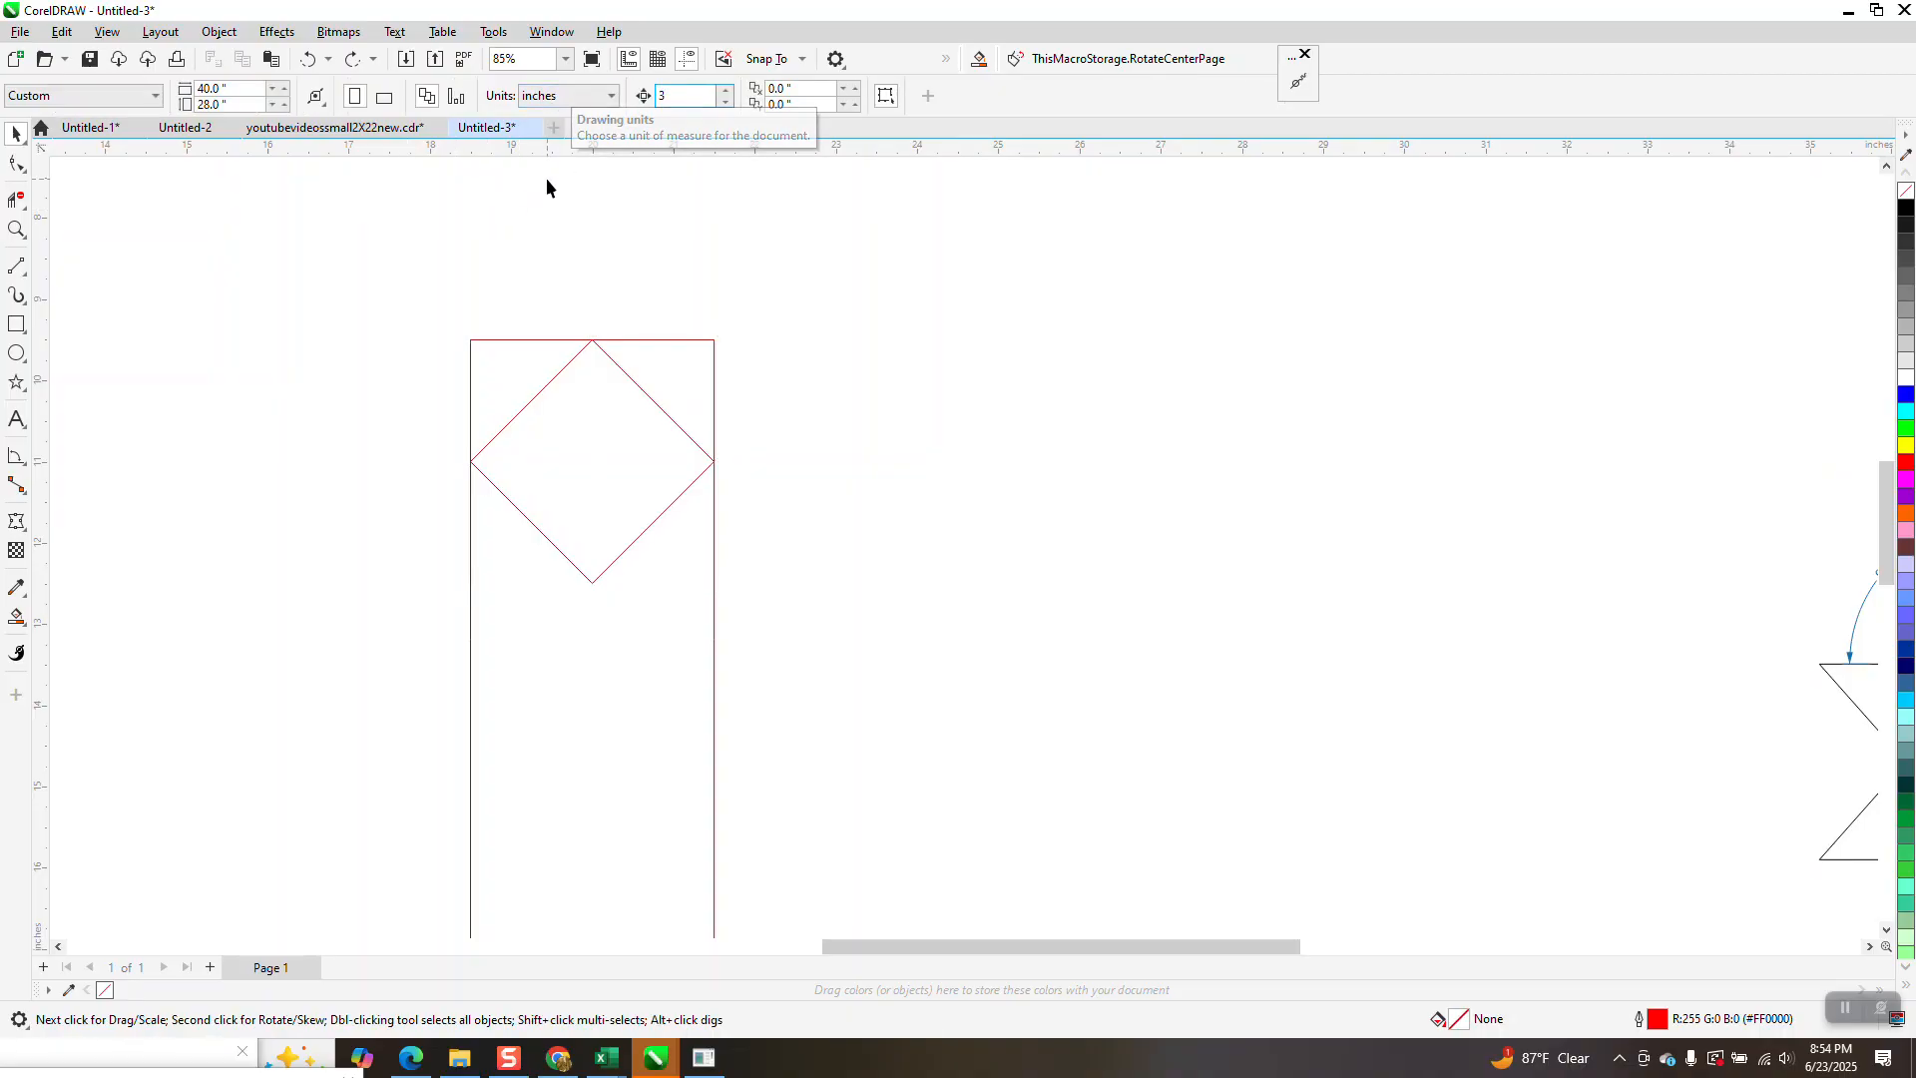
left_click(493, 439)
key("Up")
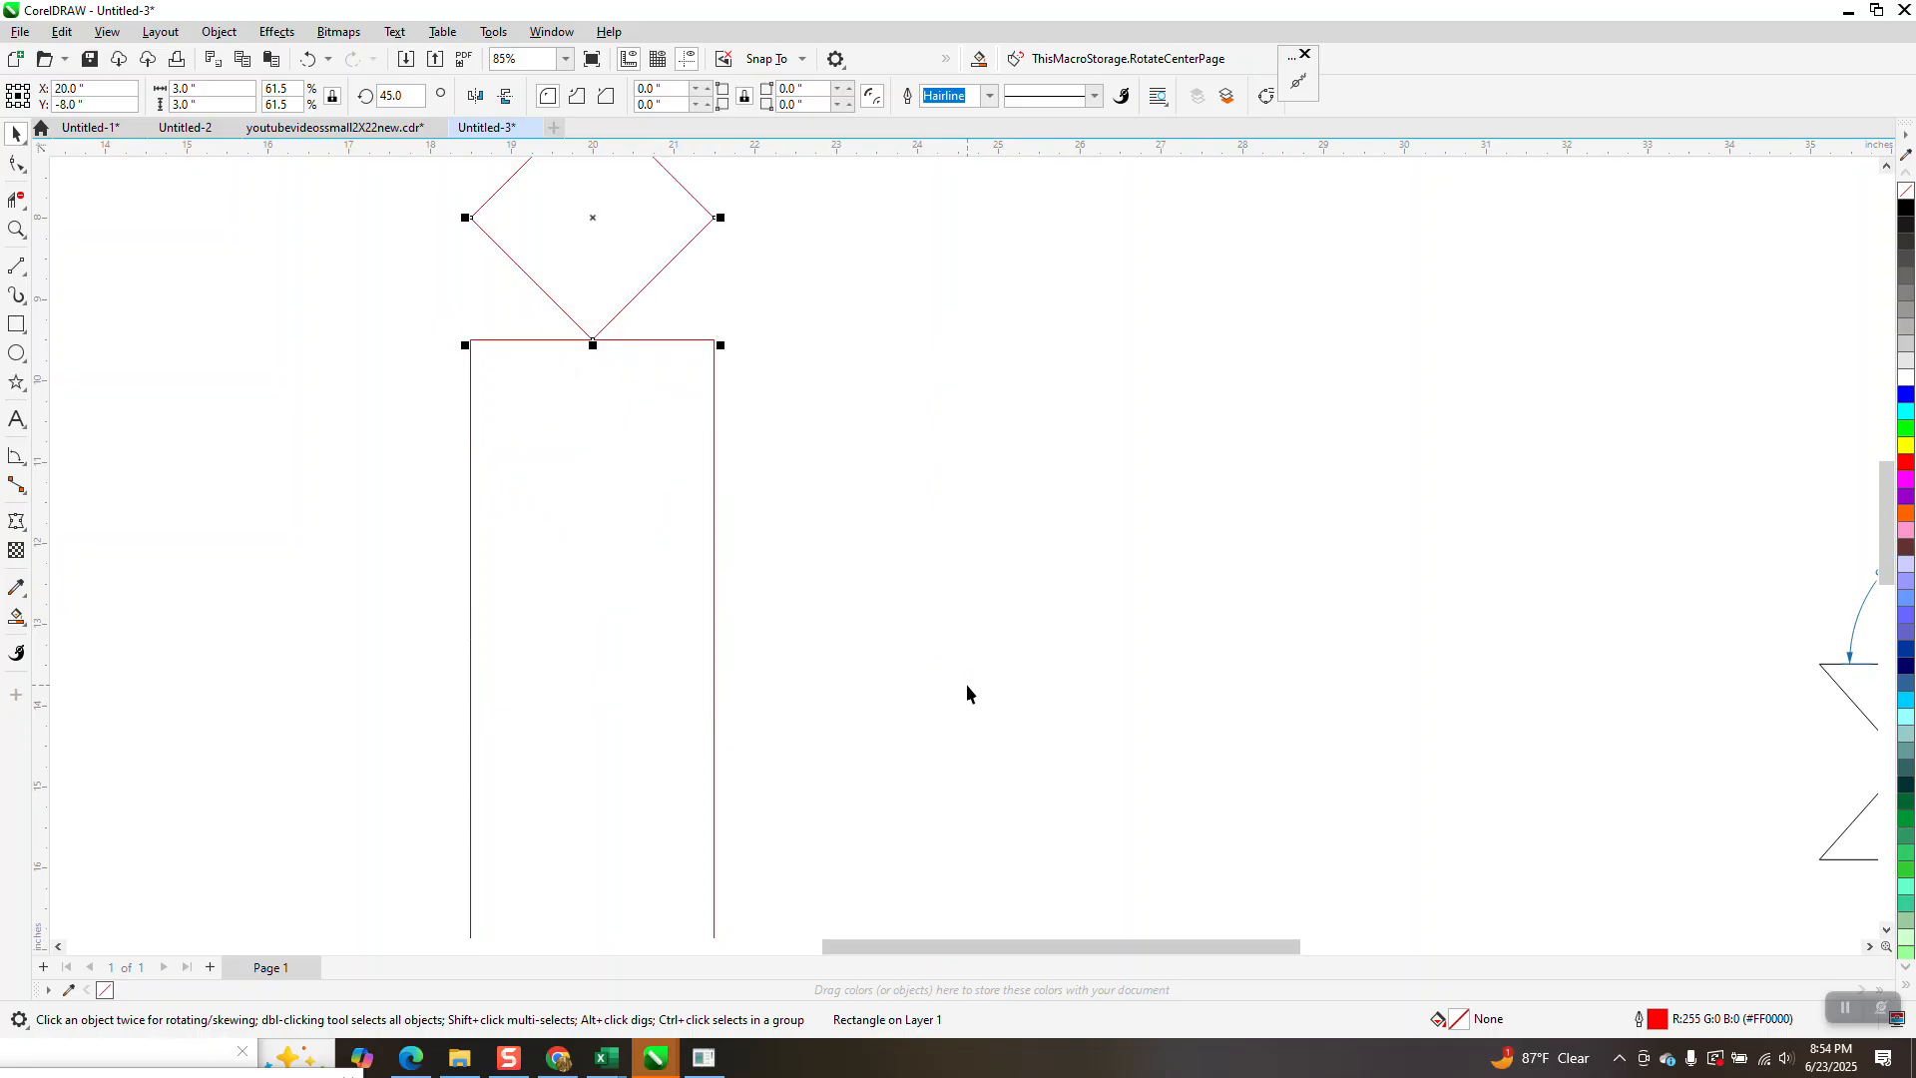
- Undo the 3-inch nudge, set the nudge distance to 1.5 inches and nudge the rotated square up once
left_click(308, 59)
left_click(763, 230)
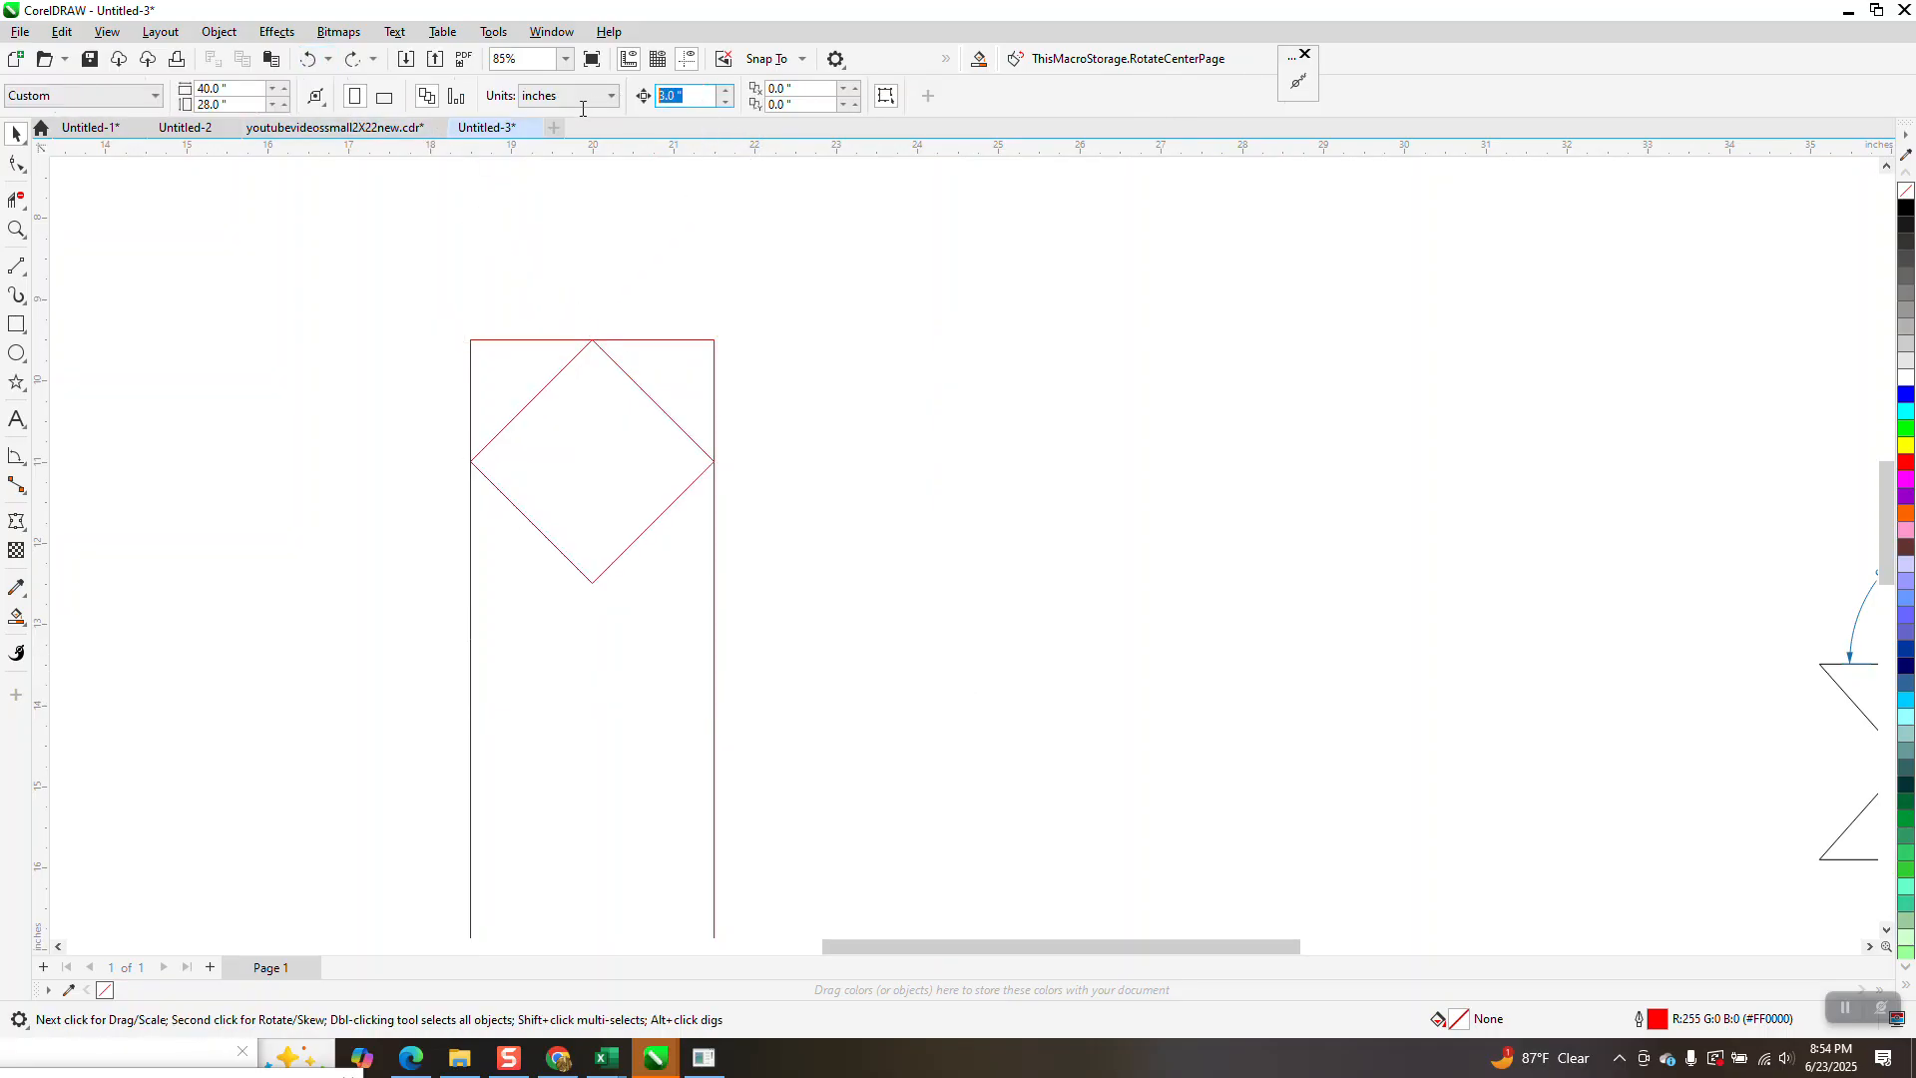
type("1.5")
key("Return")
left_click(543, 389)
key("Up")
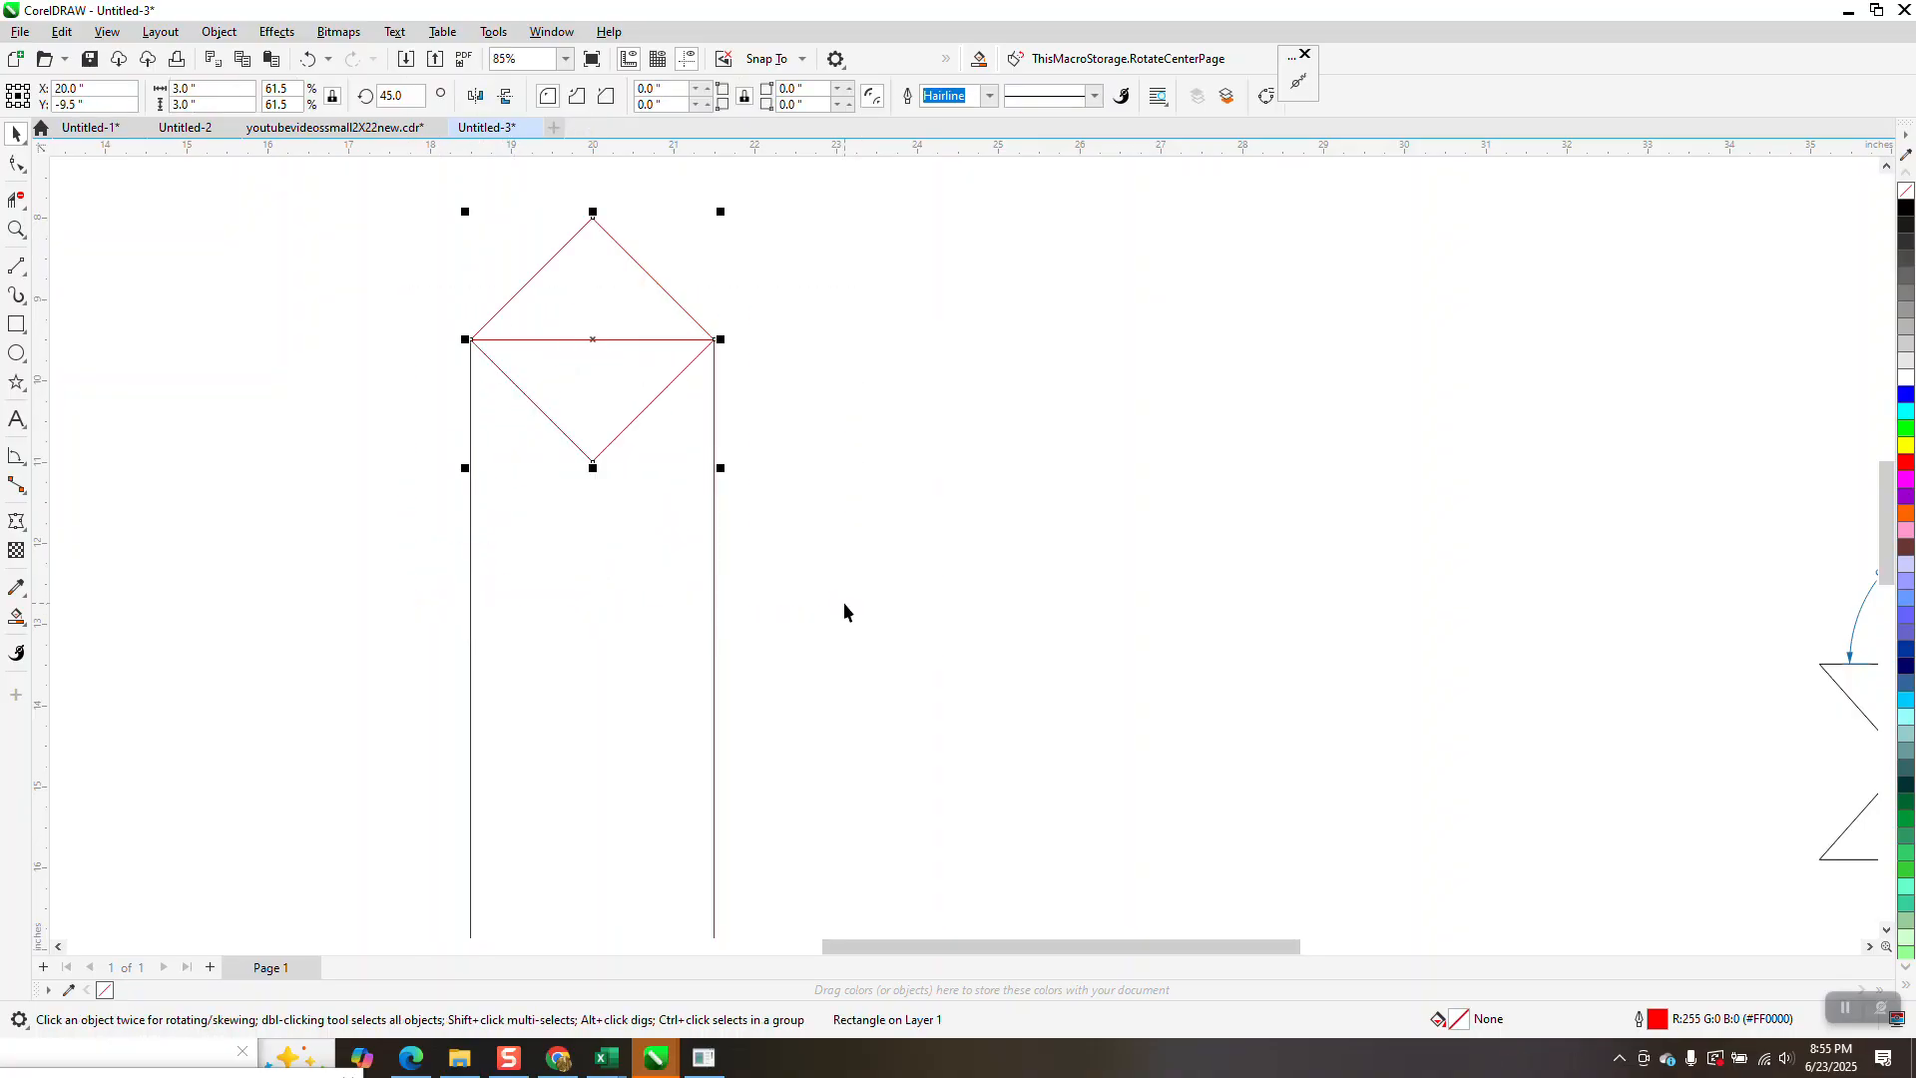
- Duplicate the rotated square and nudge the copy straight down until it is centered on the rectangle's bottom edge
scroll(959, 442, "down", 3)
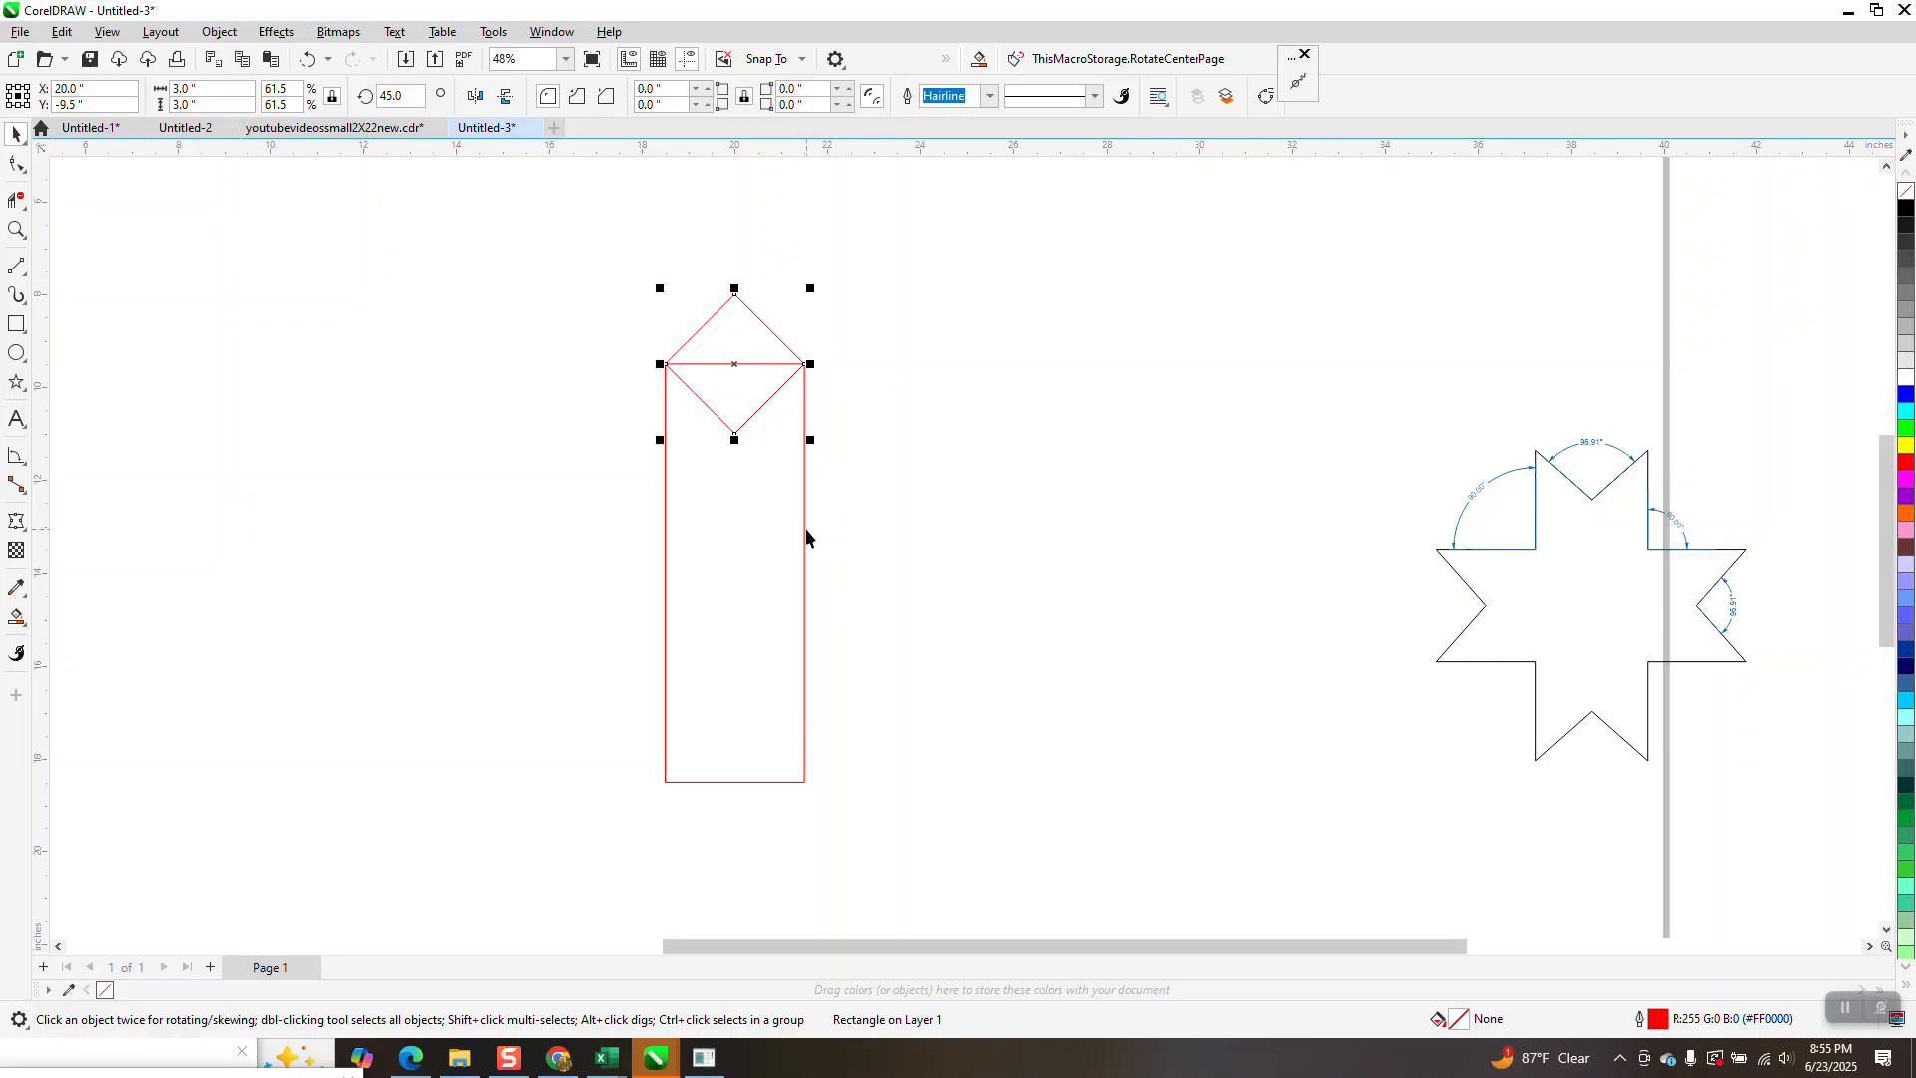
scroll(809, 529, "down", 1)
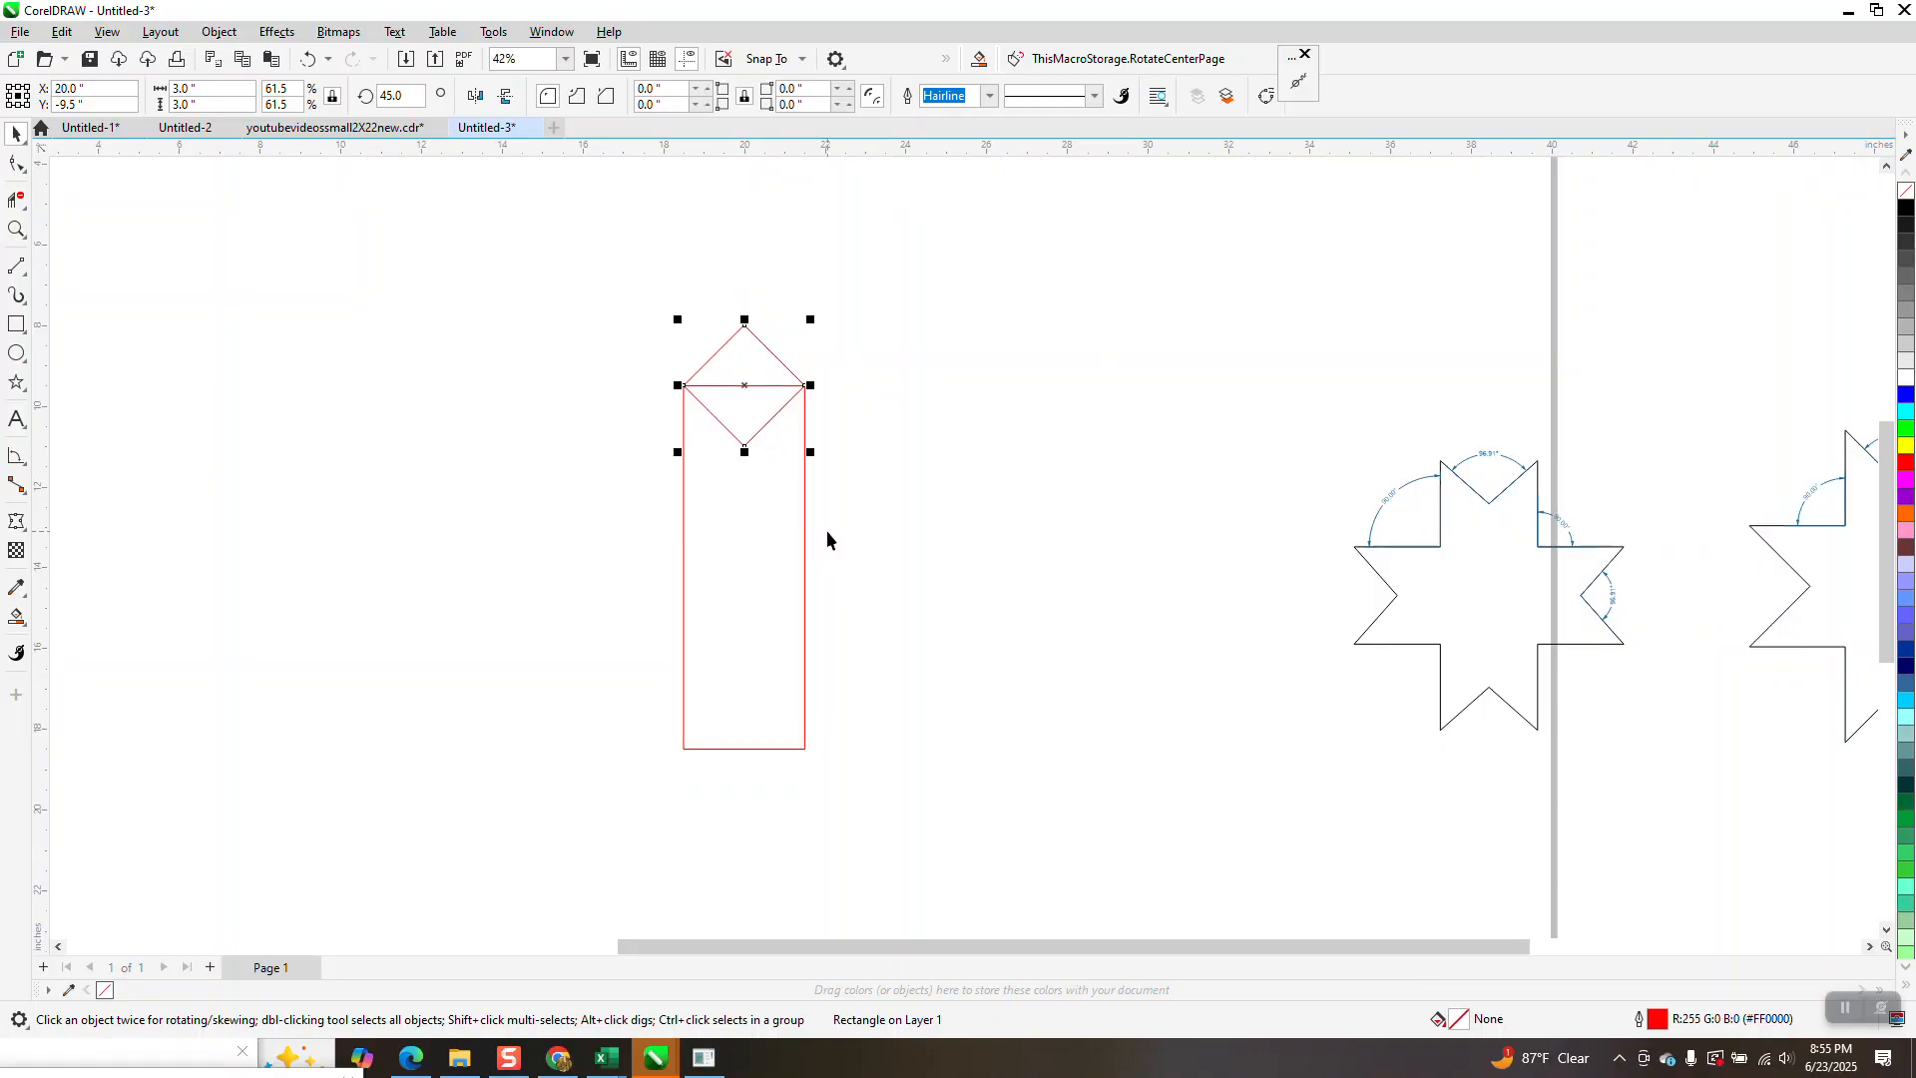
key("ctrl+d")
key("Down")
key("Down")
key("Down")
key("Down")
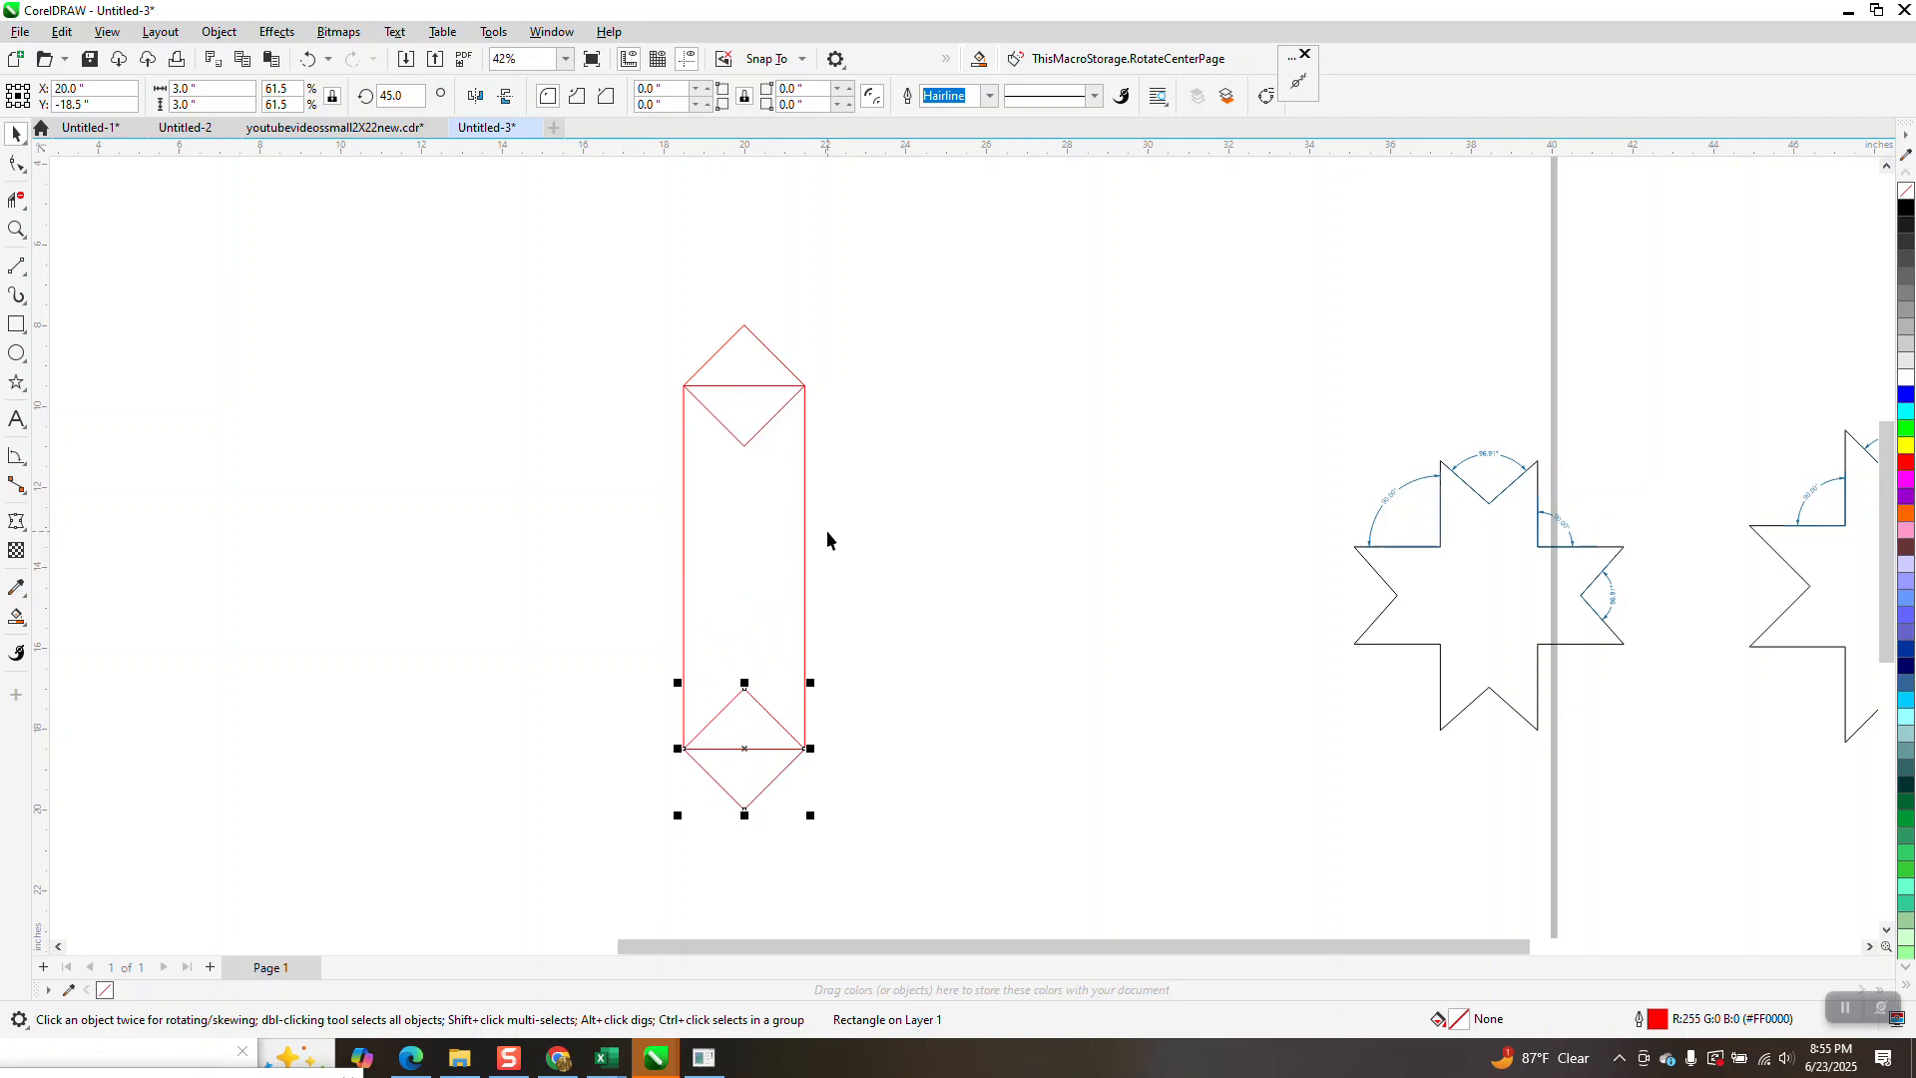
- Smart-fill the rectangle area between the two squares and move the new shape left, with no fill and a black outline
left_click(17, 619)
left_click(748, 534)
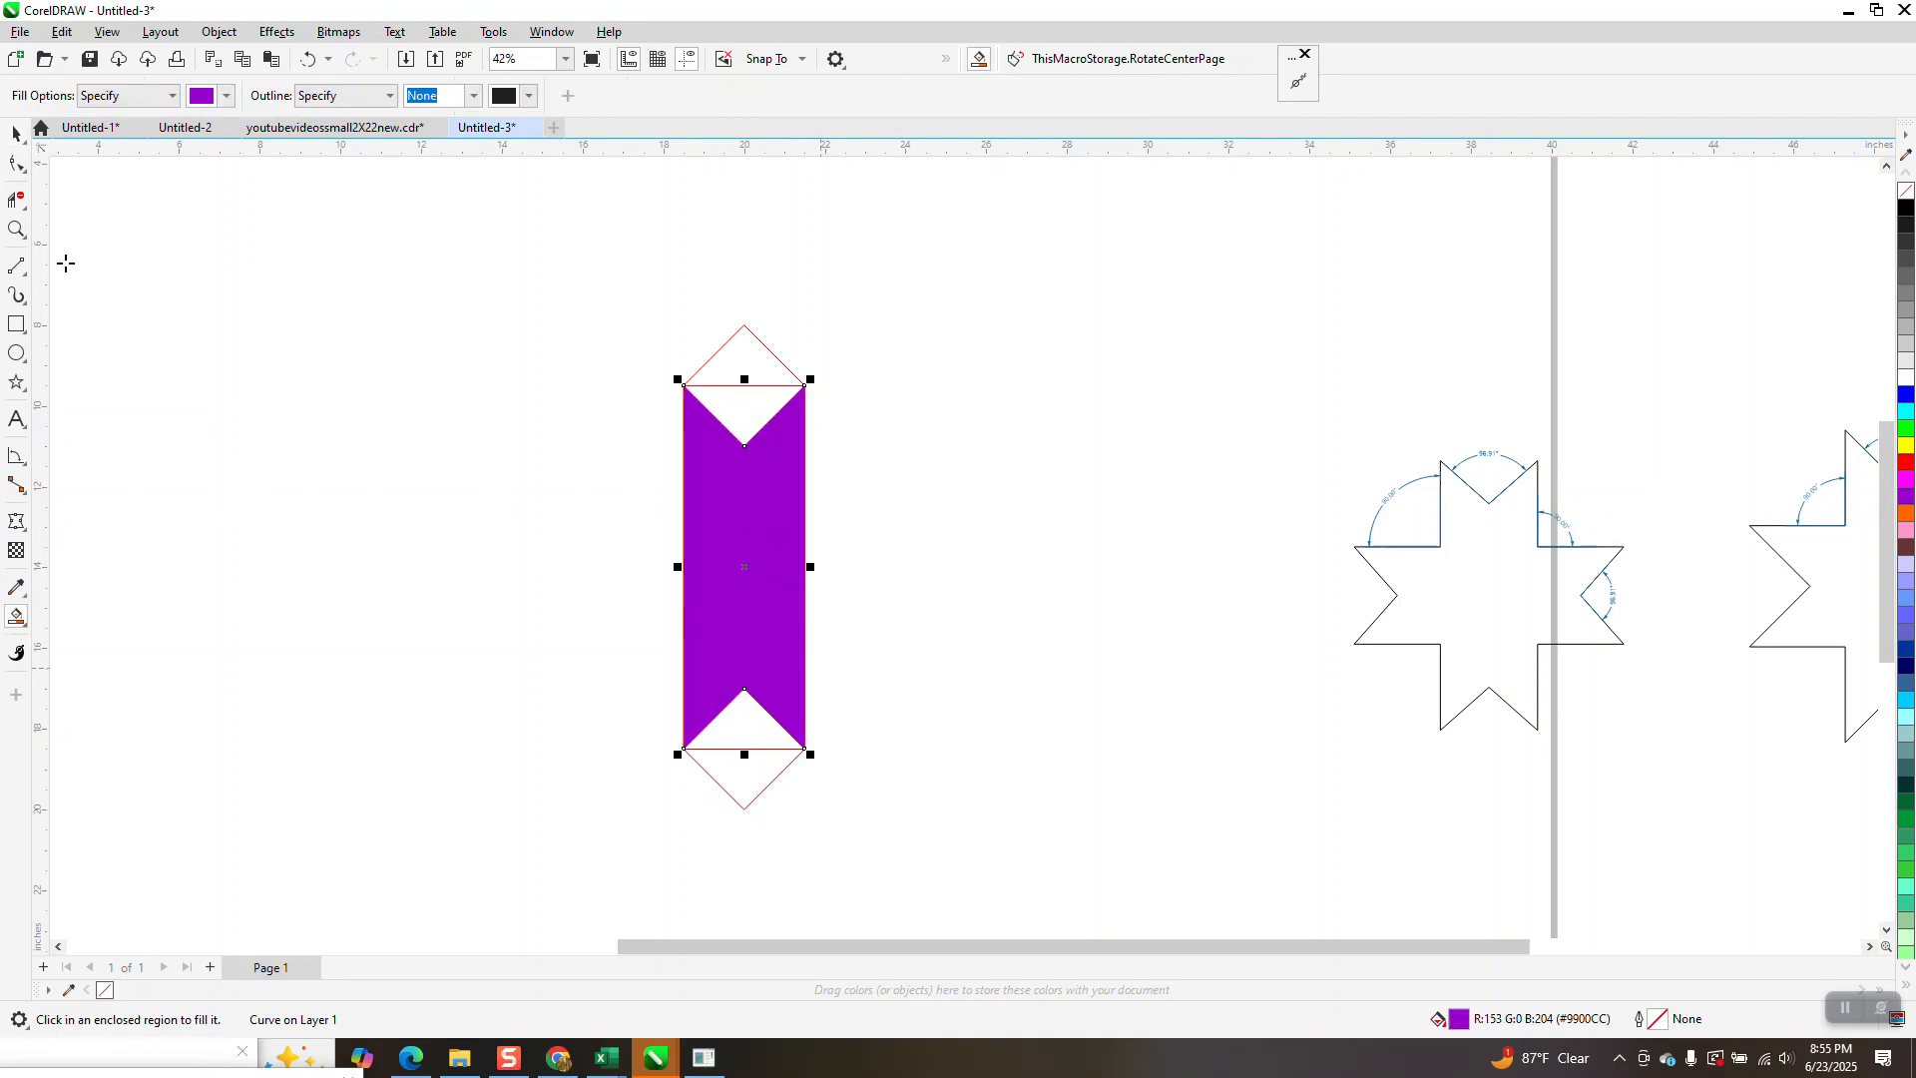
left_click(20, 139)
left_click_drag(779, 543, 577, 550)
left_click(1906, 190)
right_click(1906, 206)
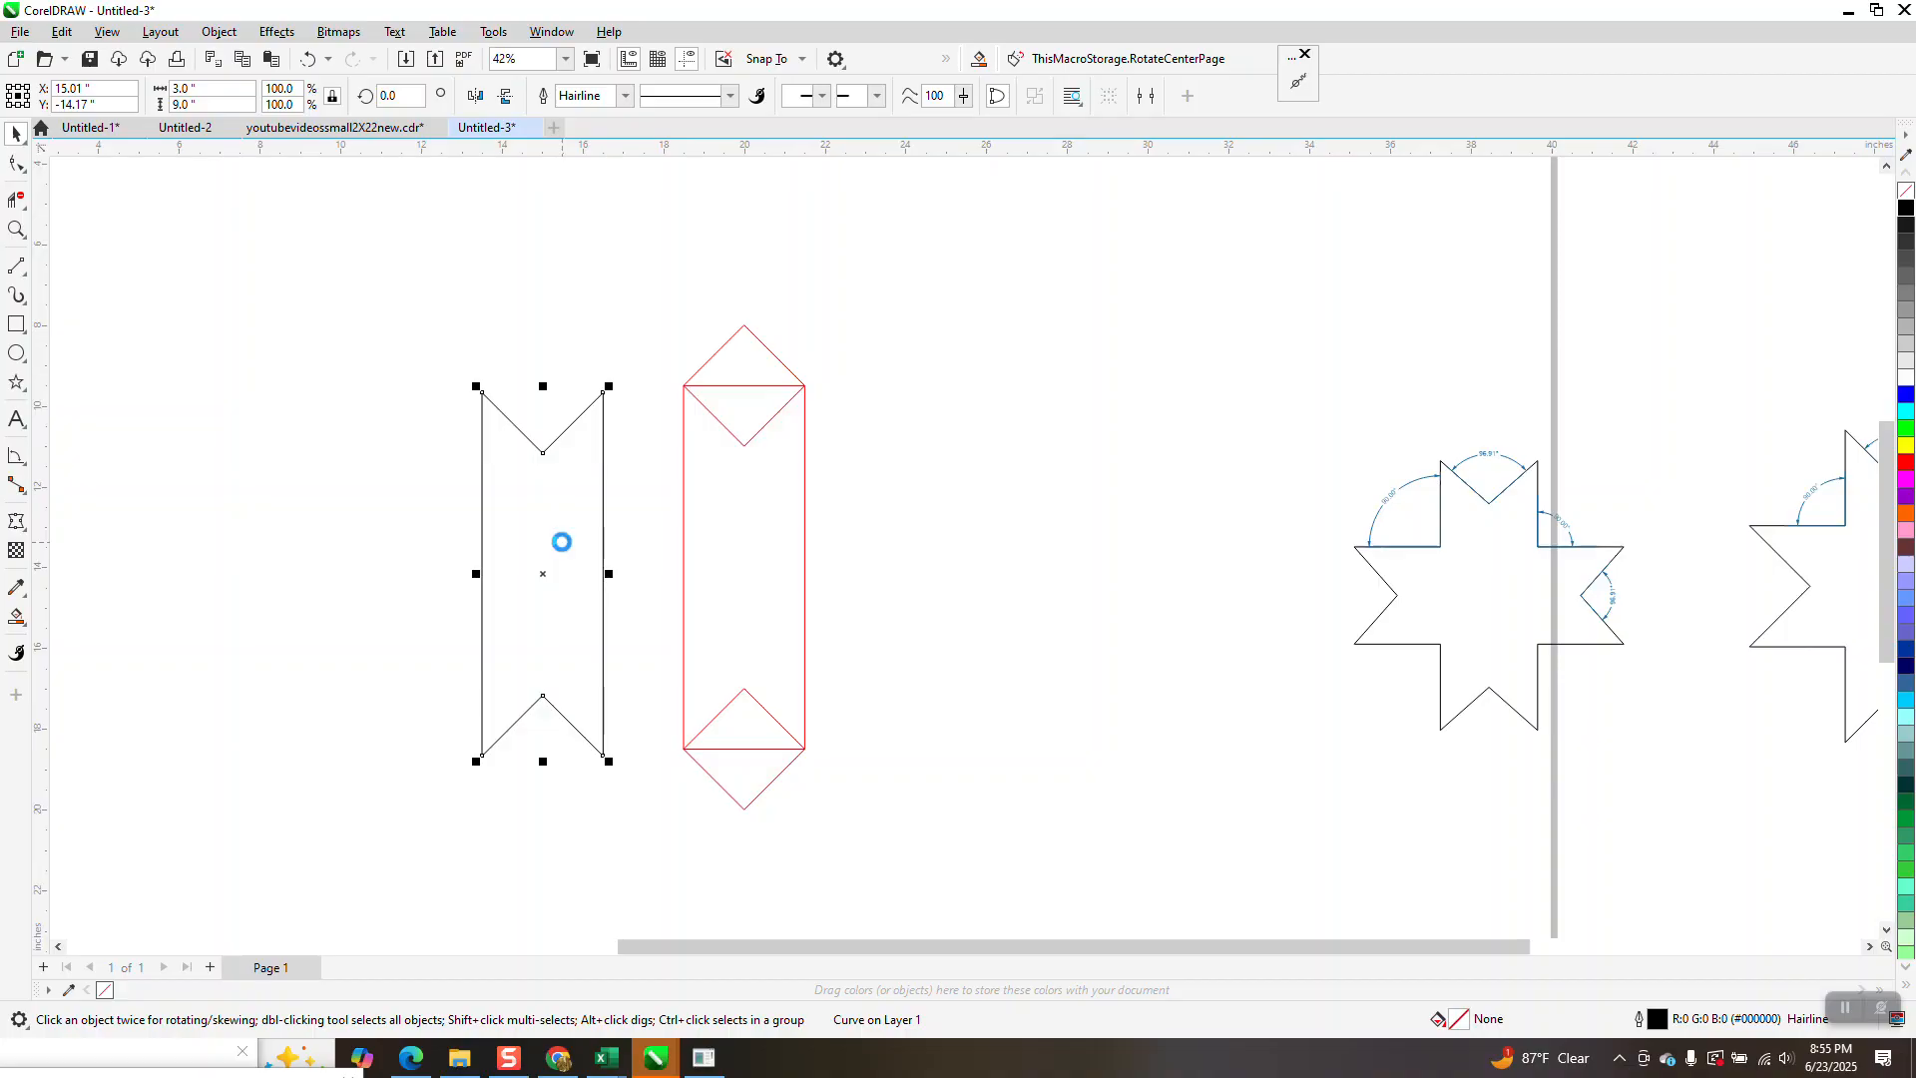
- Rotate a copy of the notched shape 90 degrees, then weld both into a star placed left of the rectangle
left_click(397, 95)
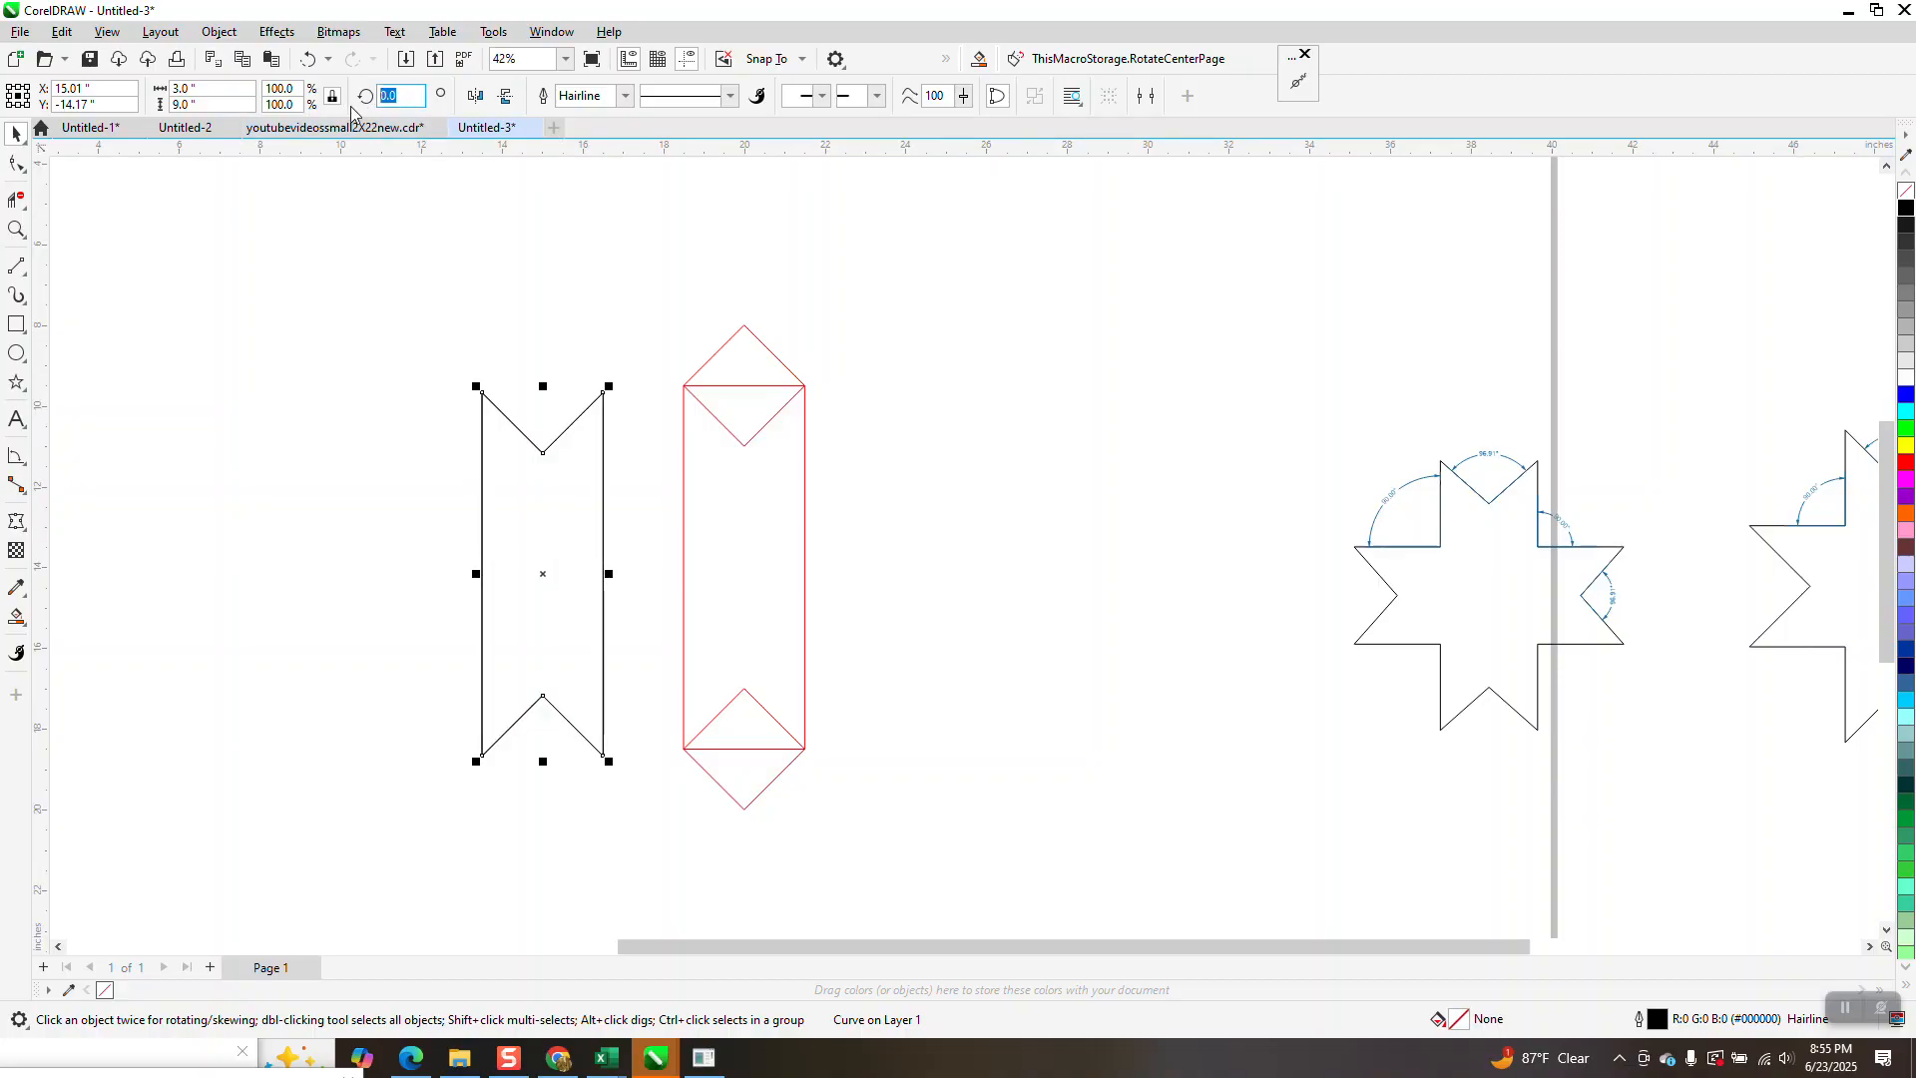
type("90")
key("Return")
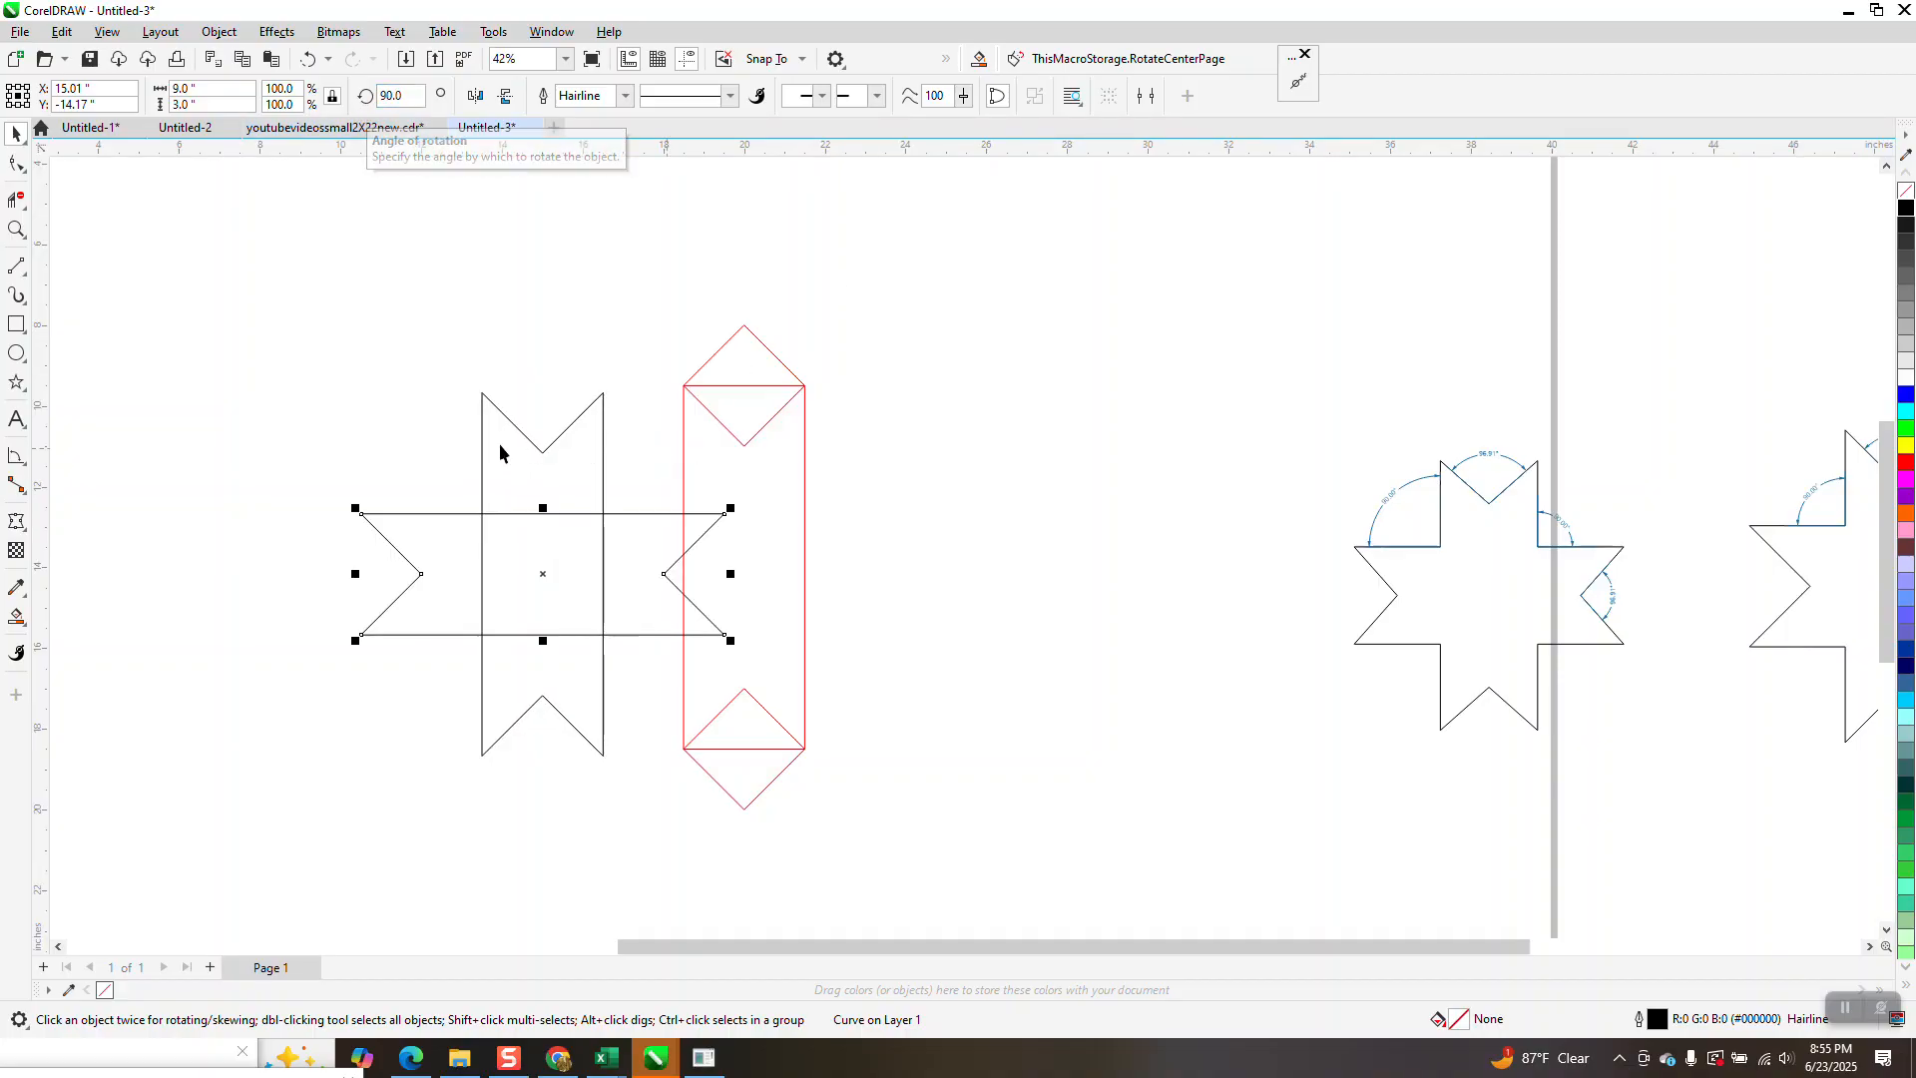
left_click_drag(318, 384, 740, 766)
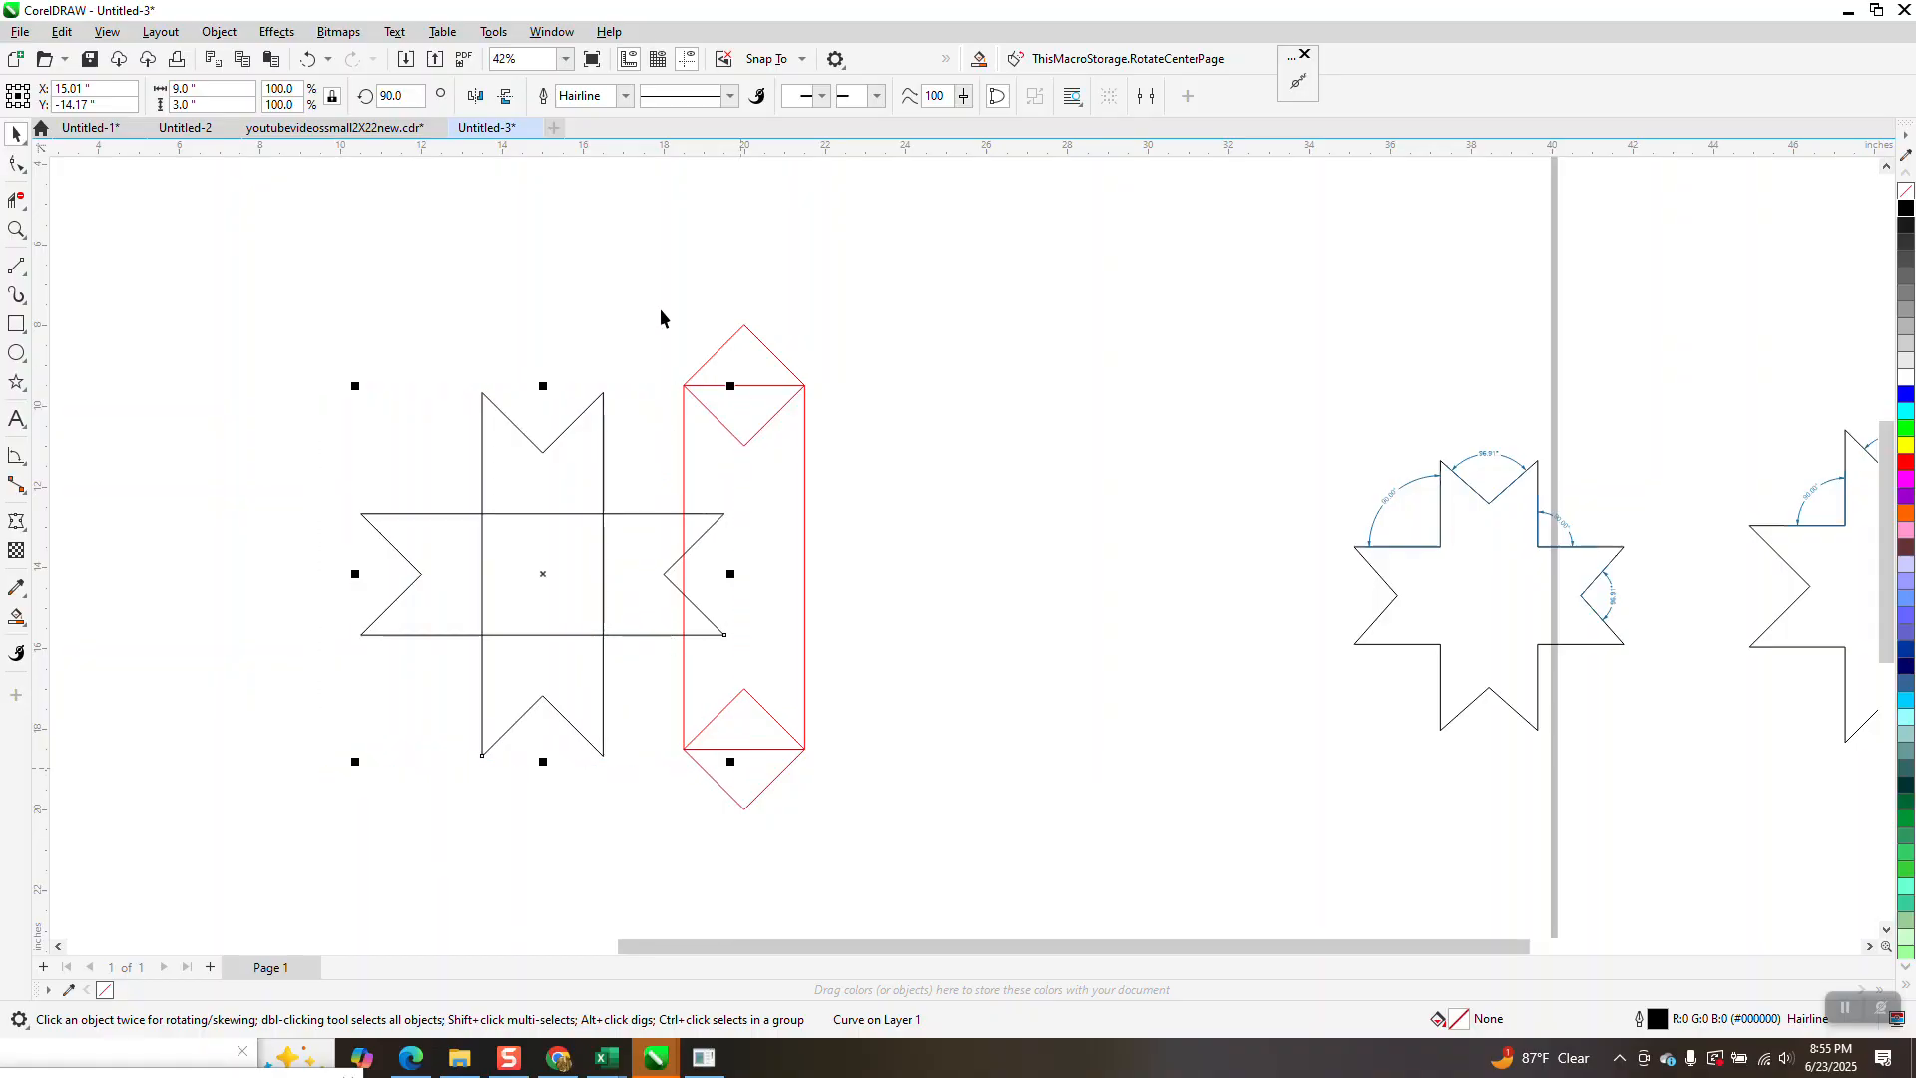
left_click(585, 96)
left_click_drag(512, 500, 404, 441)
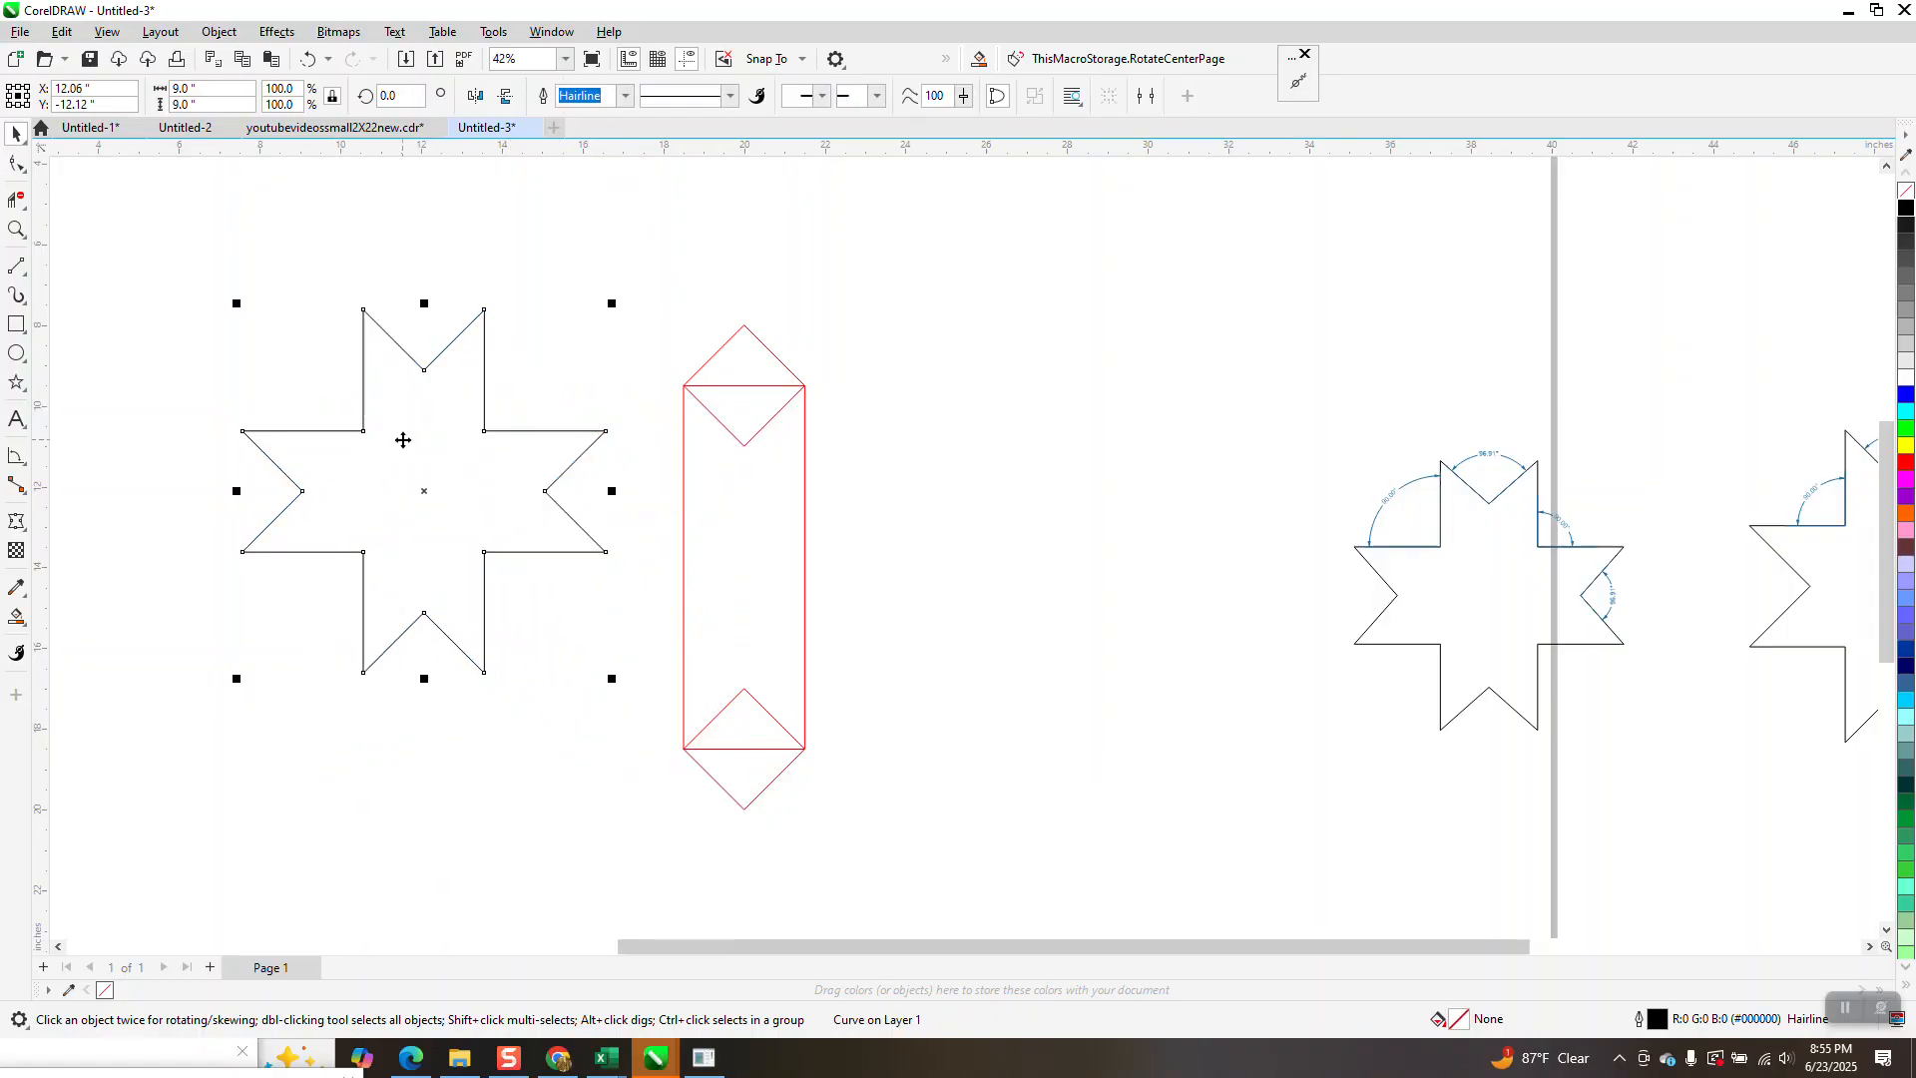
- Add an angular dimension to the inner corner between the star's left and upper arms
left_click(16, 229)
left_click_drag(218, 286, 598, 536)
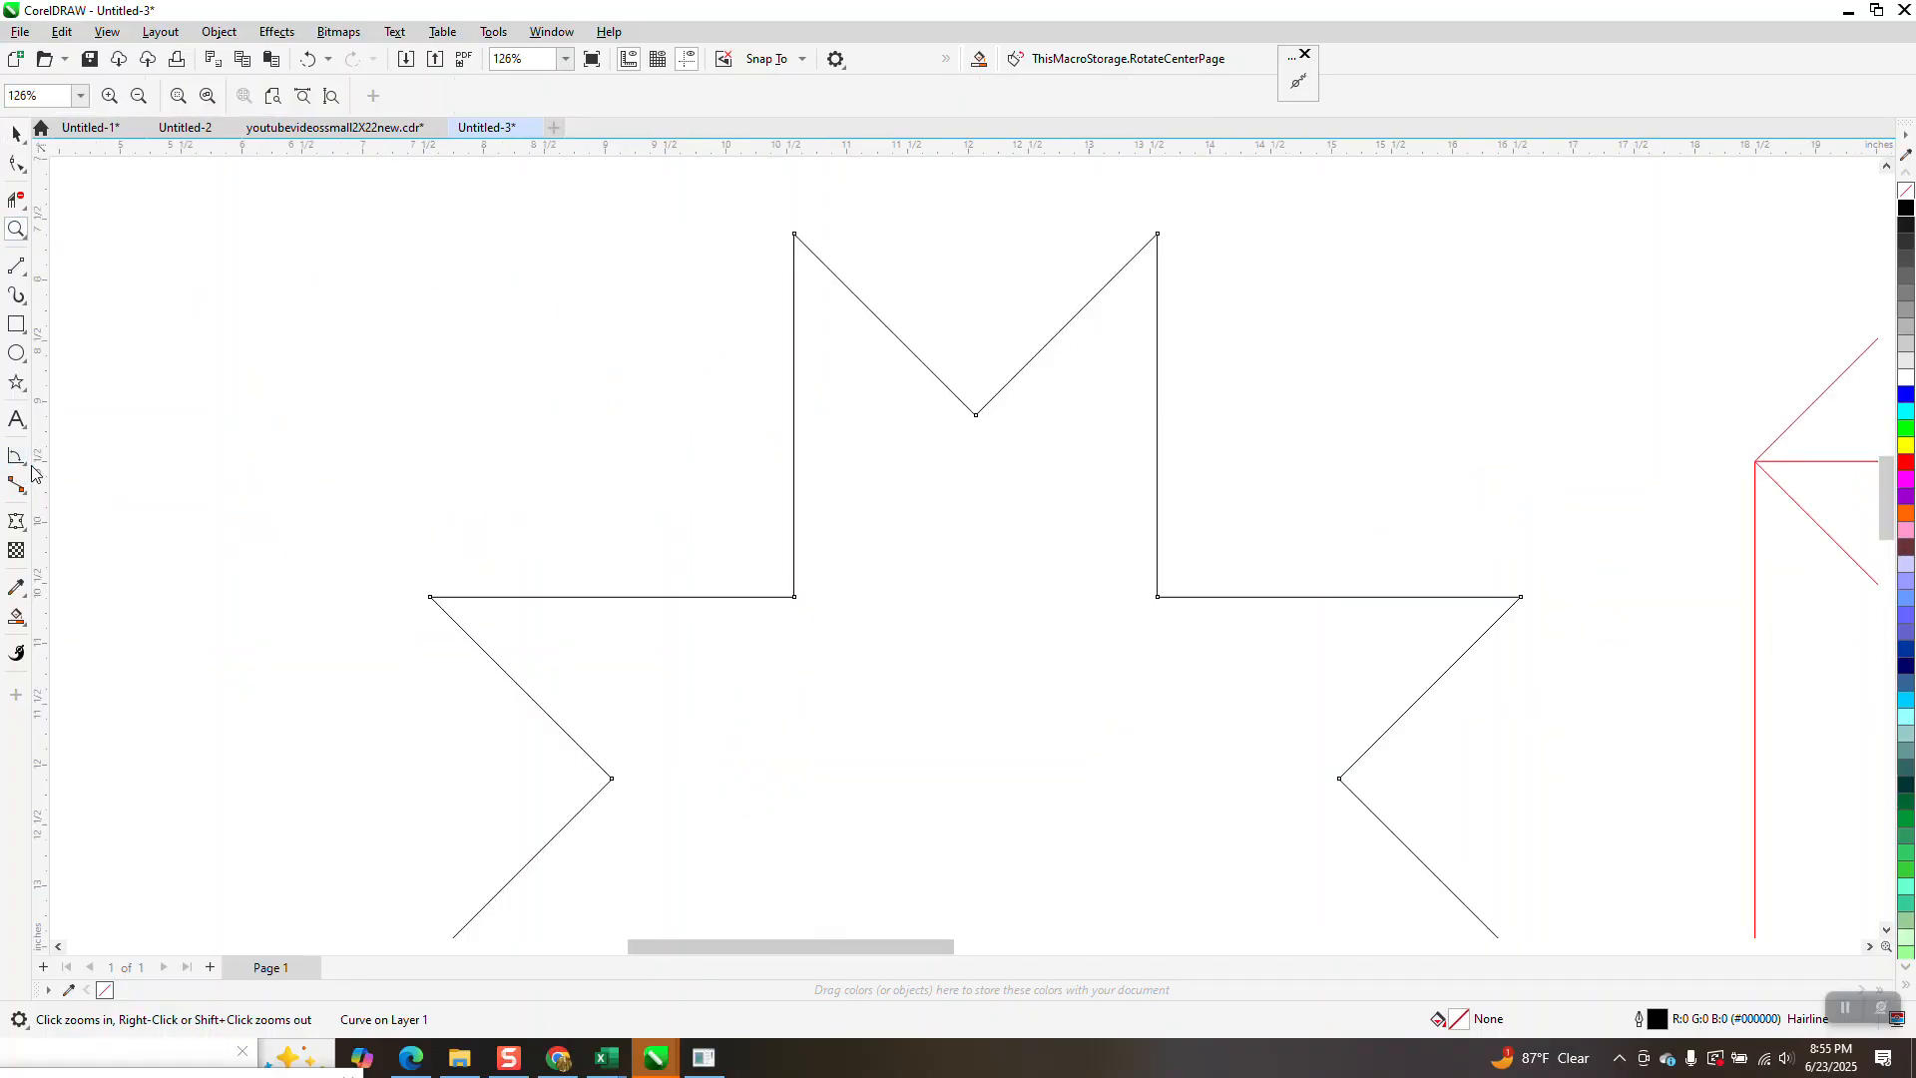
left_click(27, 466)
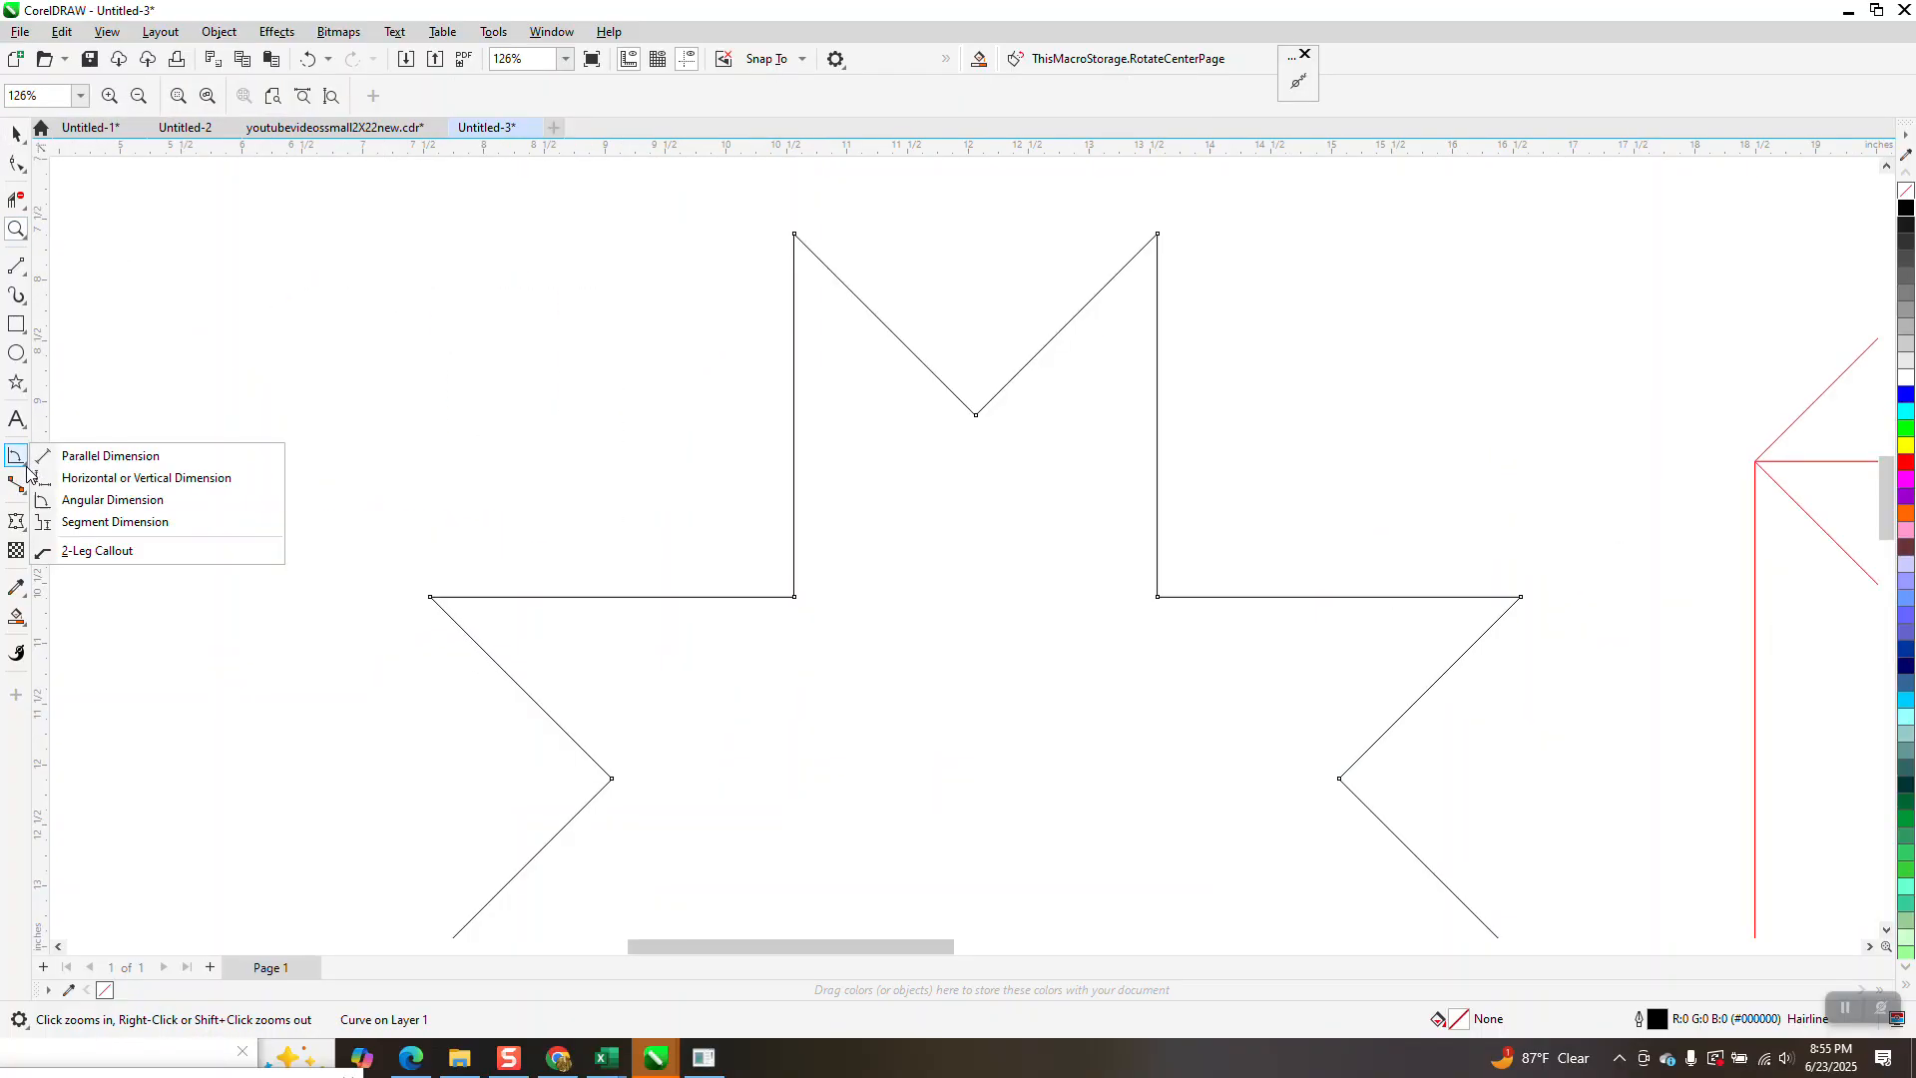
left_click(113, 500)
left_click_drag(789, 596, 543, 596)
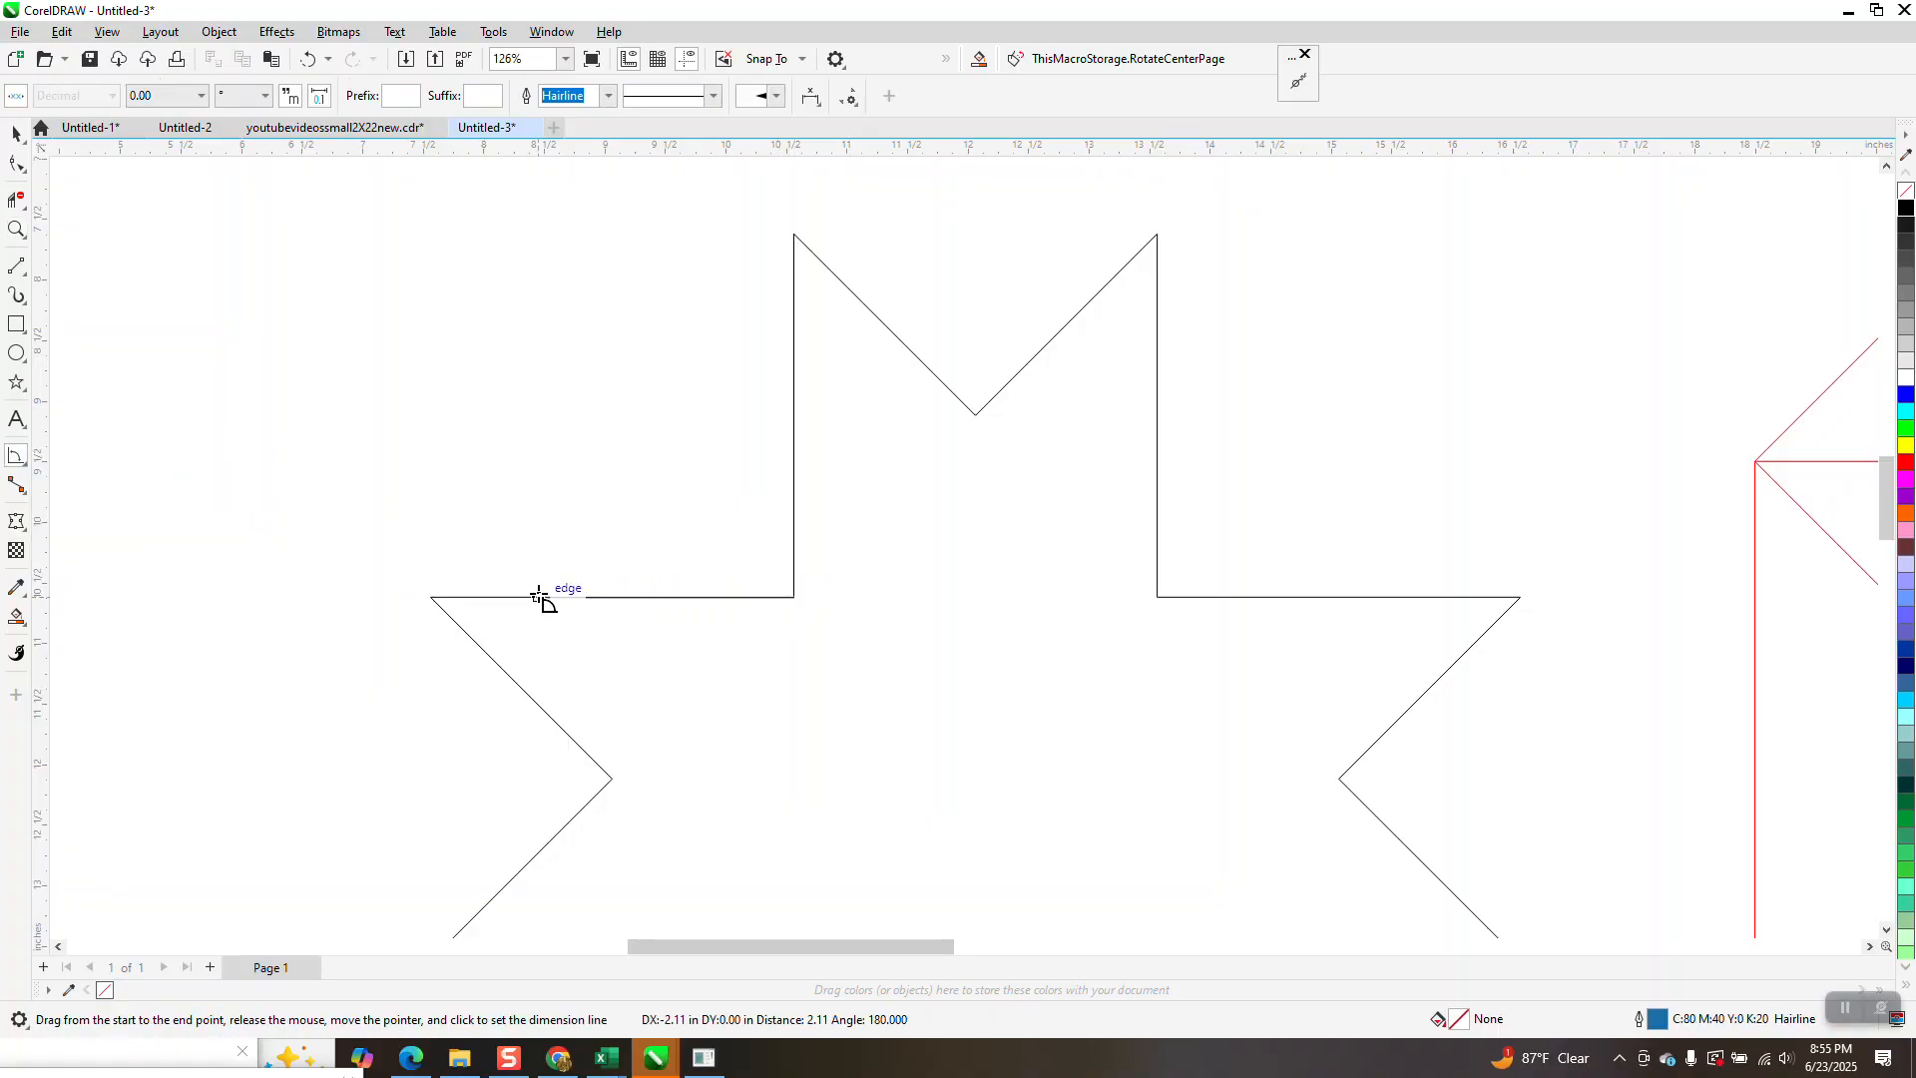
left_click(793, 385)
left_click(783, 390)
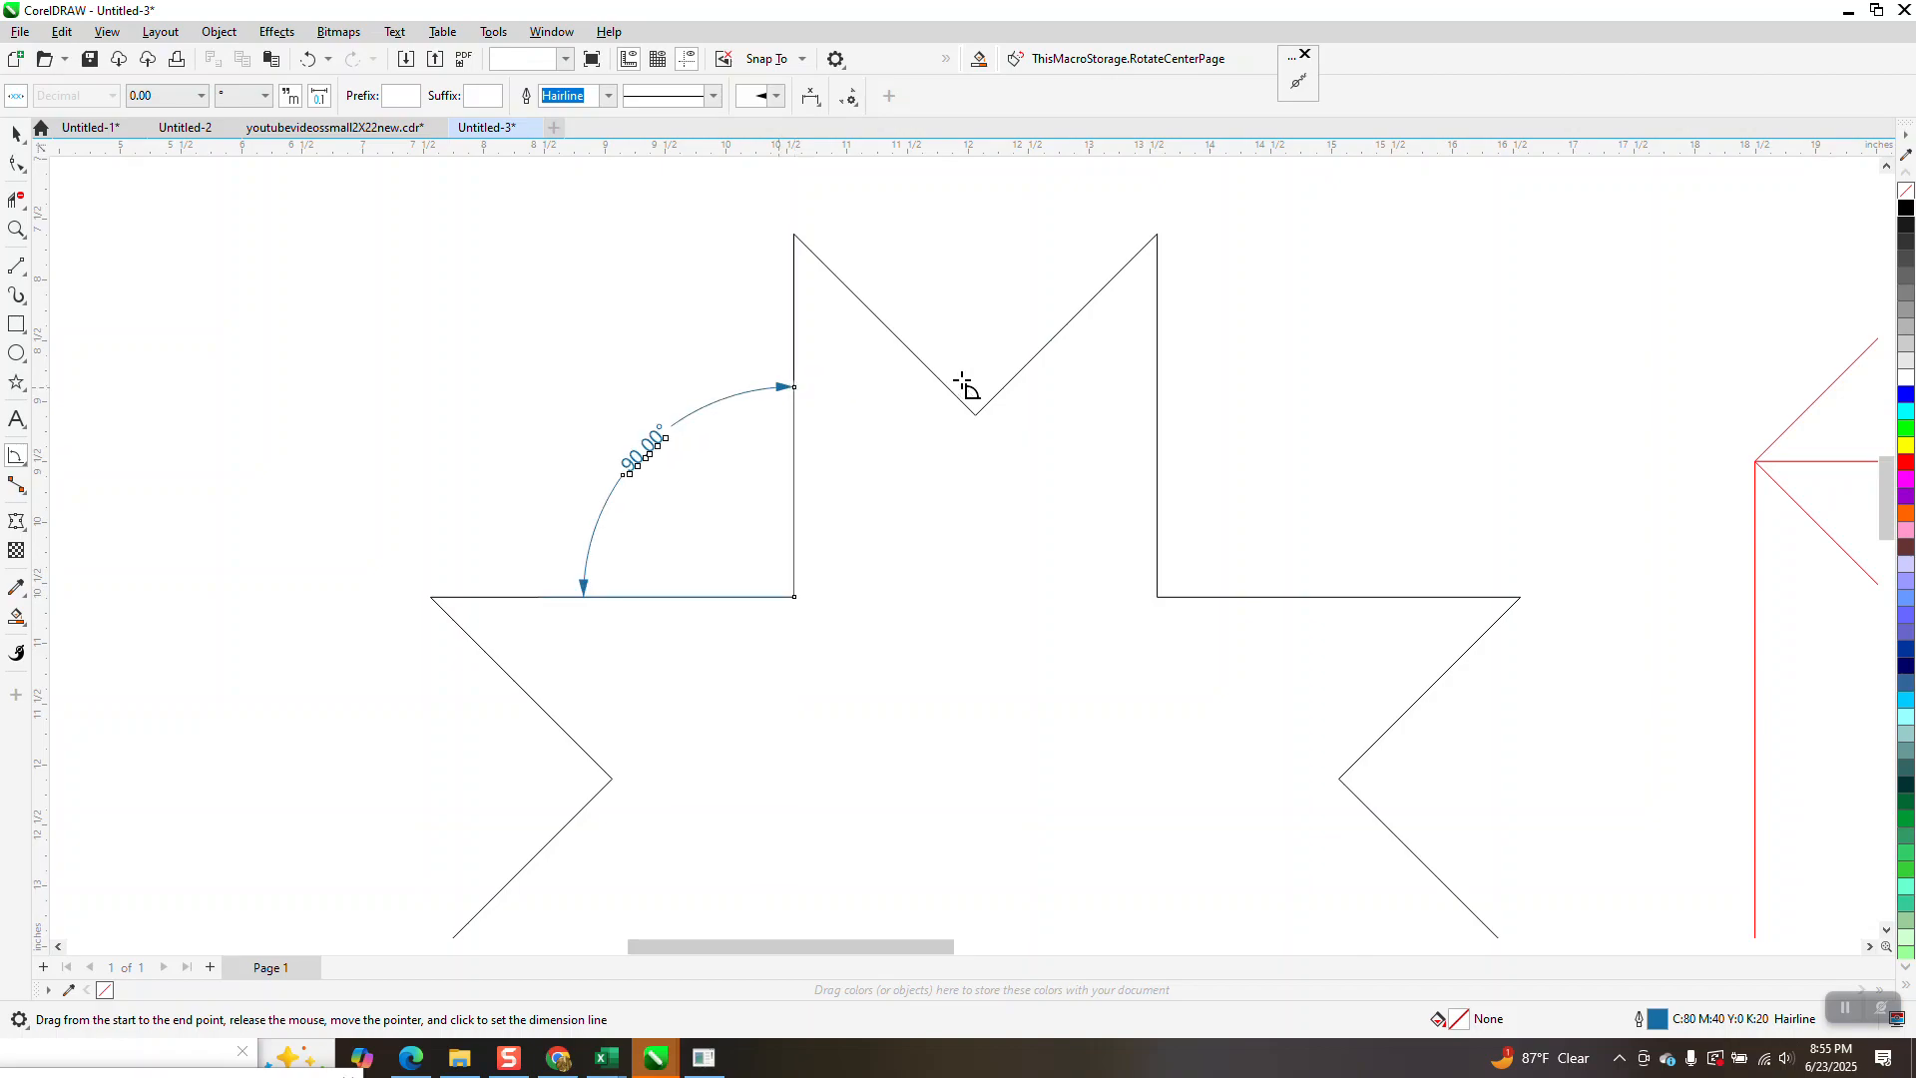
- Add an angular dimension to the notch in the star's upper arm
left_click_drag(976, 413, 850, 270)
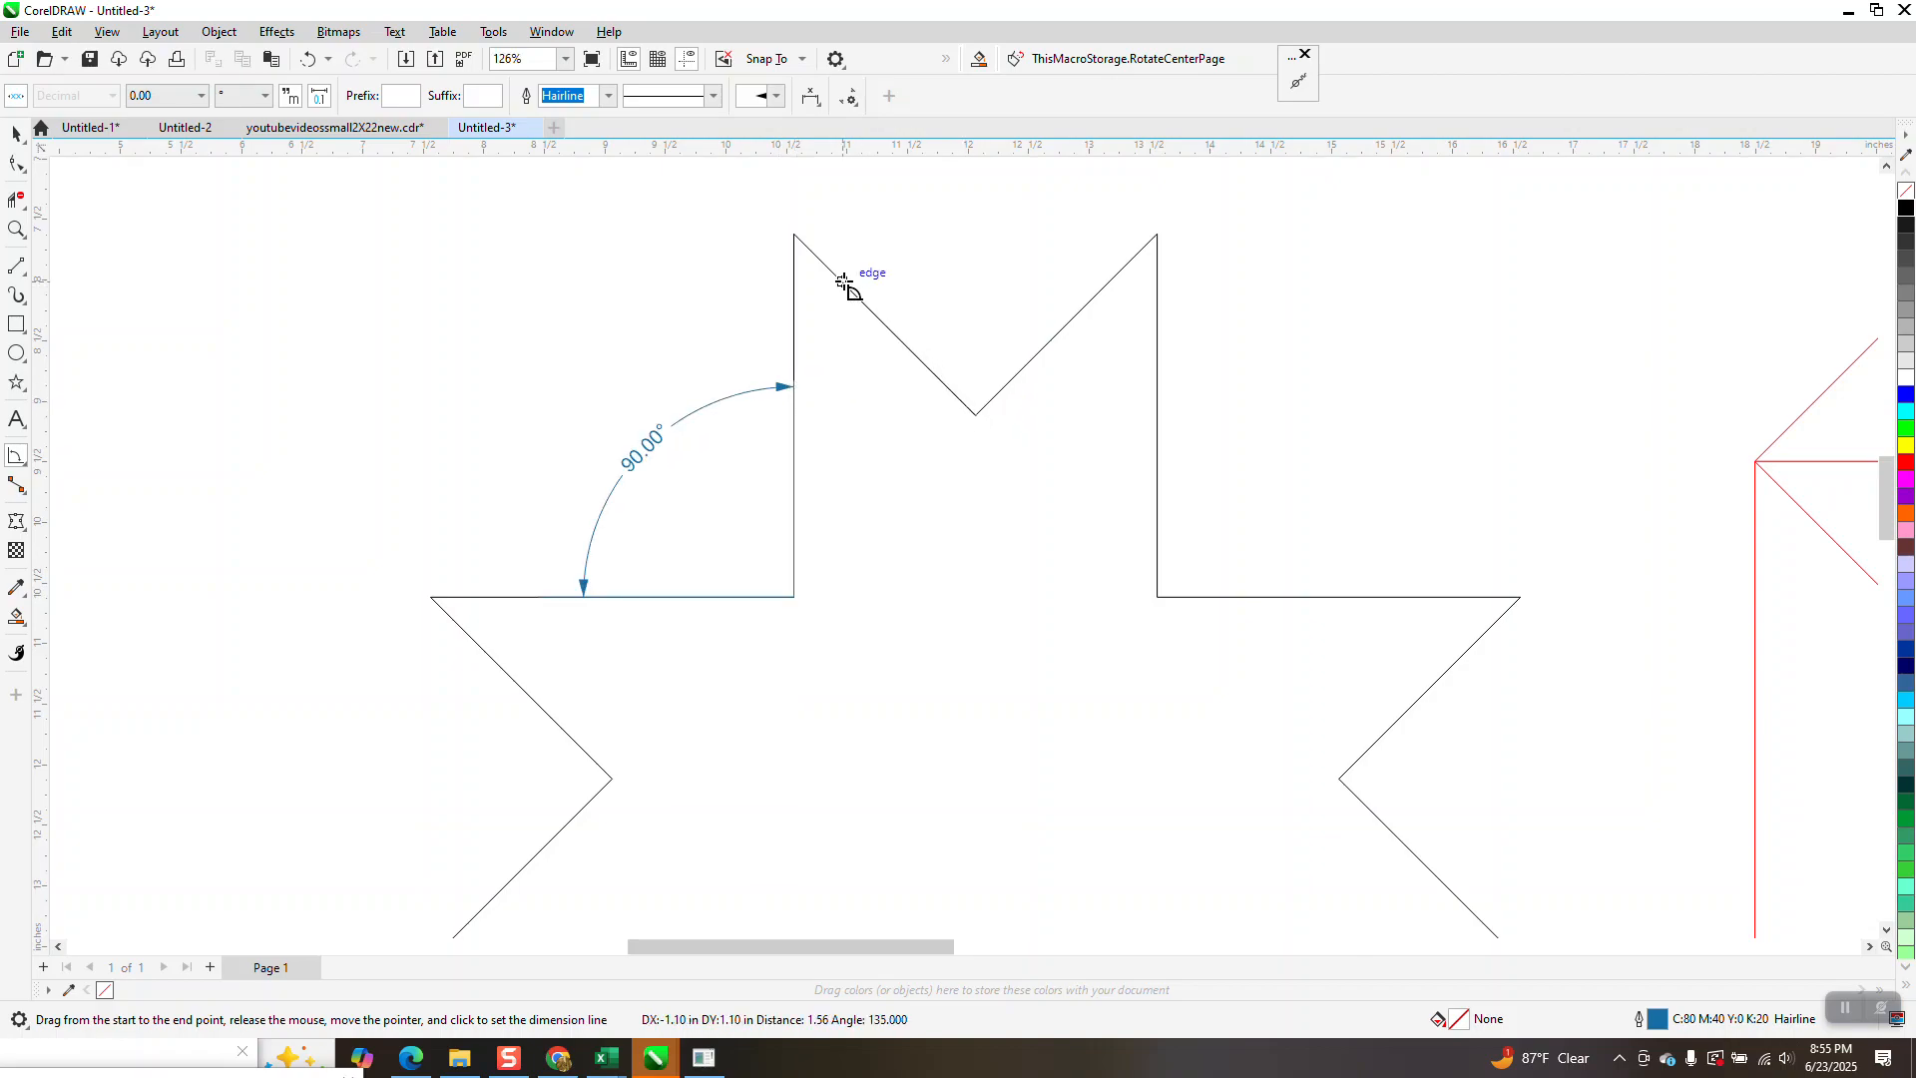
scroll(1098, 289, "down", 1)
left_click(1076, 290)
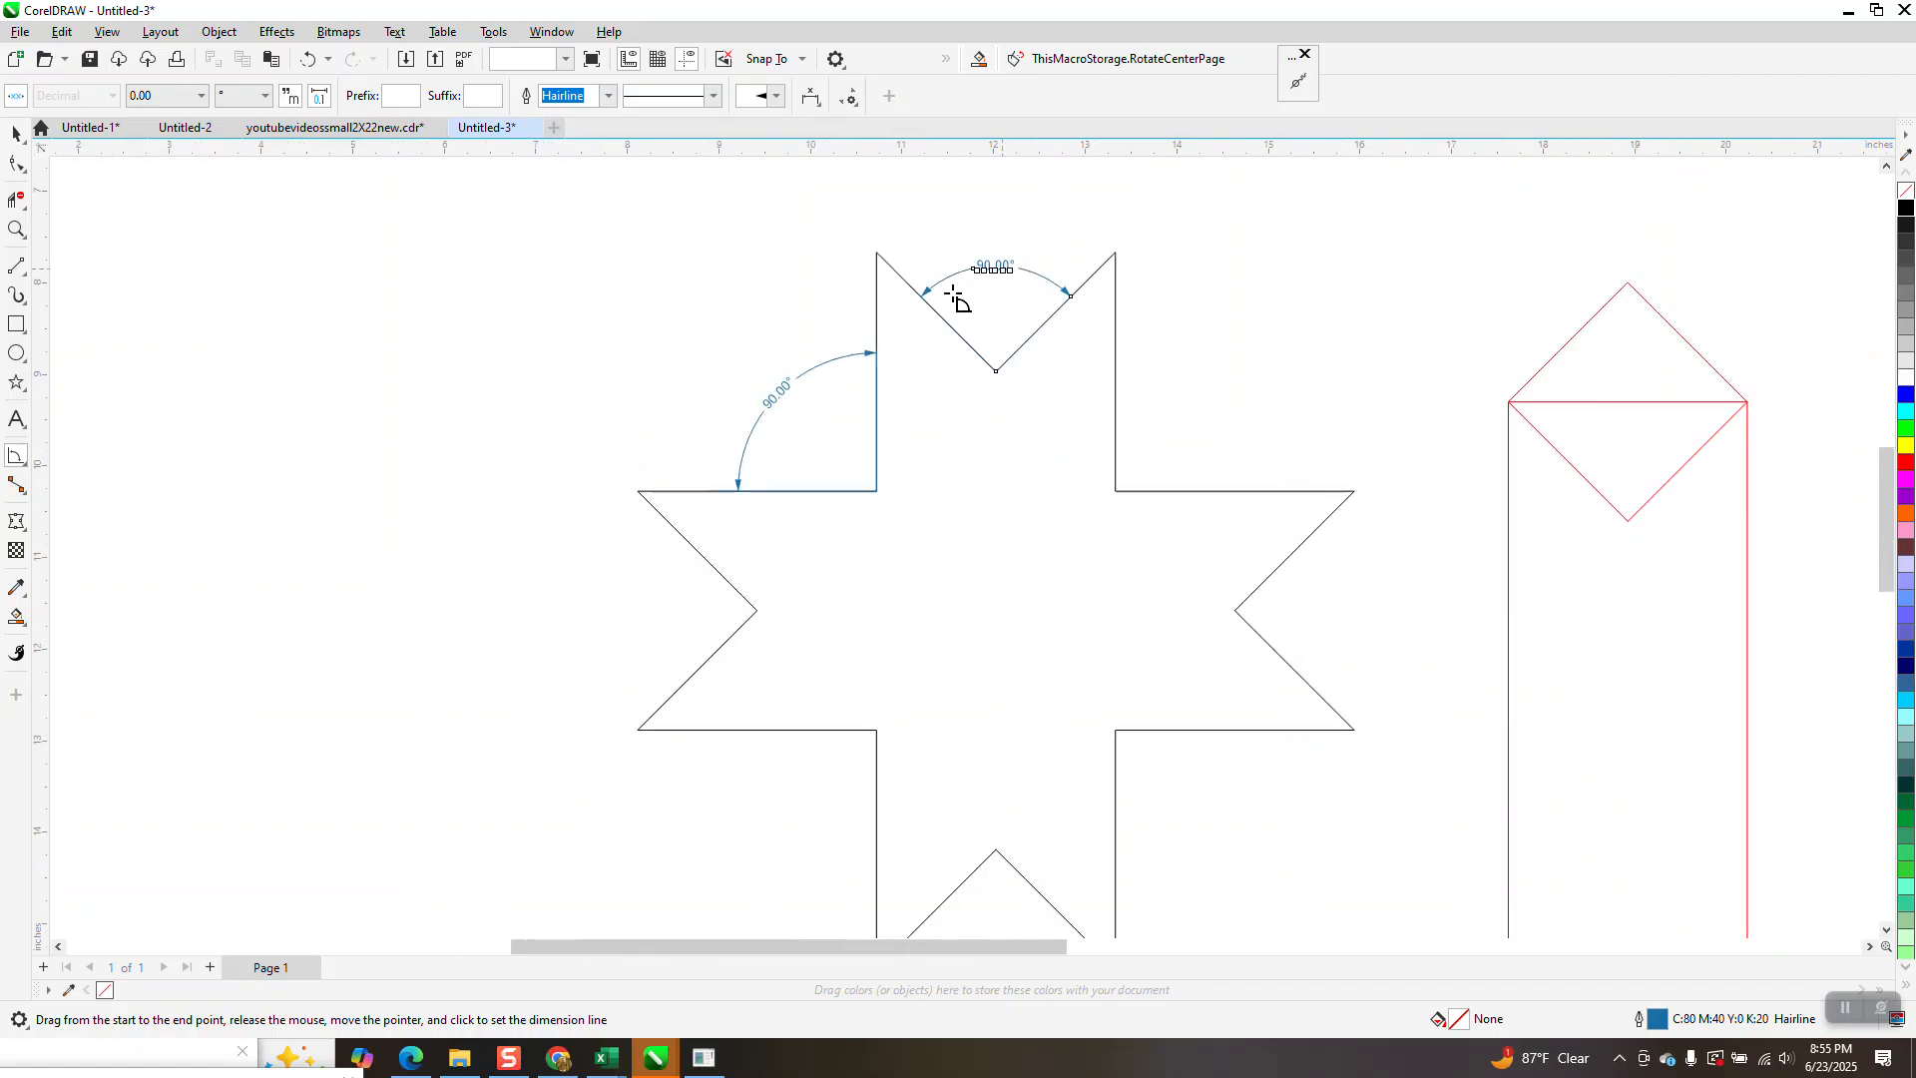
- Undo the angle dimensions, the welded star and the smart-filled shape, back to the rectangle with its two rotated squares
scroll(1076, 290, "down", 6)
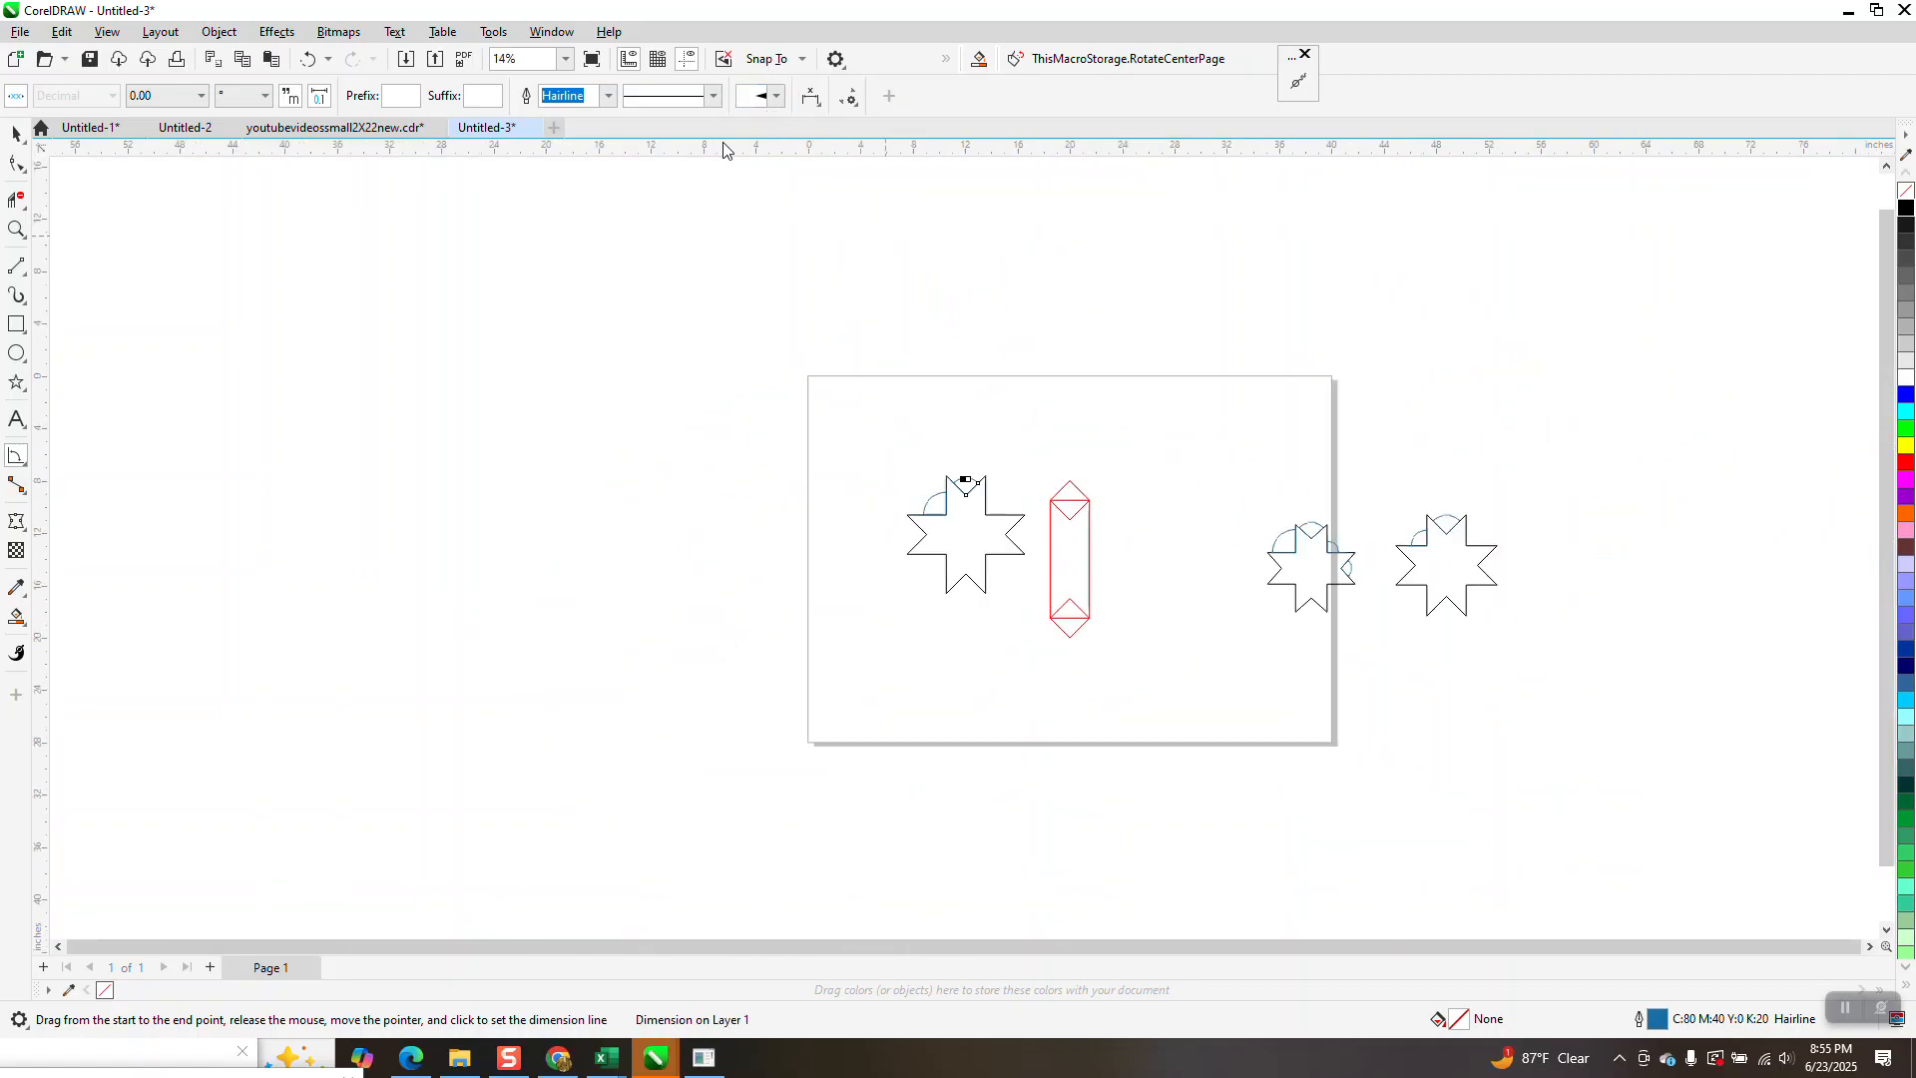
left_click(308, 58)
left_click(308, 58)
left_click(308, 58)
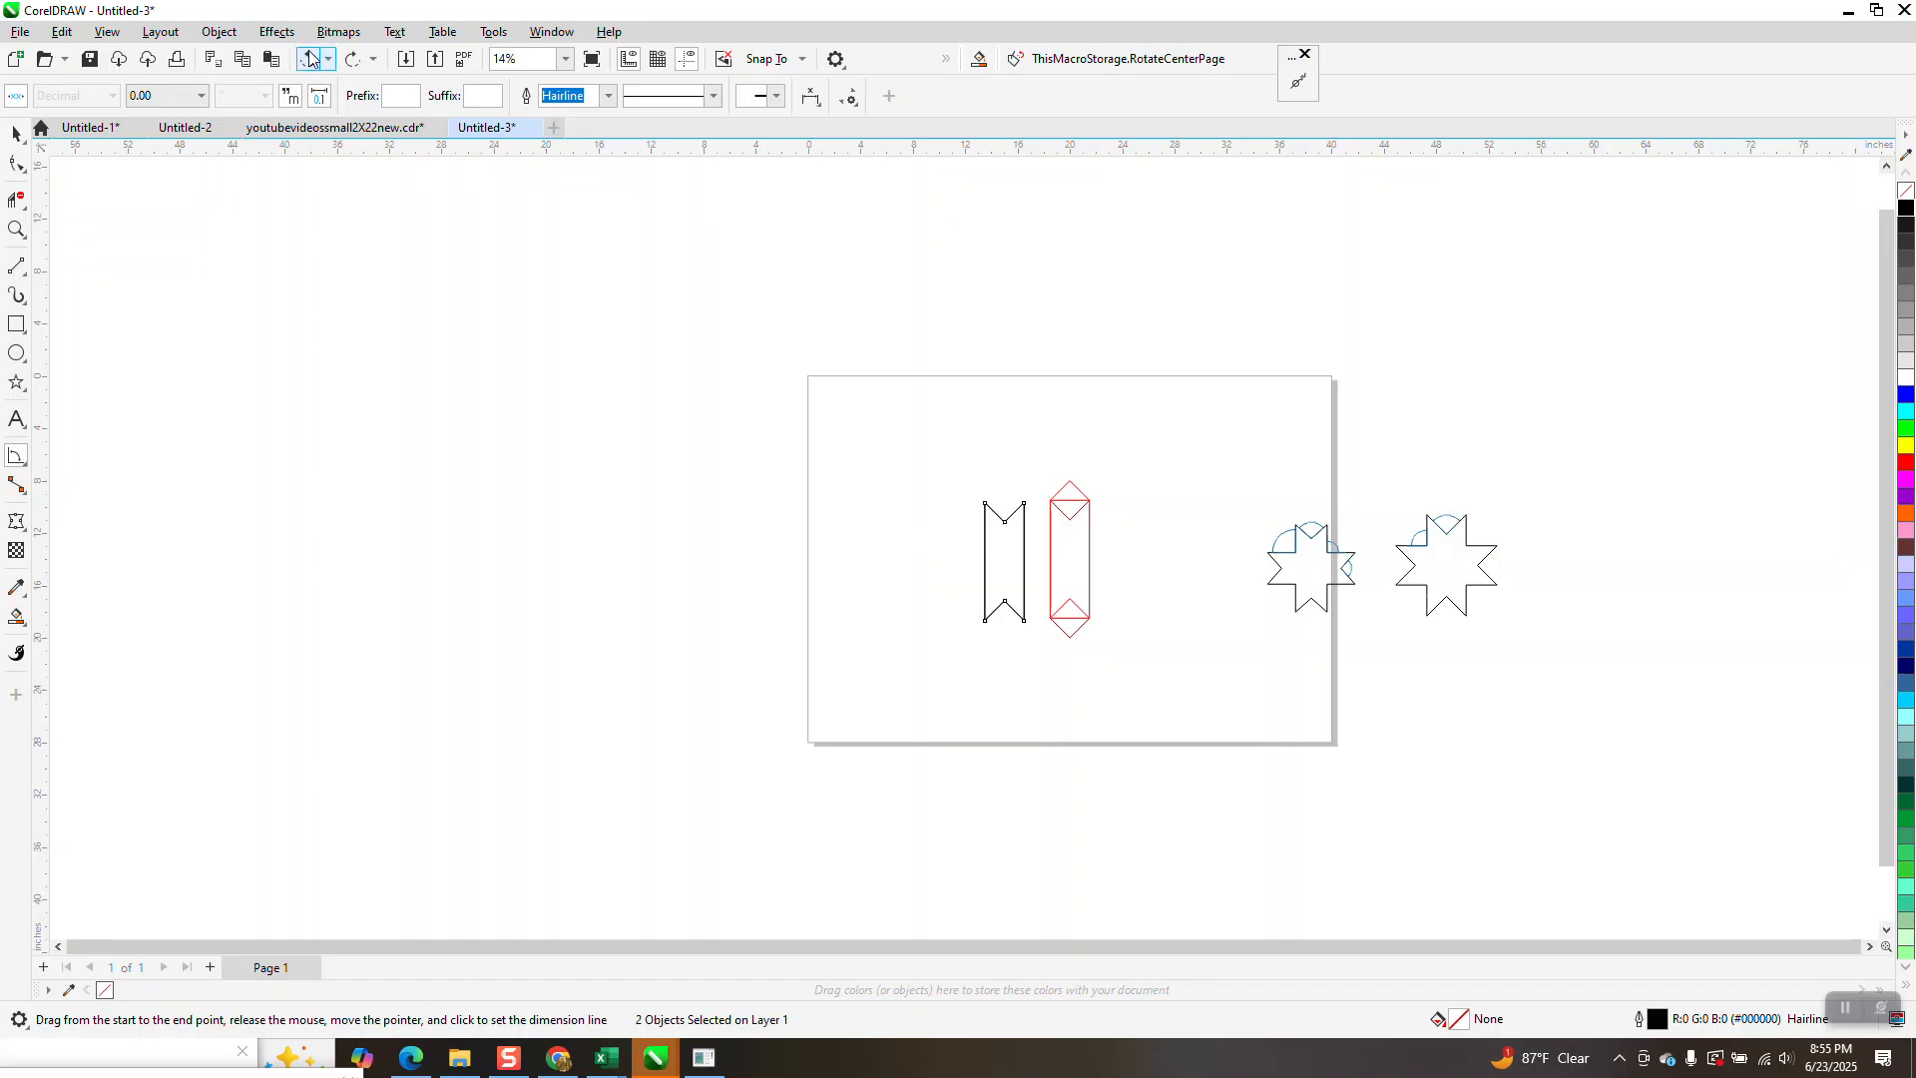
left_click(308, 58)
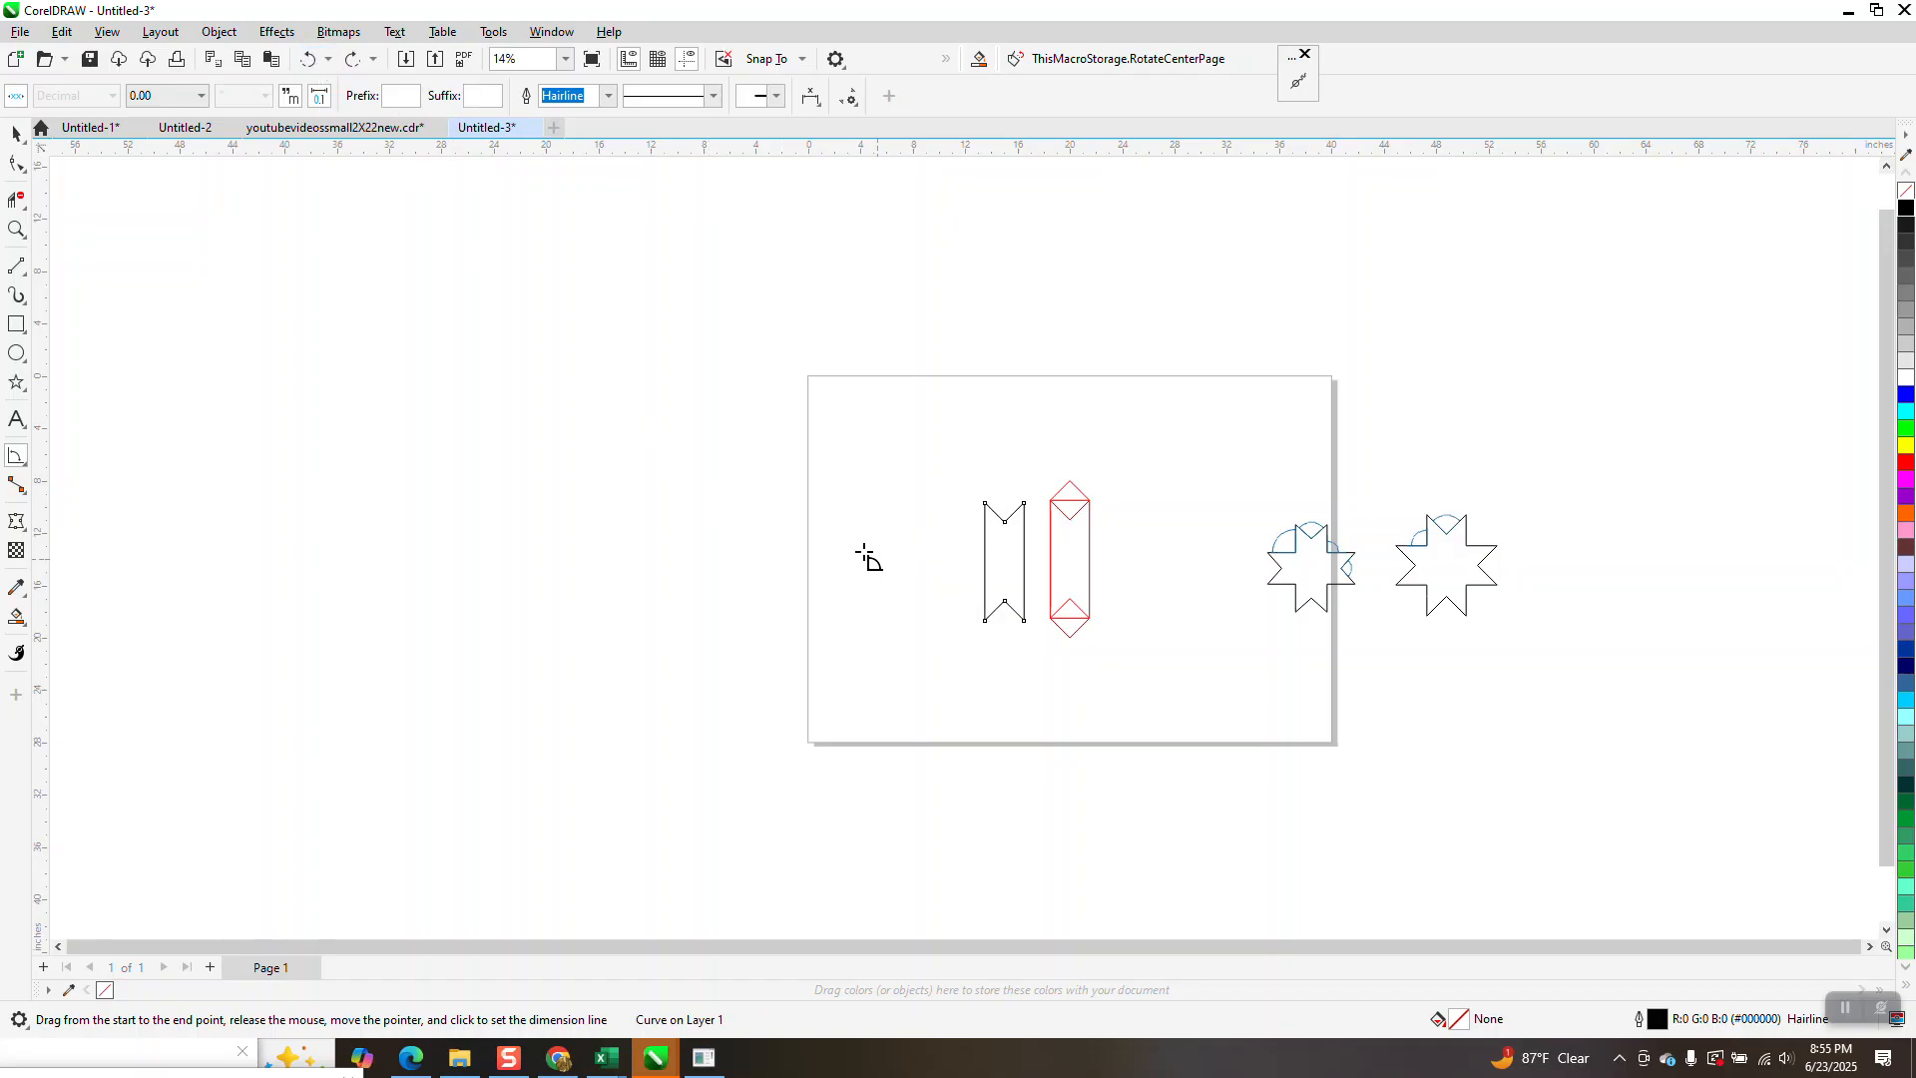
left_click(310, 59)
left_click(310, 58)
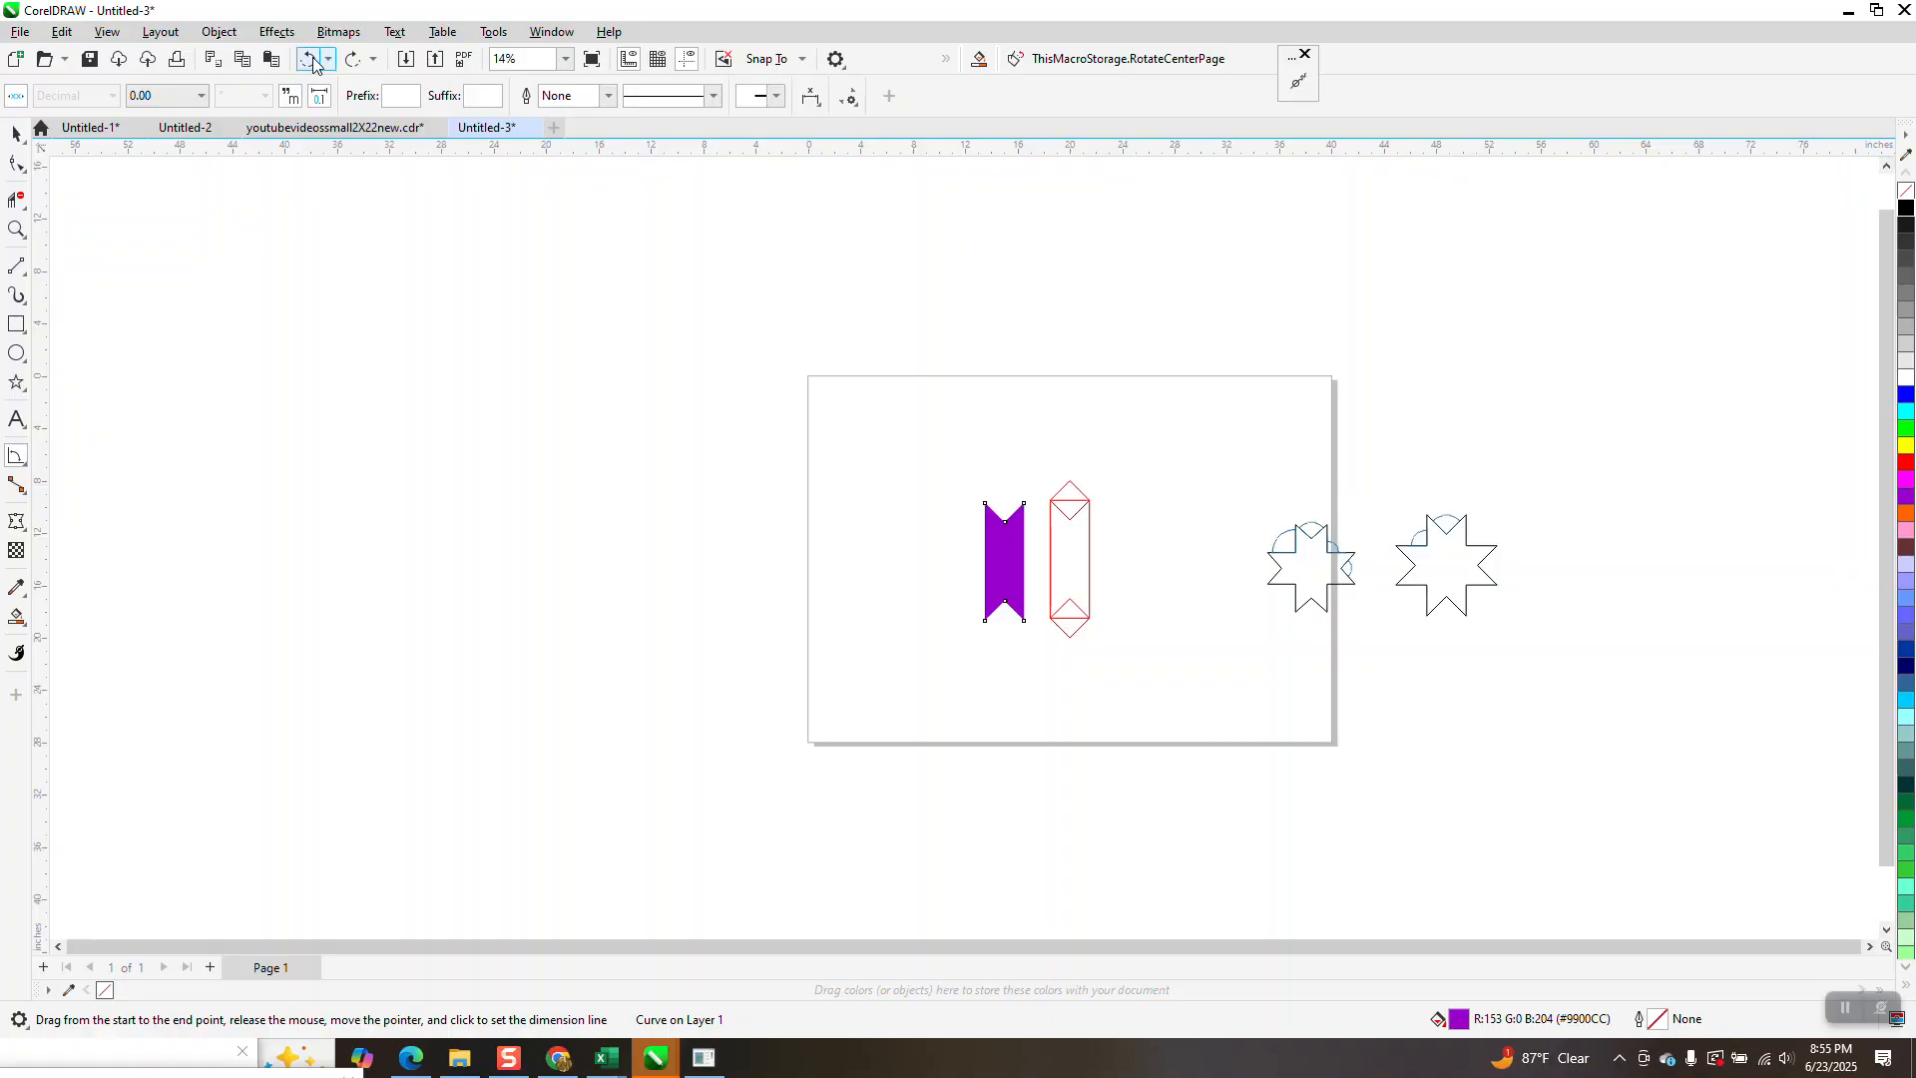
left_click(311, 59)
left_click(310, 59)
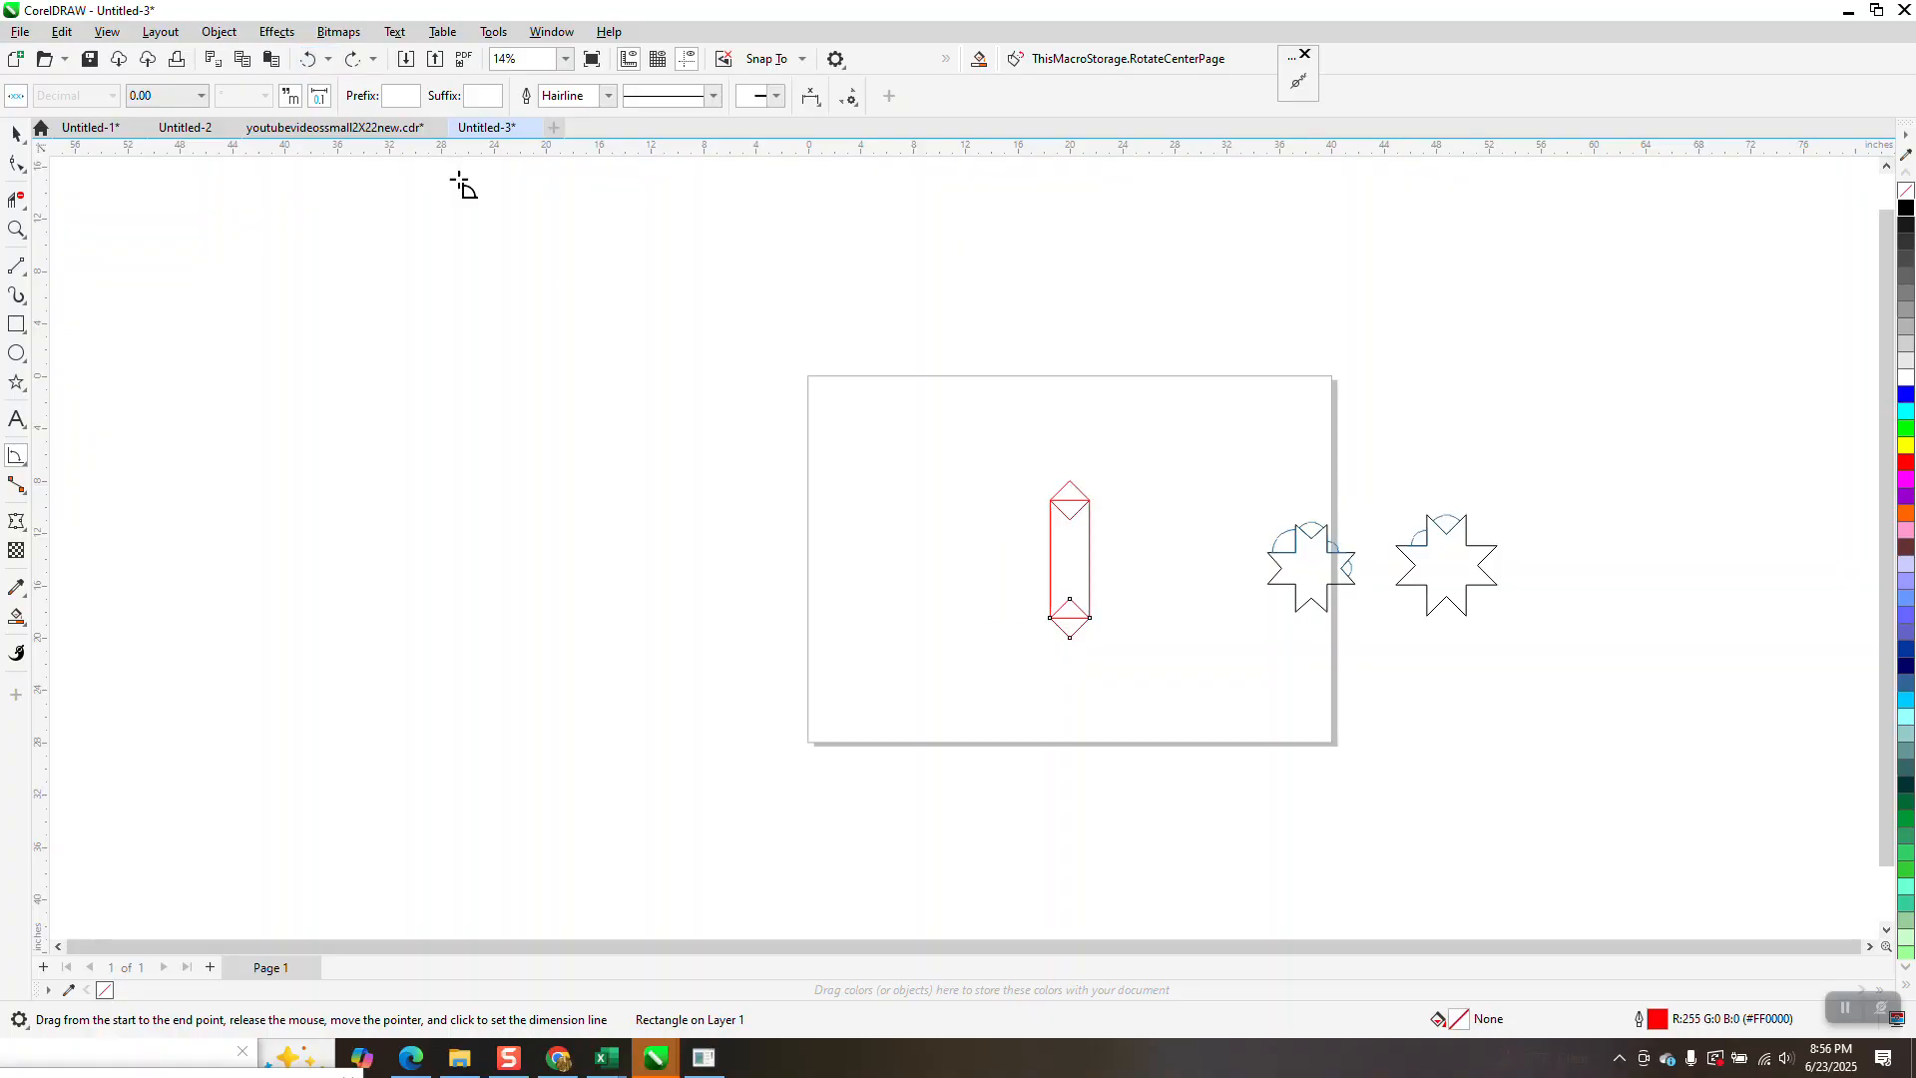
- Move the lower rotated square off the rectangle to the empty area below and right of it
left_click(16, 229)
left_click(1154, 692)
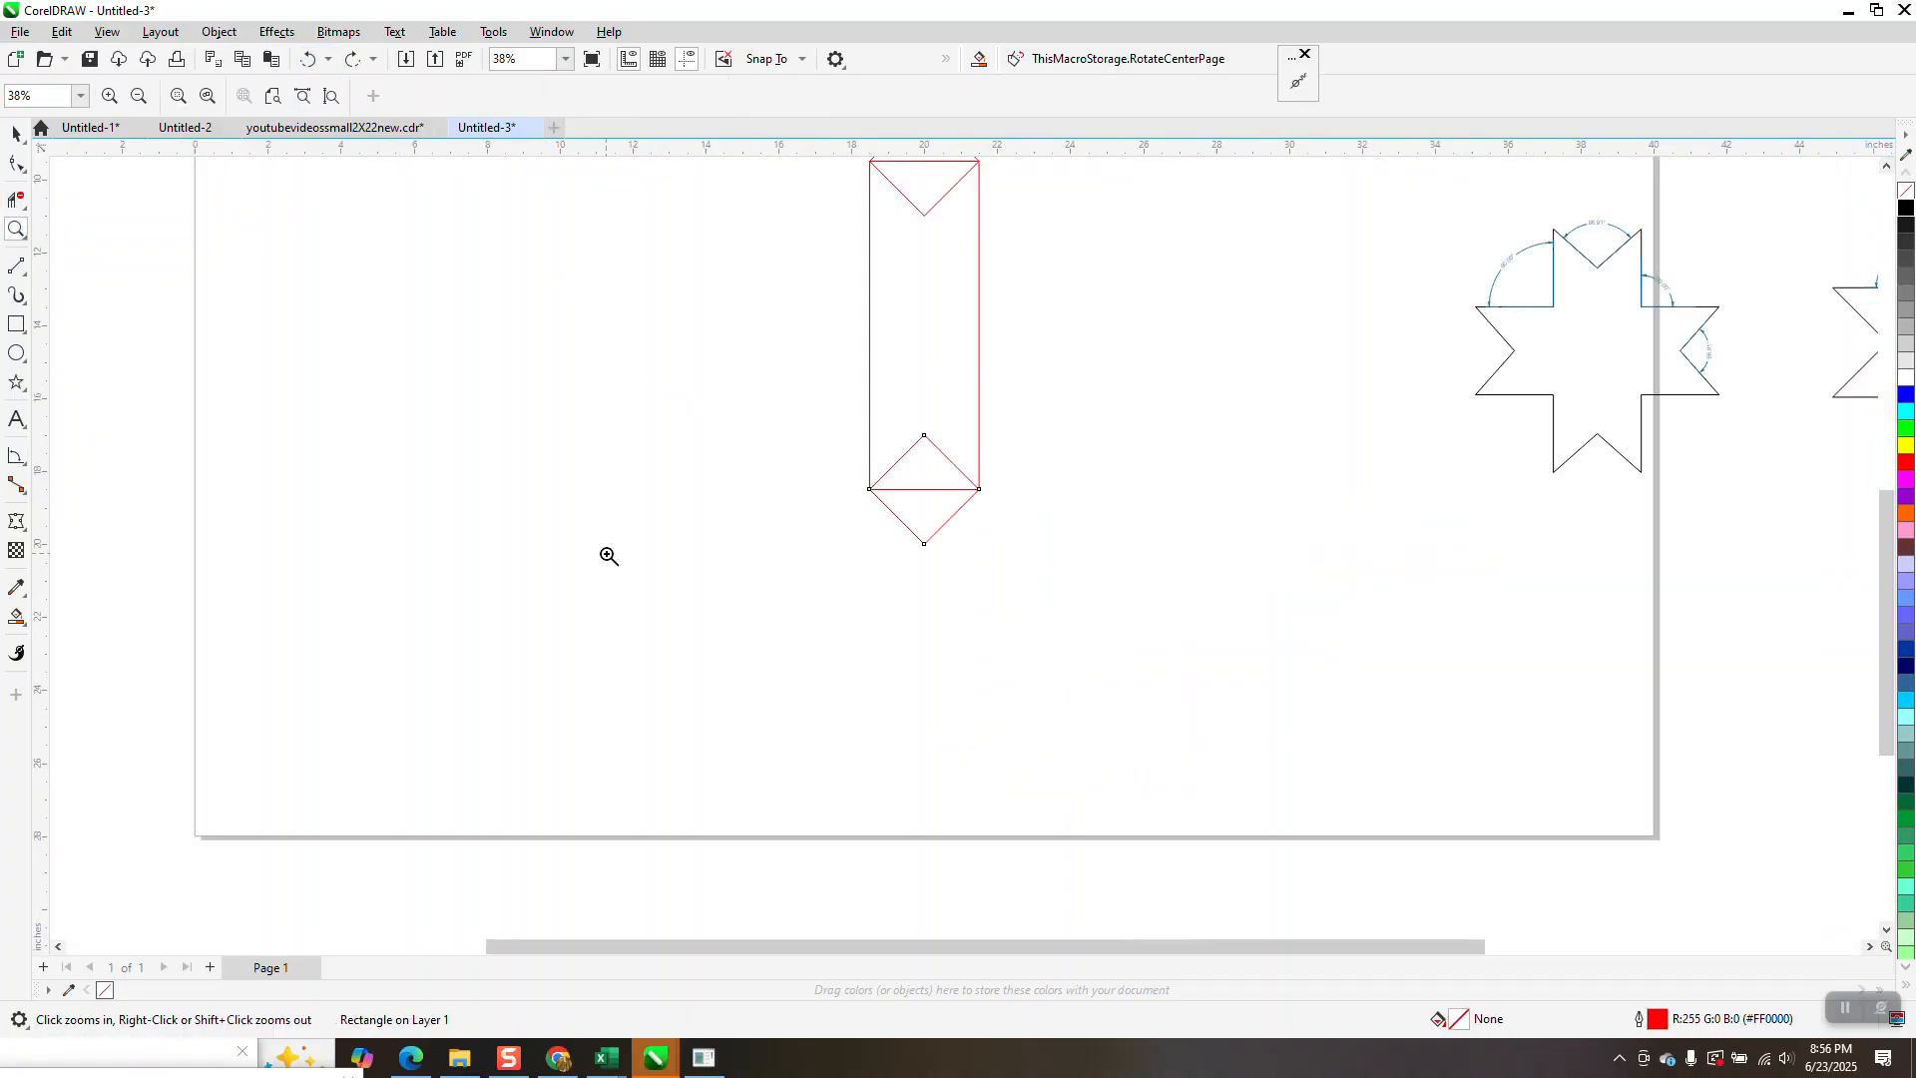
left_click(16, 132)
left_click_drag(925, 551, 1267, 737)
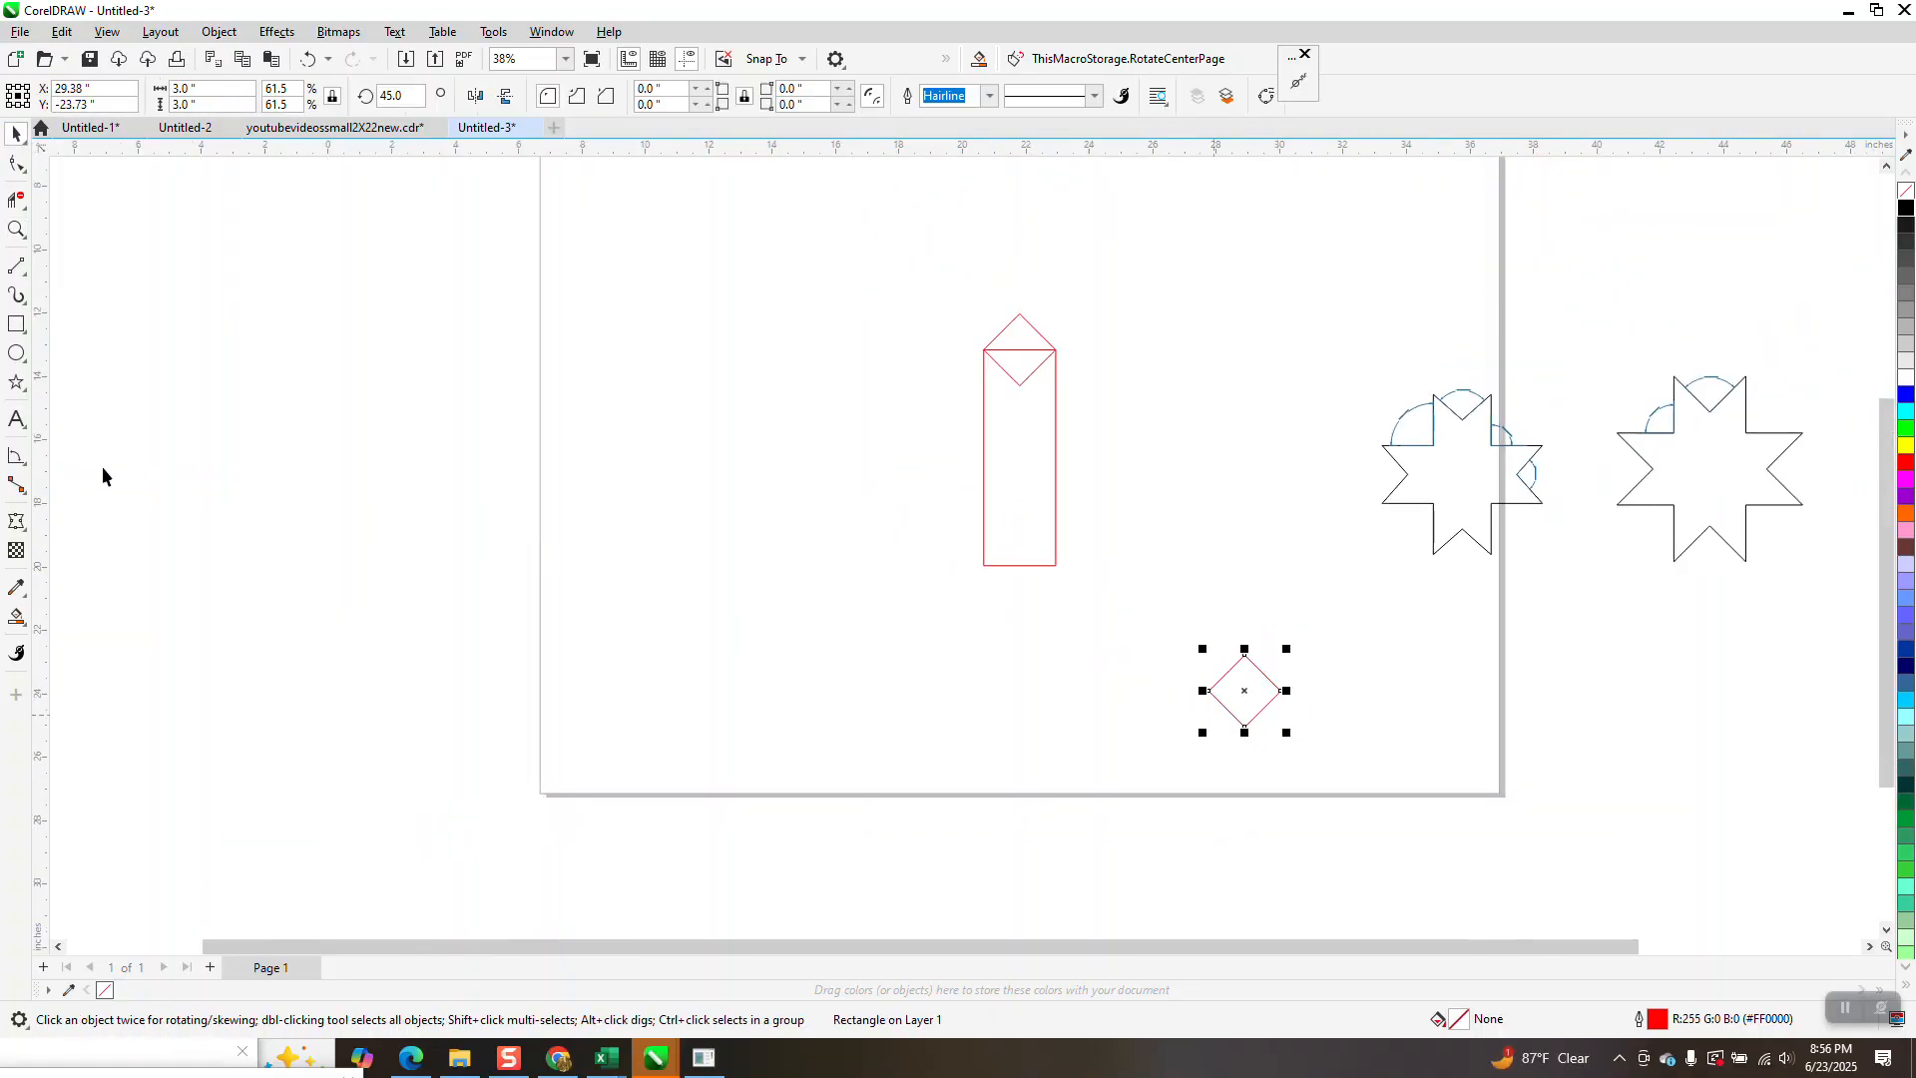
- Smart-fill the rectangle area below the remaining square and nudge the new notched shape 6 inches left
left_click(16, 616)
left_click(1038, 461)
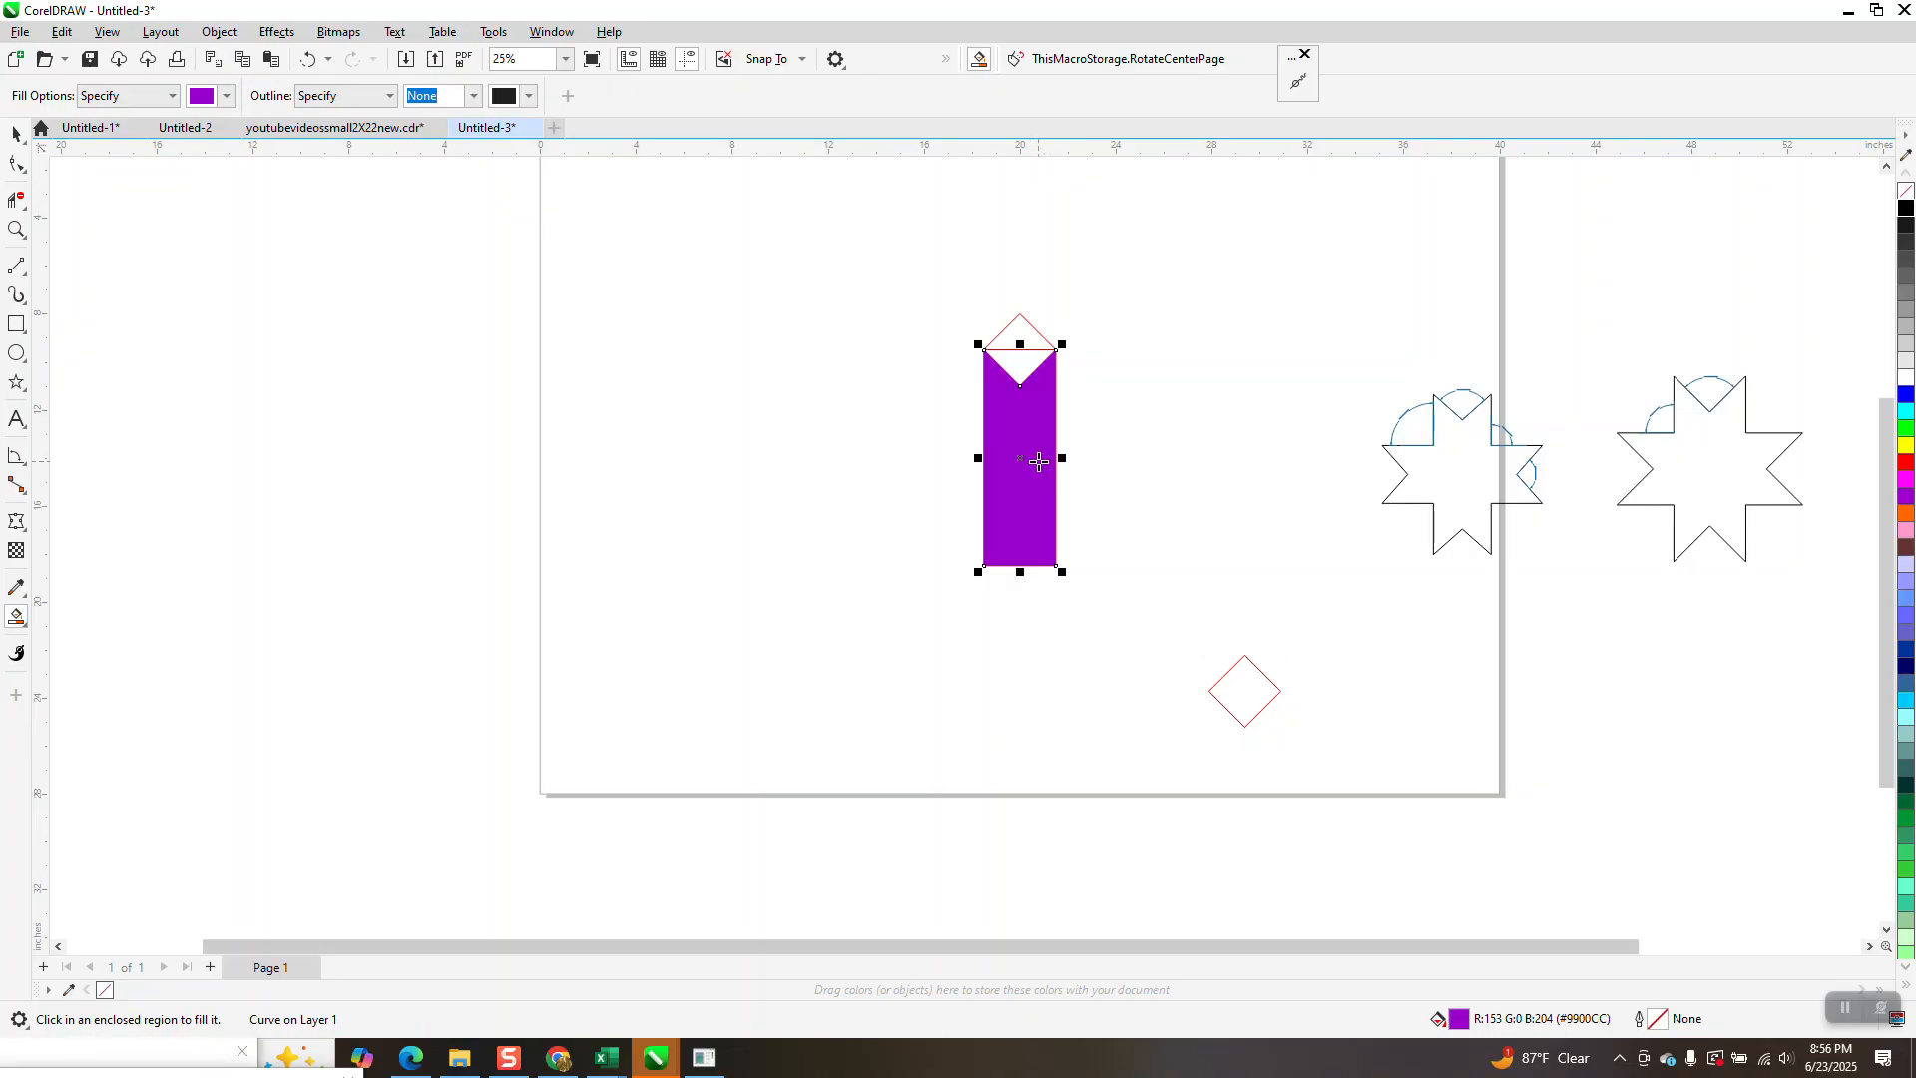
key("Left")
key("Left")
key("Left")
key("Left")
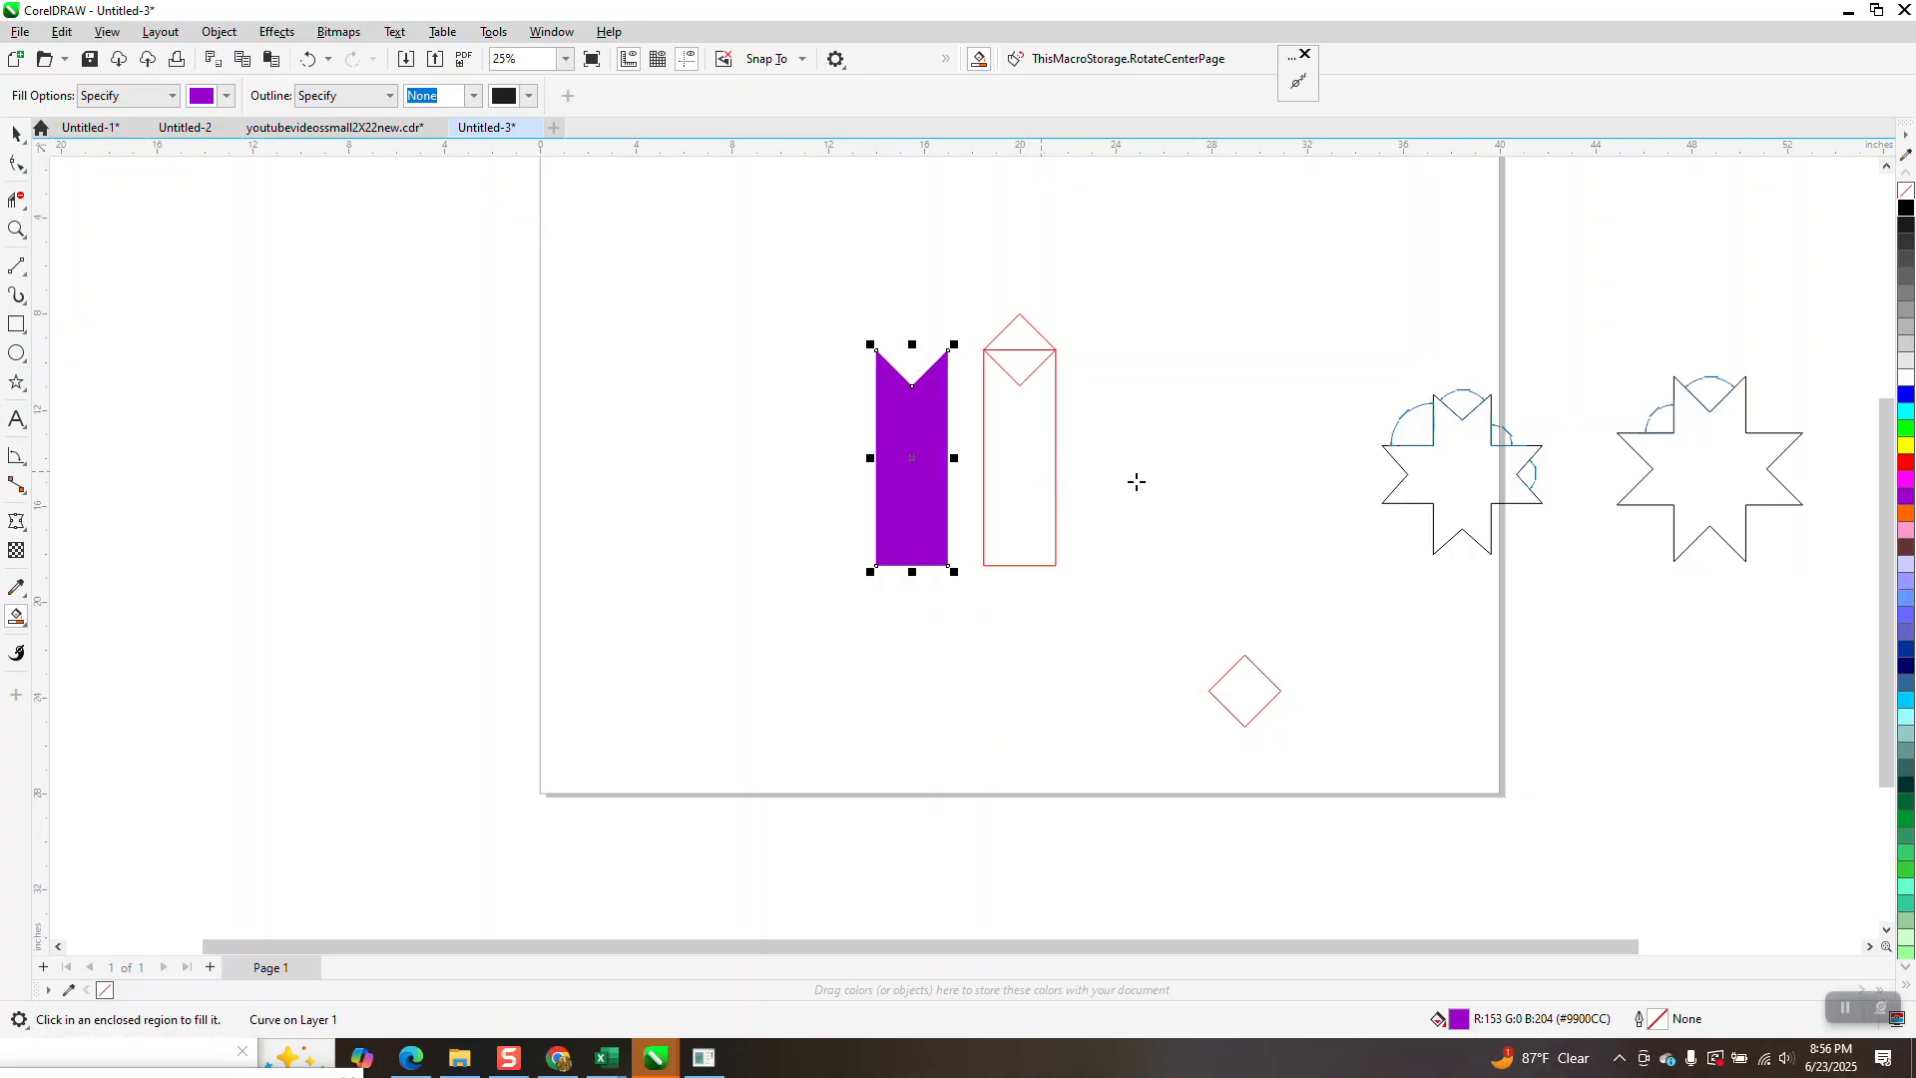
- Give the notched shape no fill and a black outline, and add a vertically mirrored copy on top of it
left_click(1906, 190)
right_click(1907, 208)
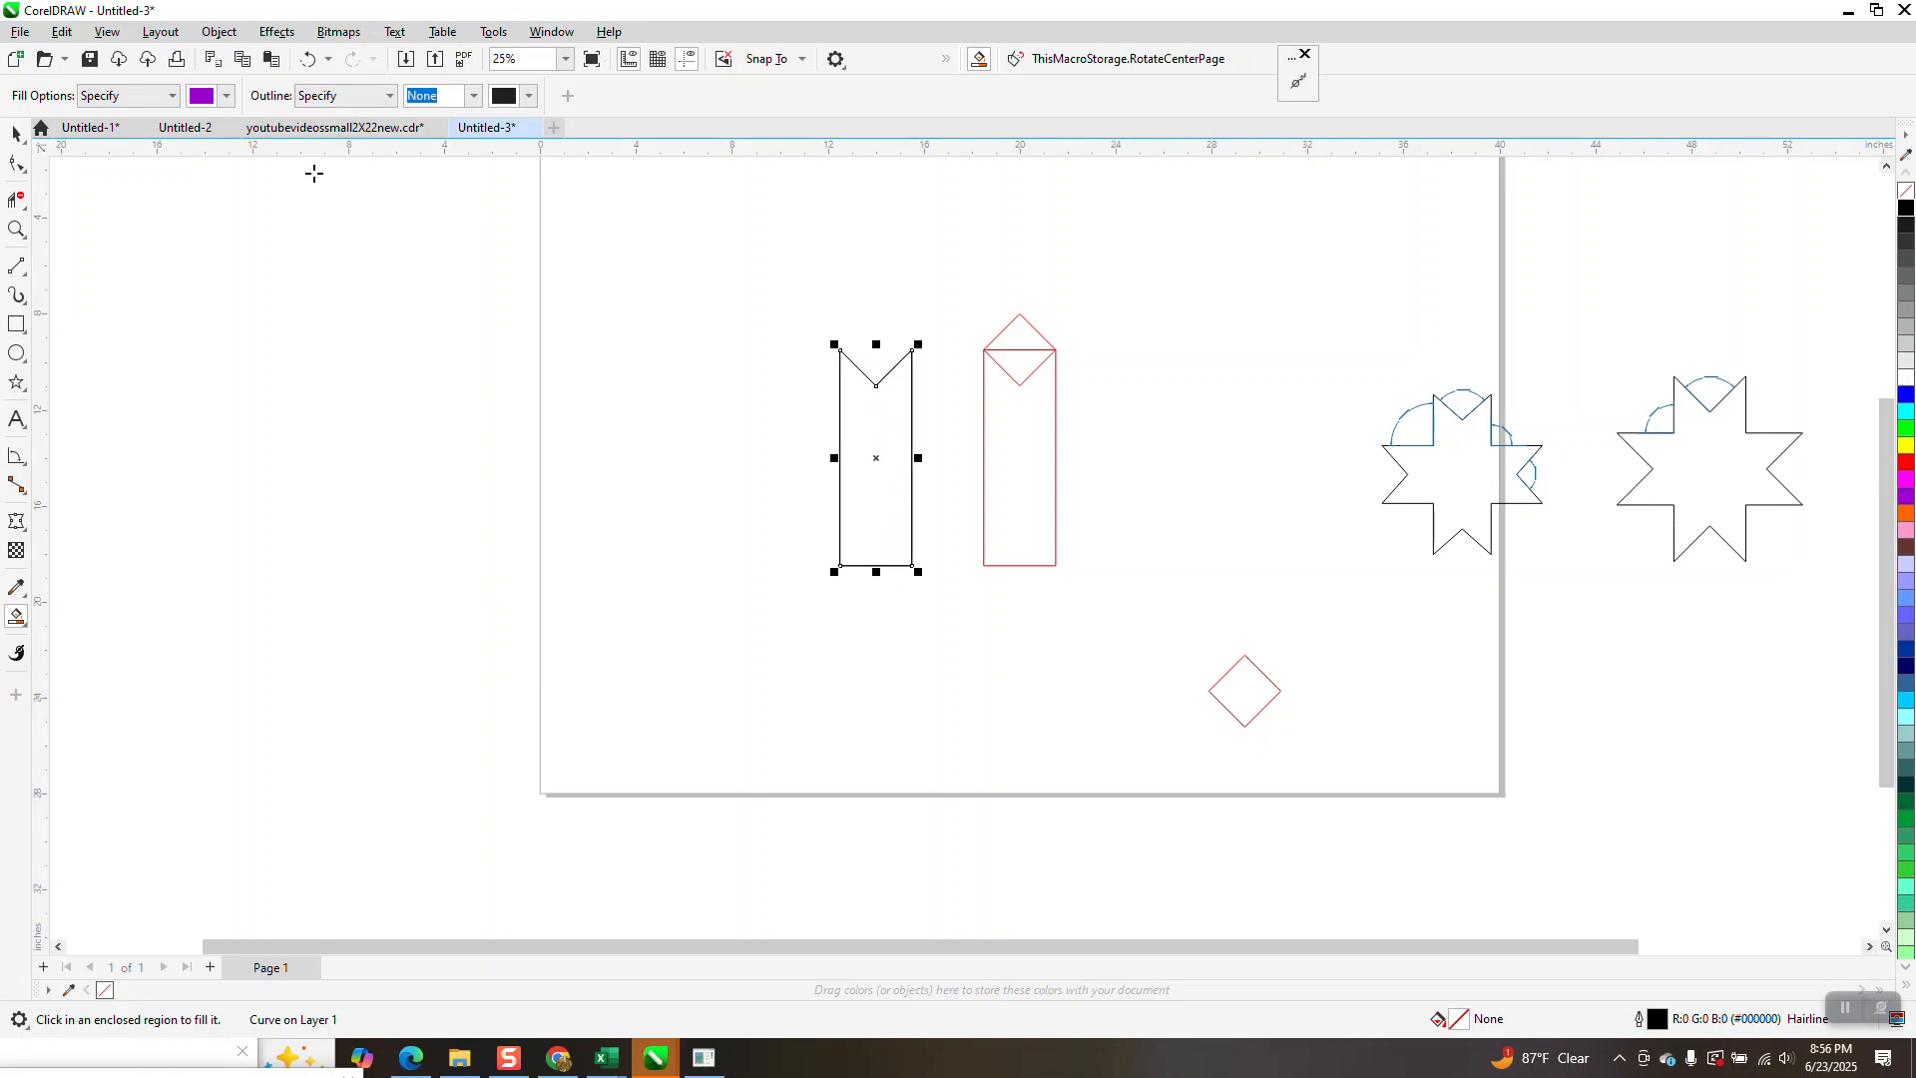
left_click(16, 133)
left_click(504, 96)
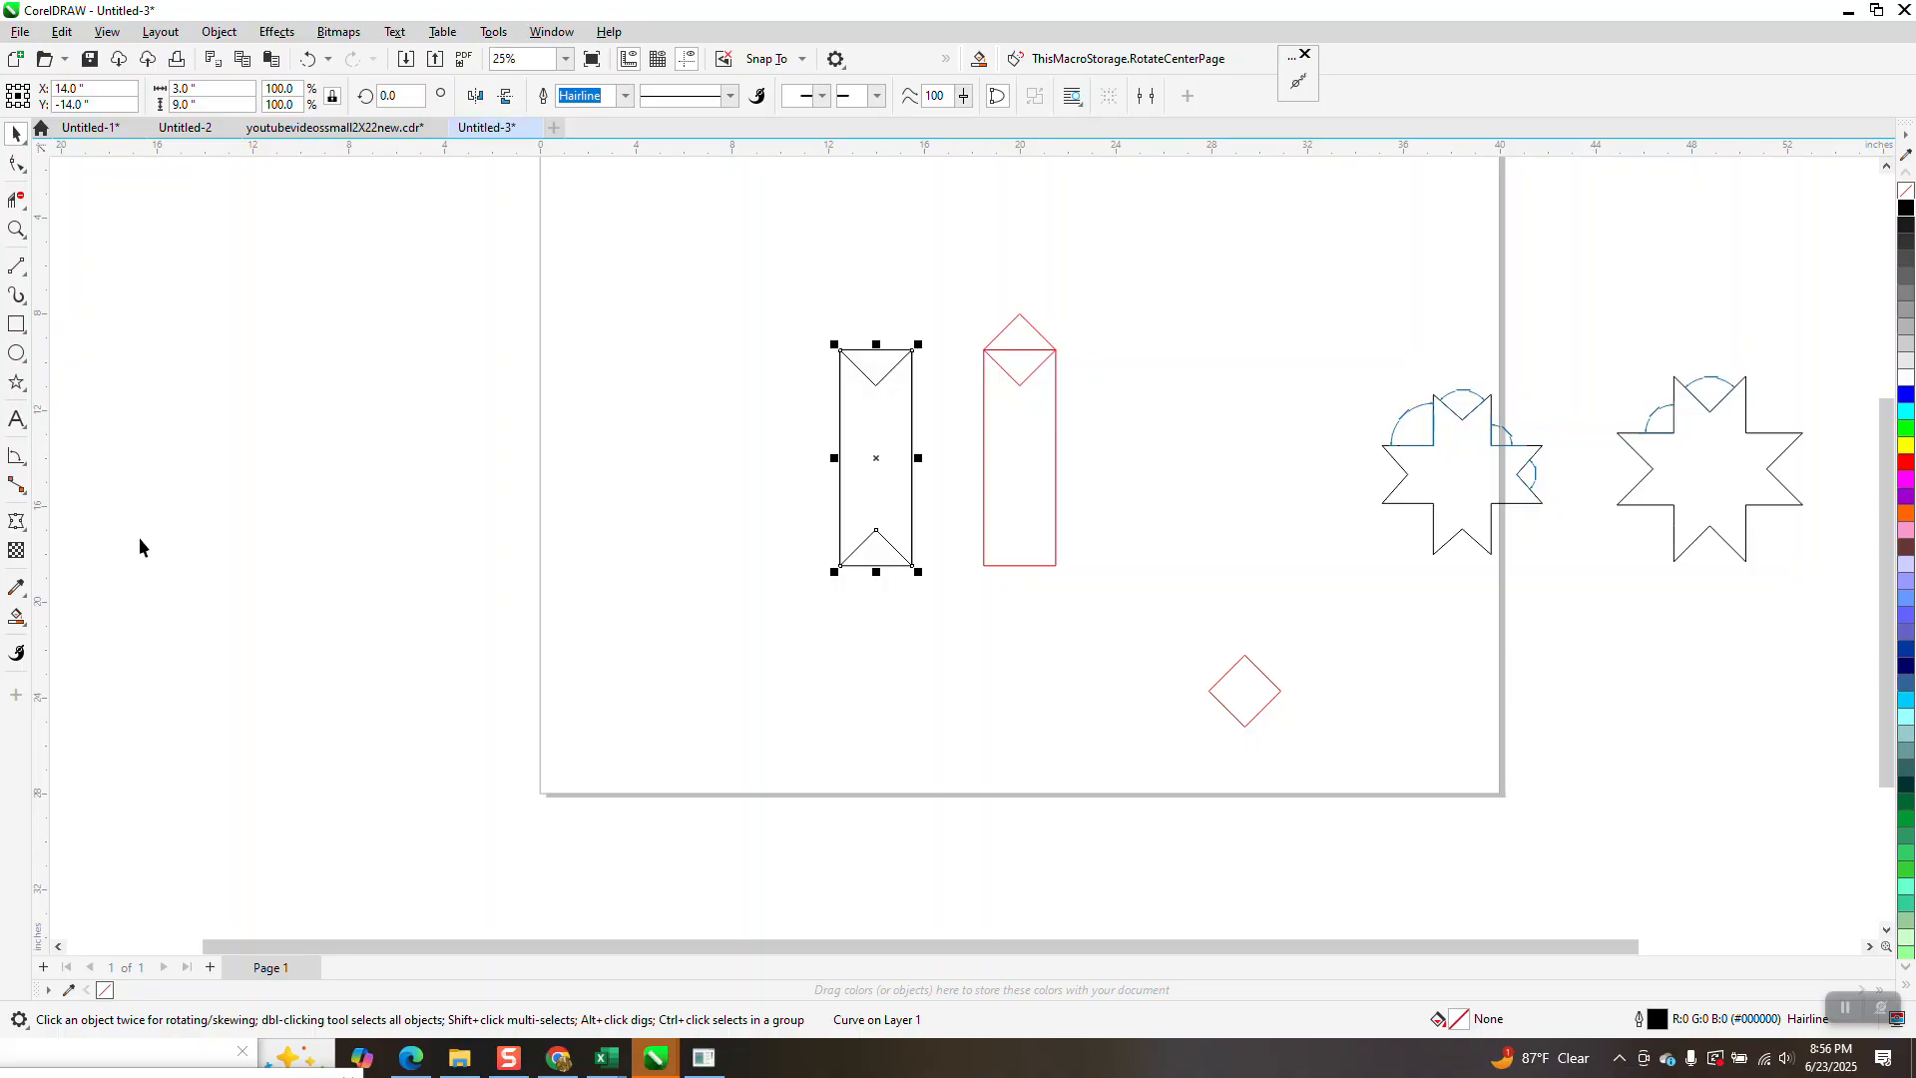
- Smart-fill the area between the two opposite notches and move the new shape left, with no fill and a black outline
left_click(14, 615)
left_click(892, 511)
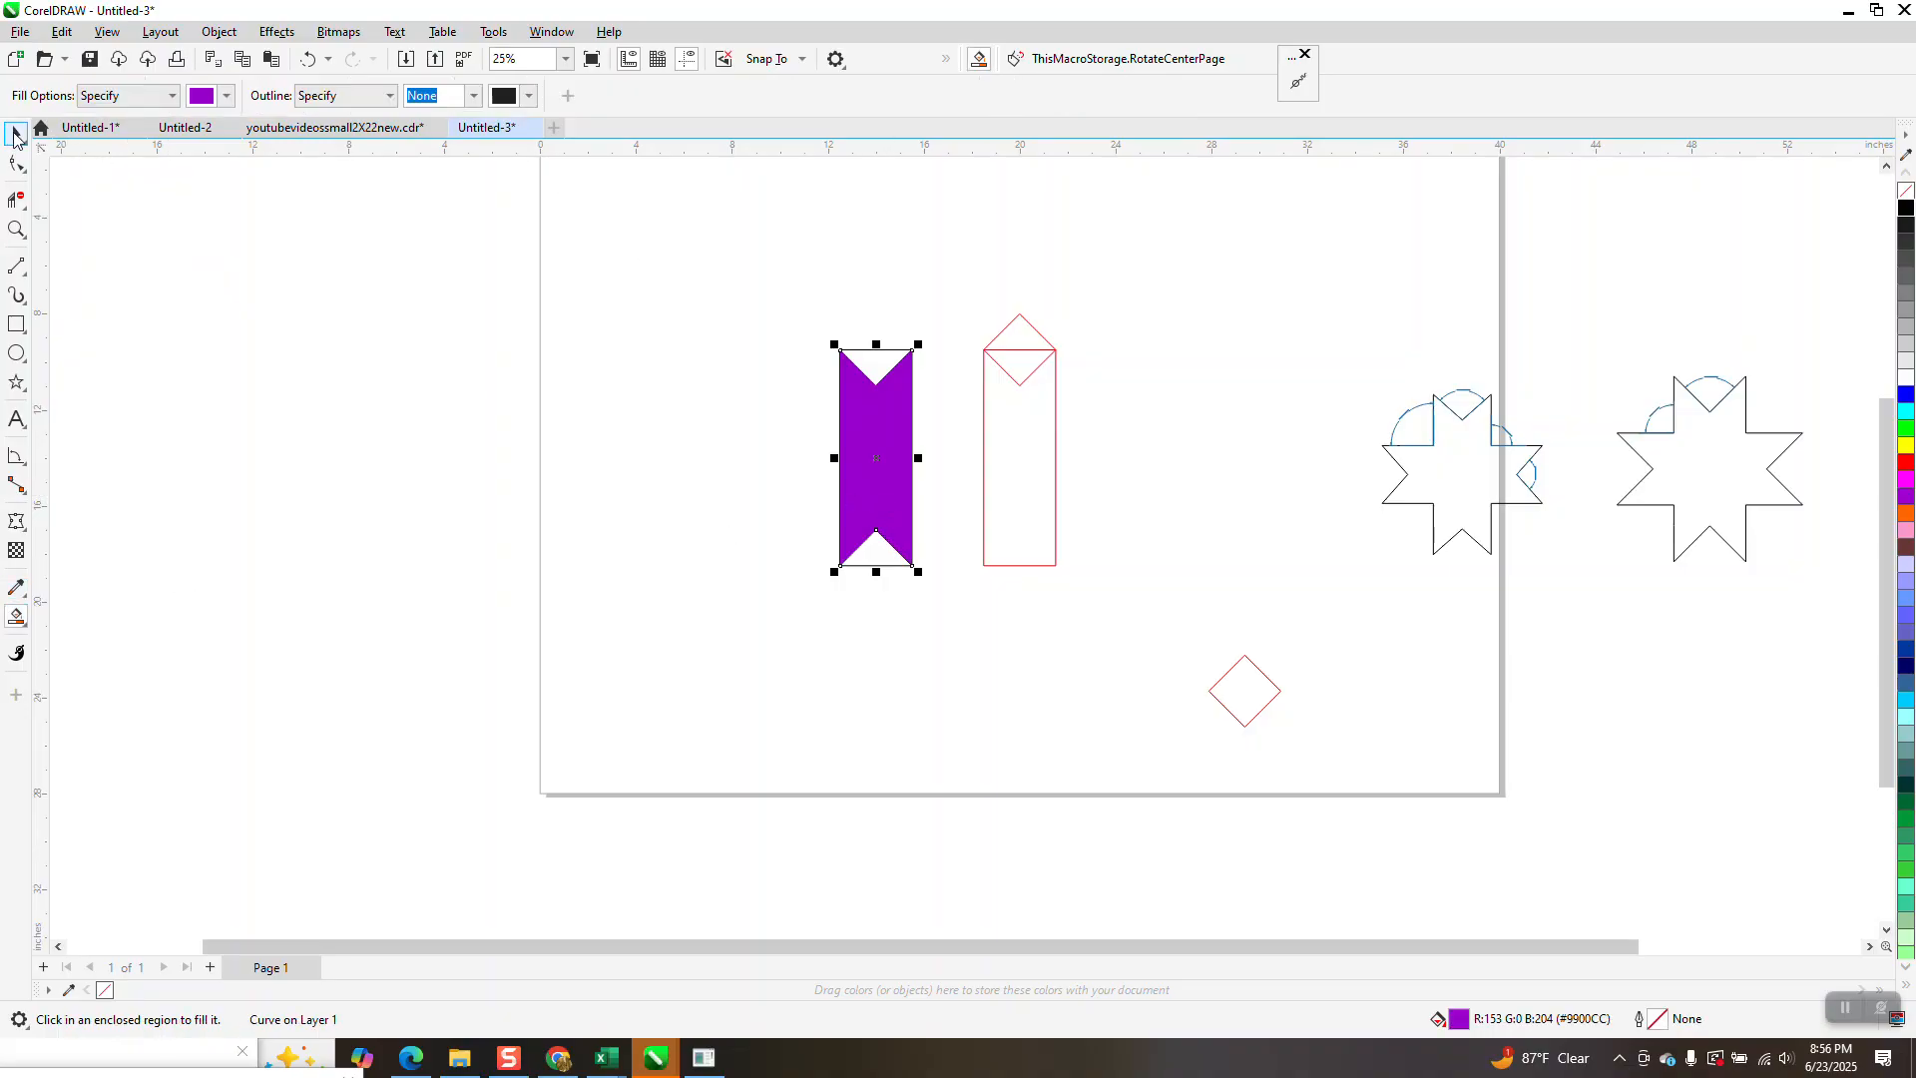
left_click(16, 133)
left_click_drag(861, 417, 610, 428)
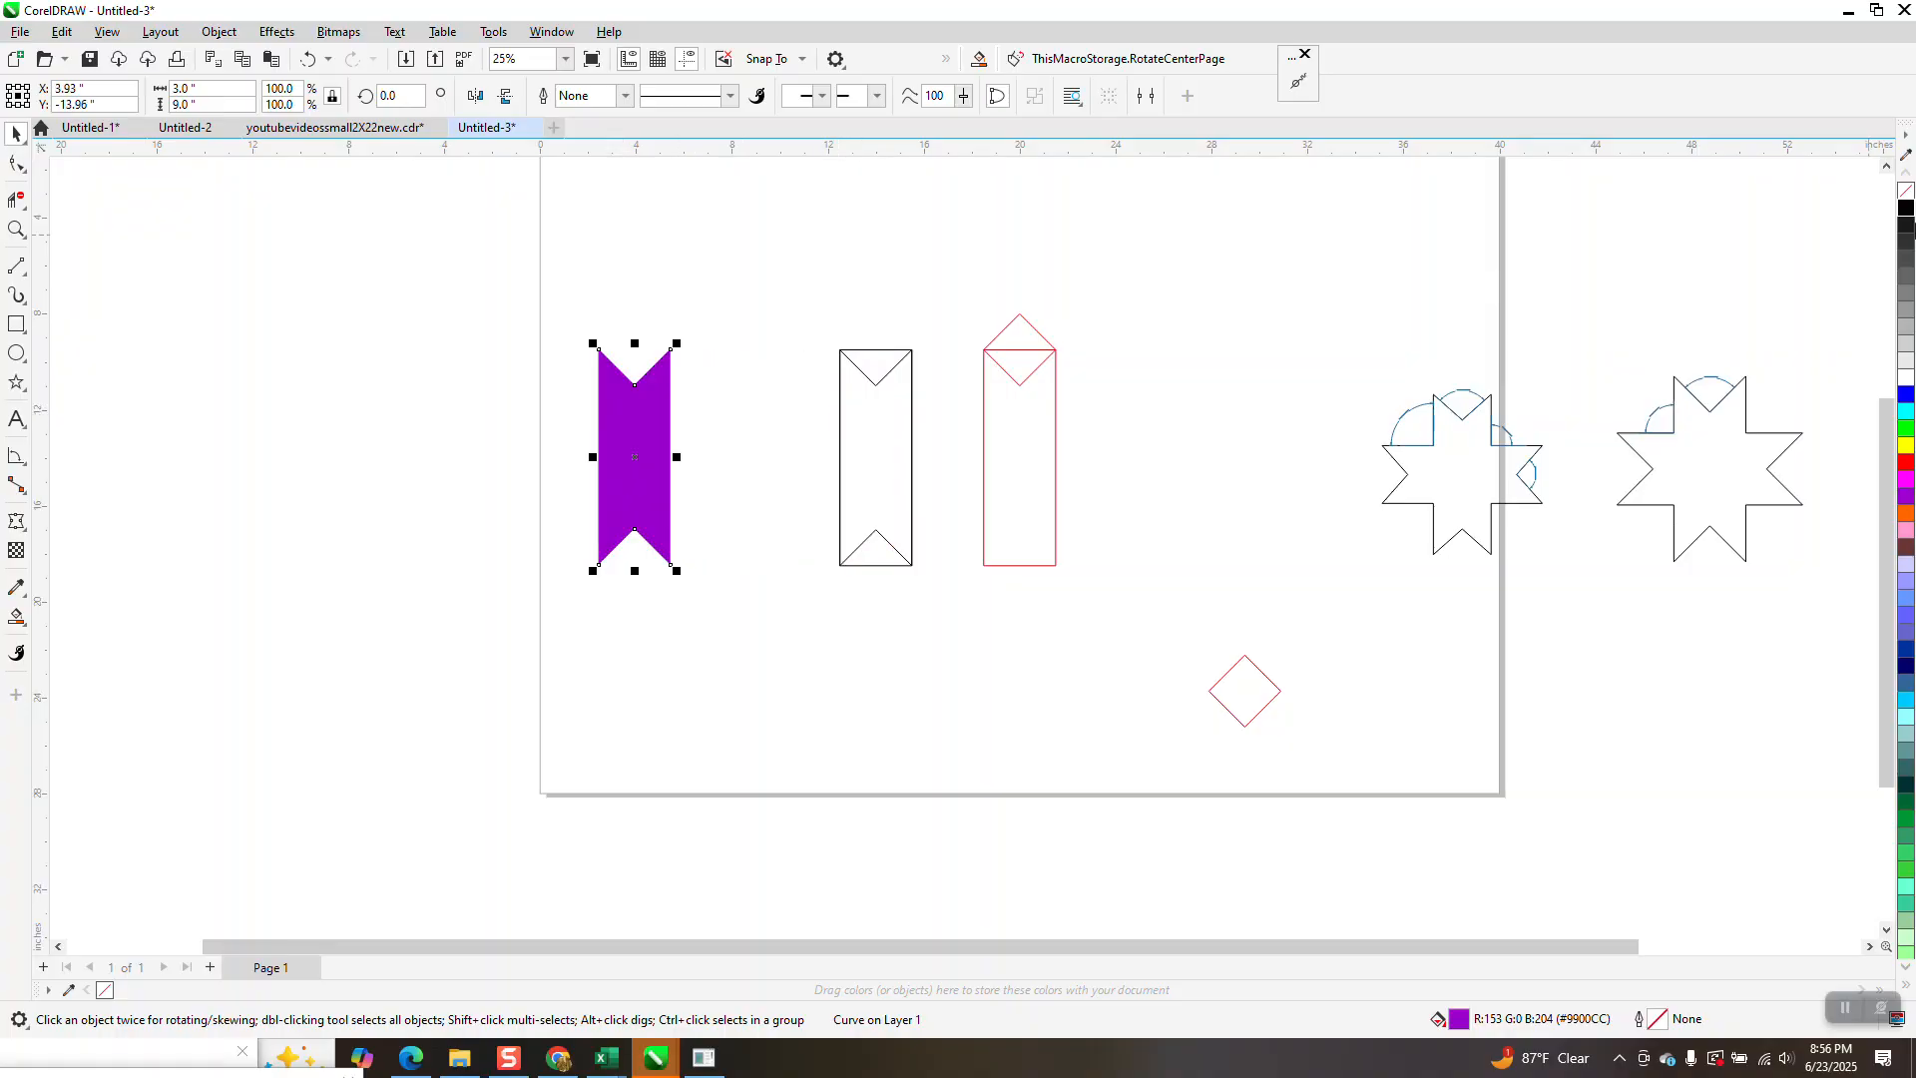
left_click(1904, 191)
right_click(1907, 207)
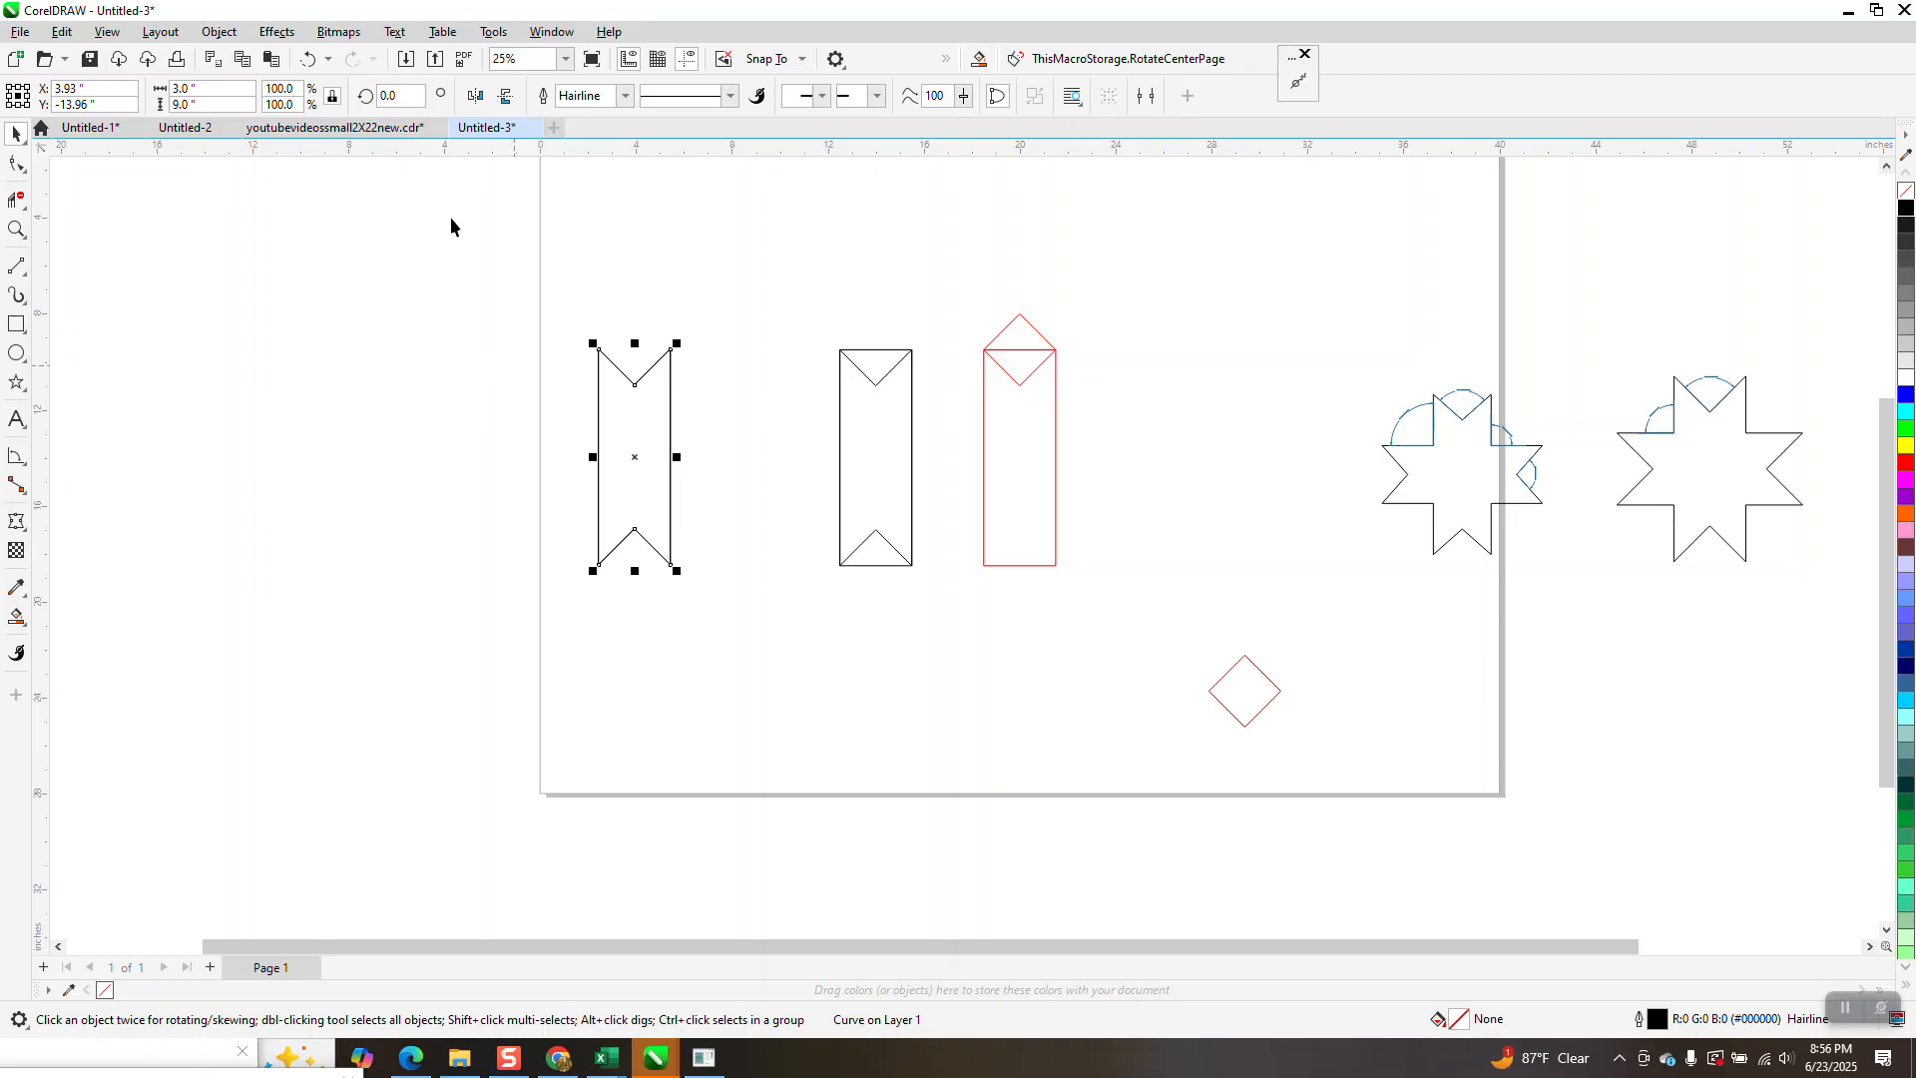
- Add a copy of the double-notched shape rotated 90 degrees and weld the two into an eight-pointed star
left_click(399, 96)
type("90")
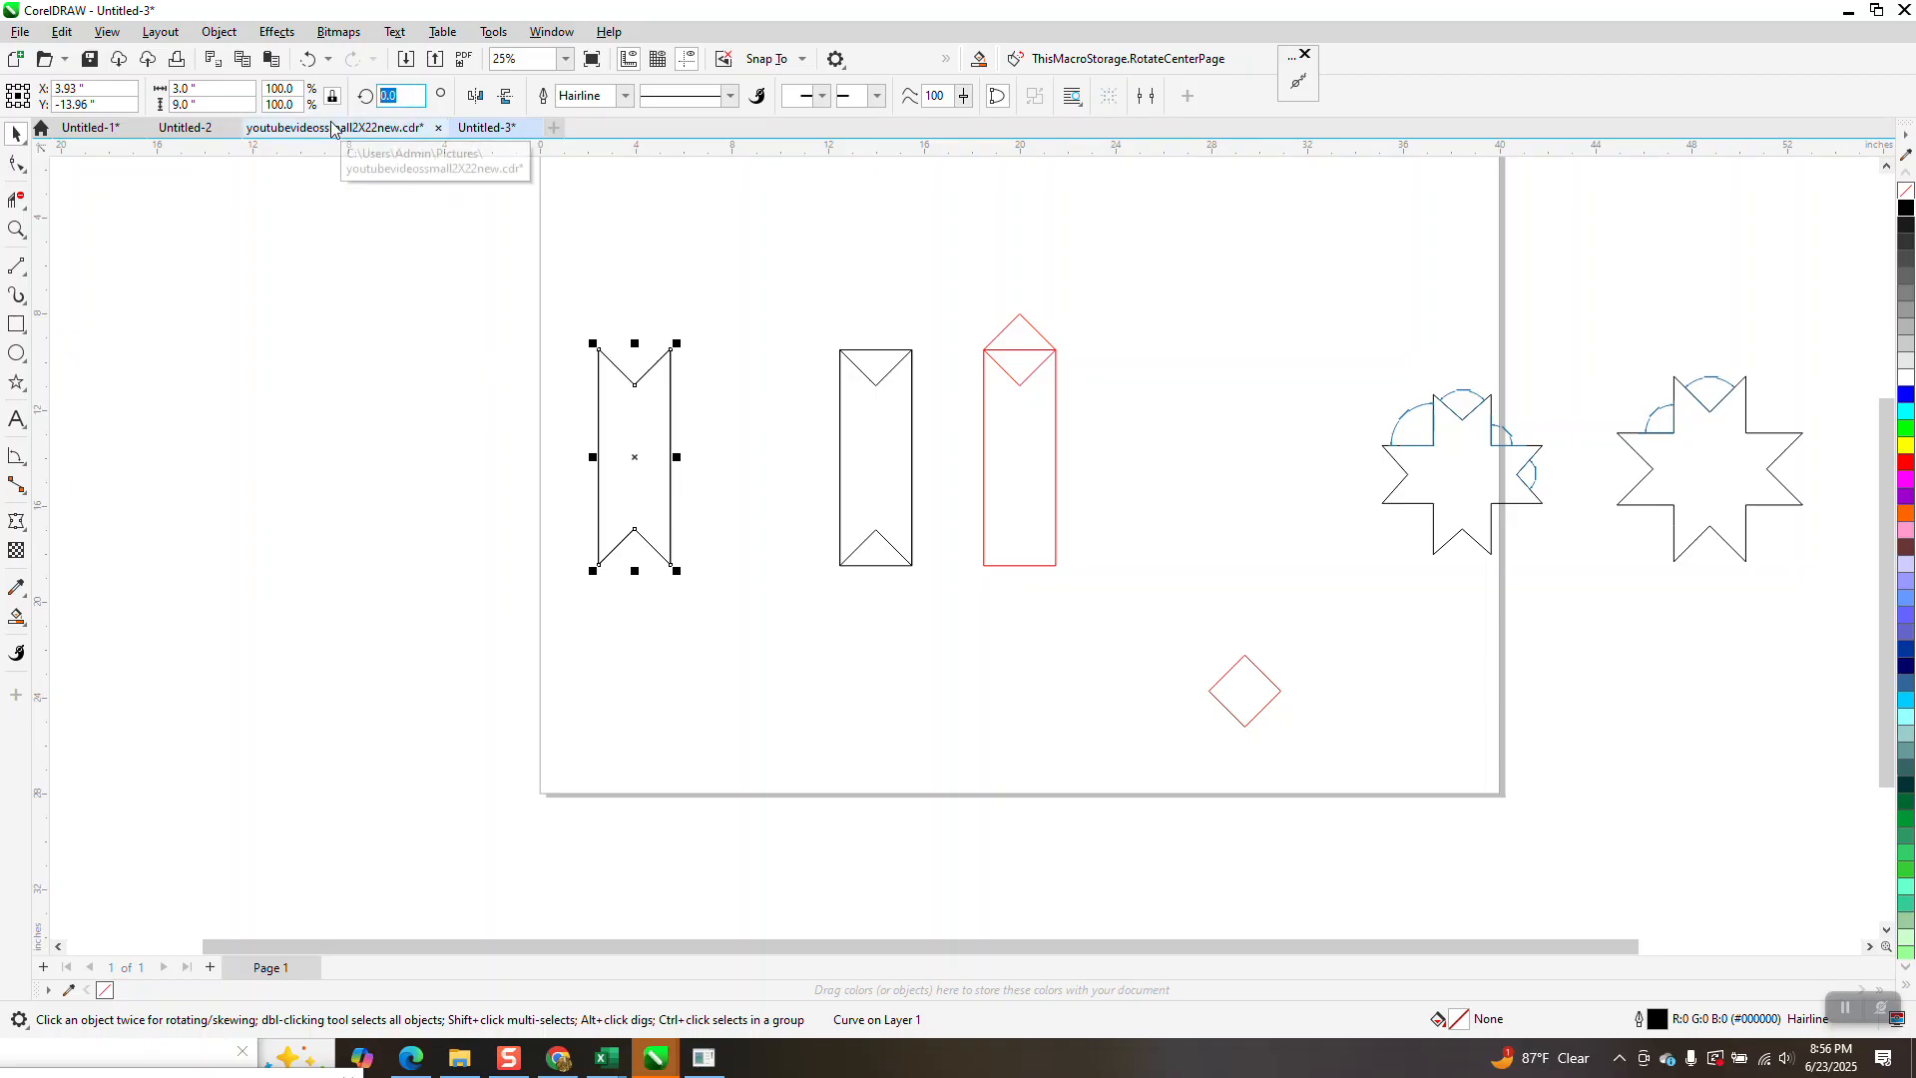
key("Return")
left_click_drag(473, 311, 809, 636)
left_click(585, 96)
- Move the welded star up and right, to about X 7.3 and Y -8.16 inches on the page
left_click(16, 229)
left_click_drag(501, 326, 742, 576)
scroll(847, 609, "down", 1)
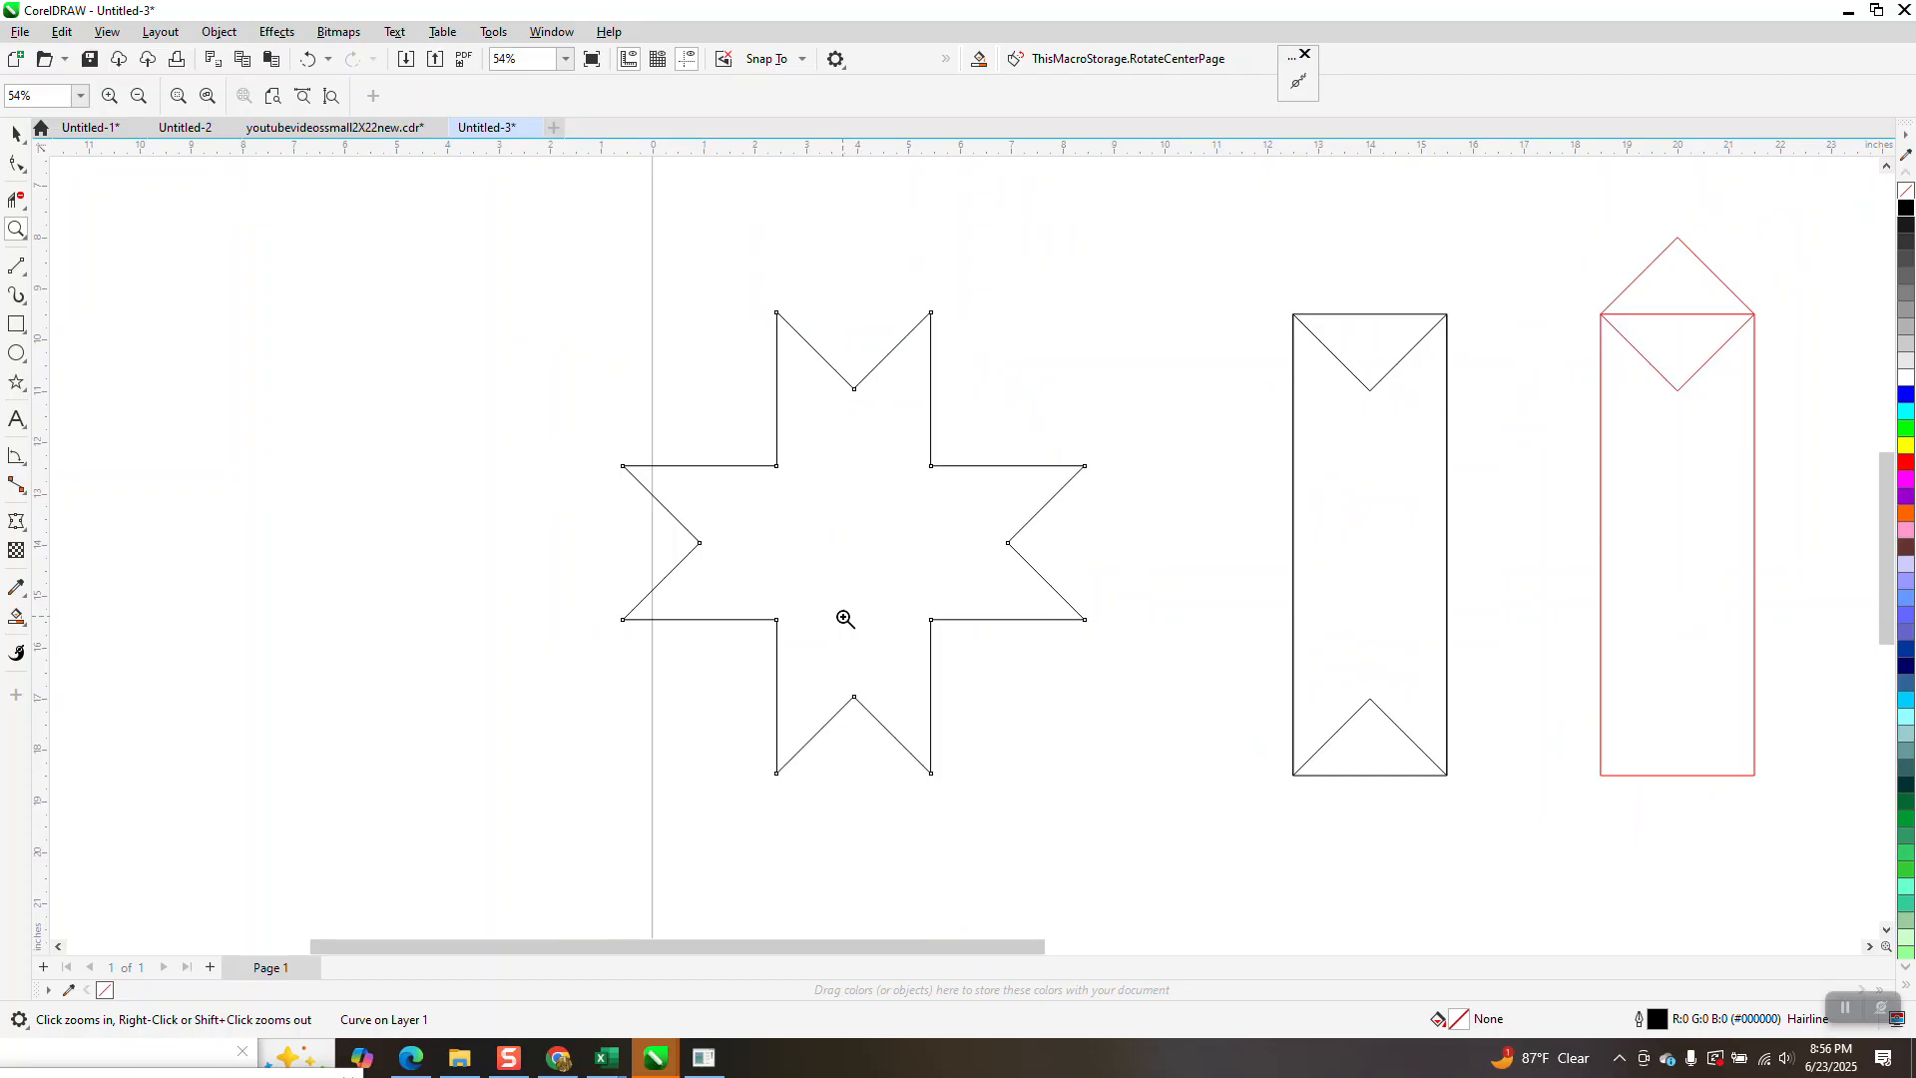
scroll(846, 619, "down", 1)
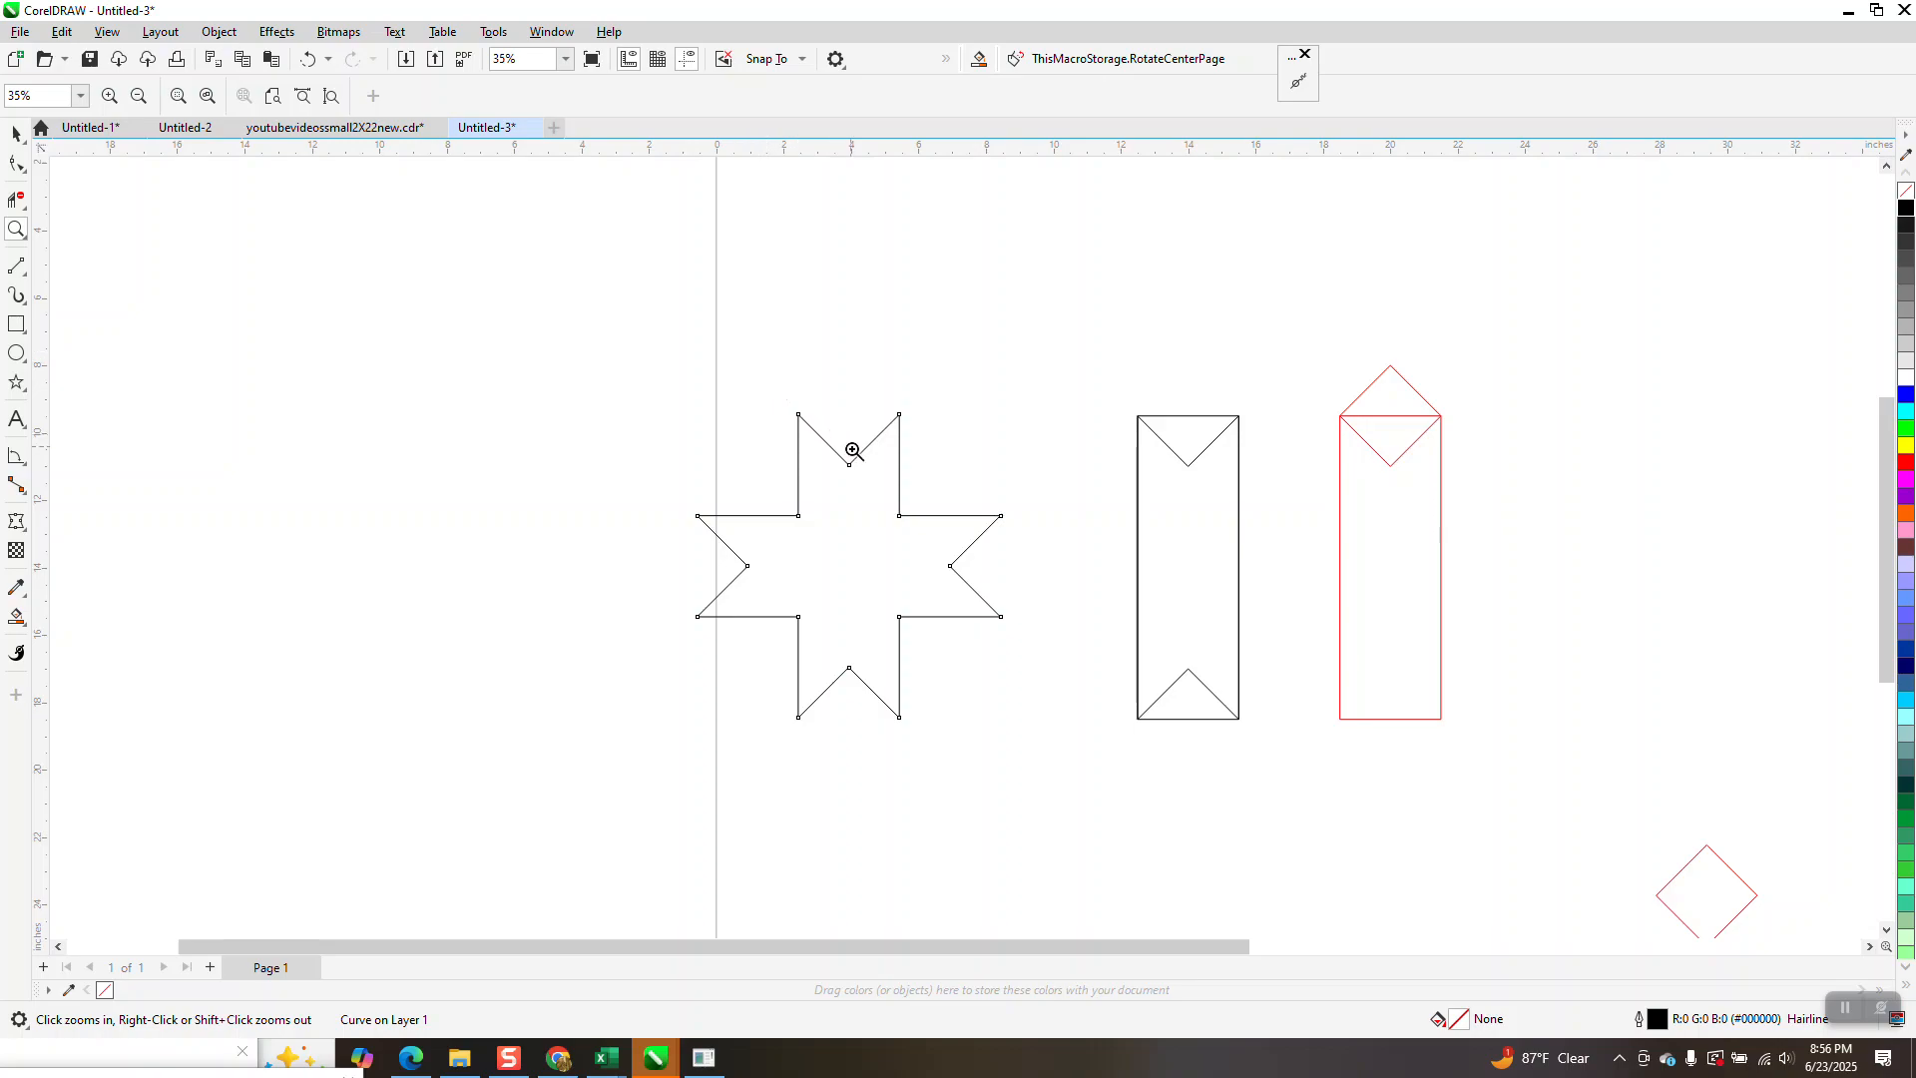
scroll(848, 477, "down", 1)
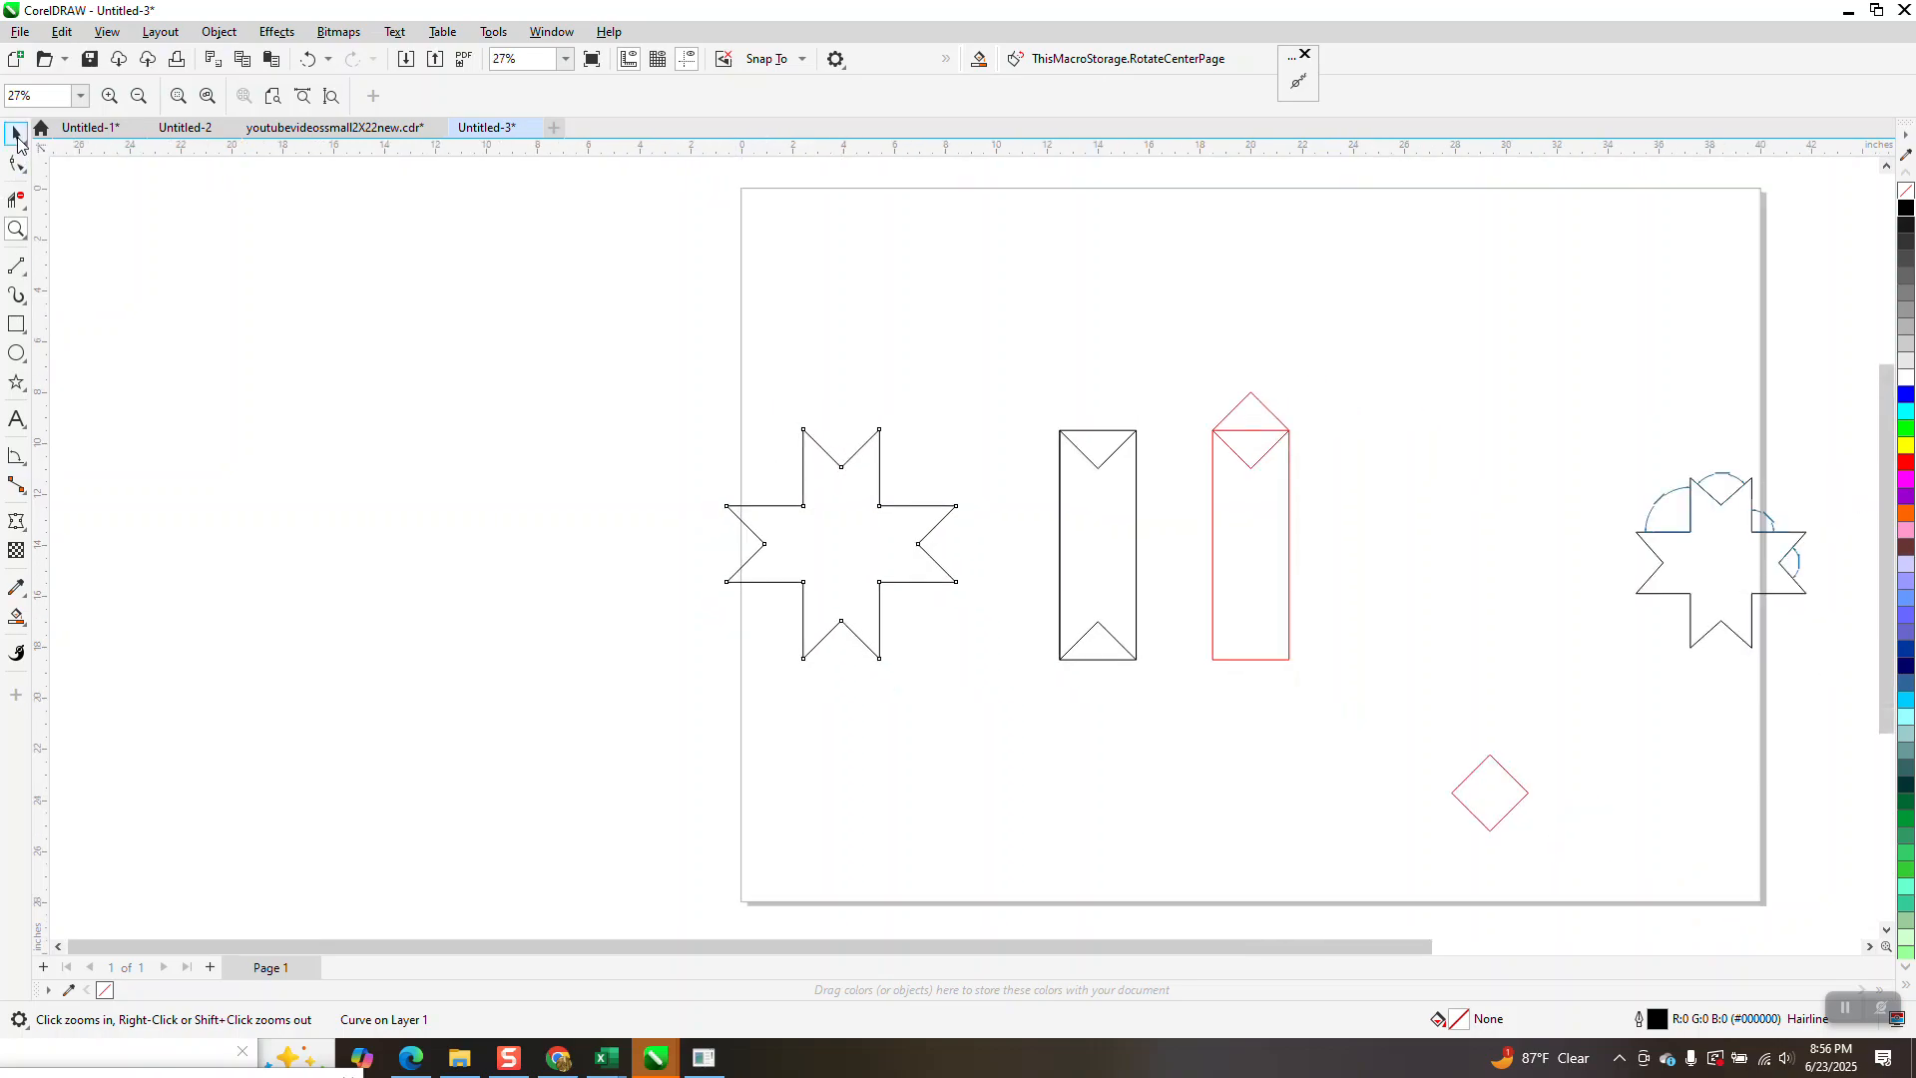
left_click_drag(842, 530, 921, 402)
scroll(958, 440, "down", 2)
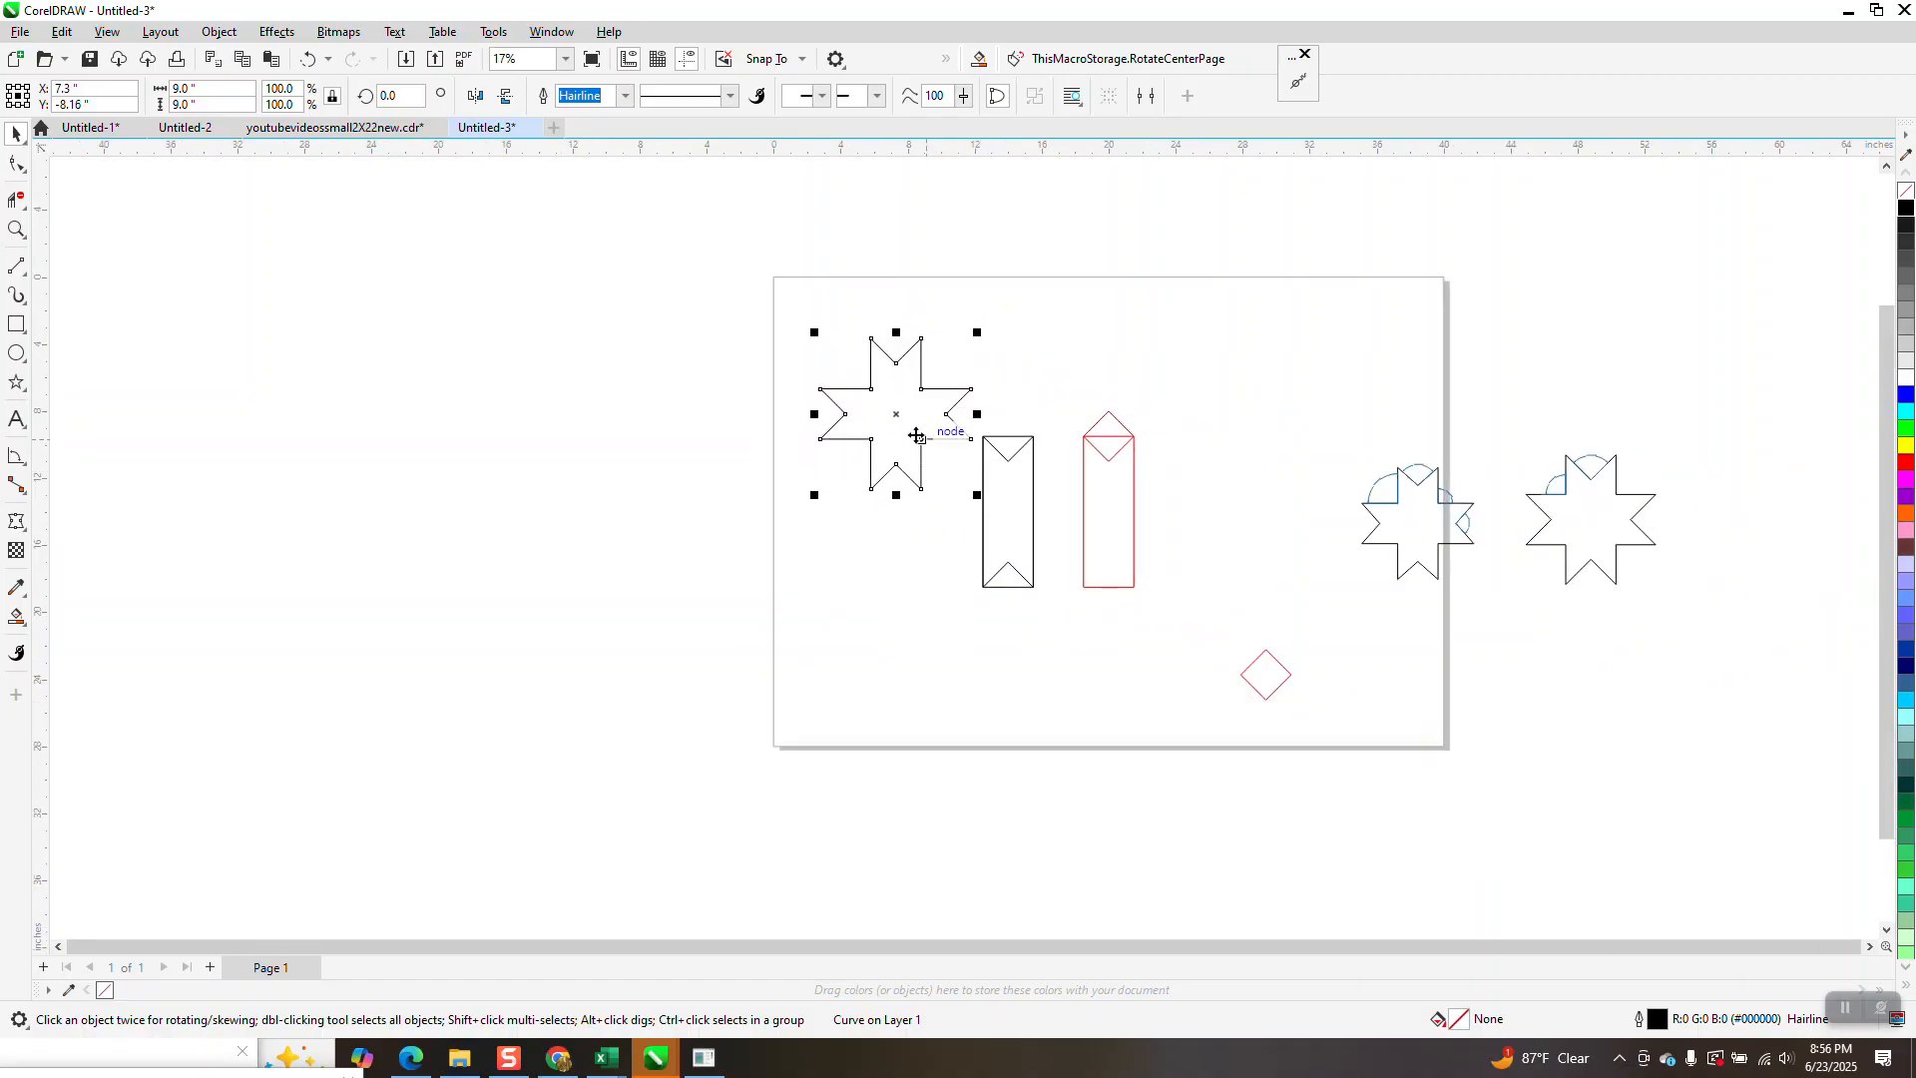